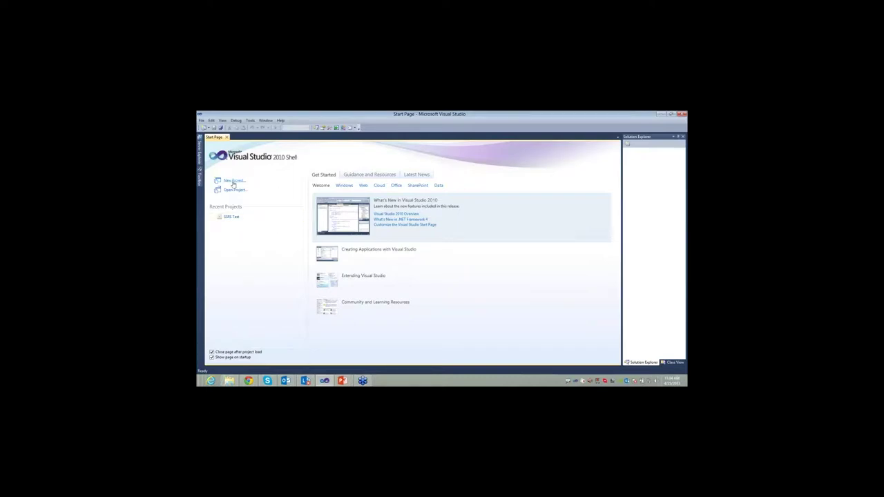
Create a Report Server Project named SSRS Webinar from the Business Intelligence templates
left_click(233, 181)
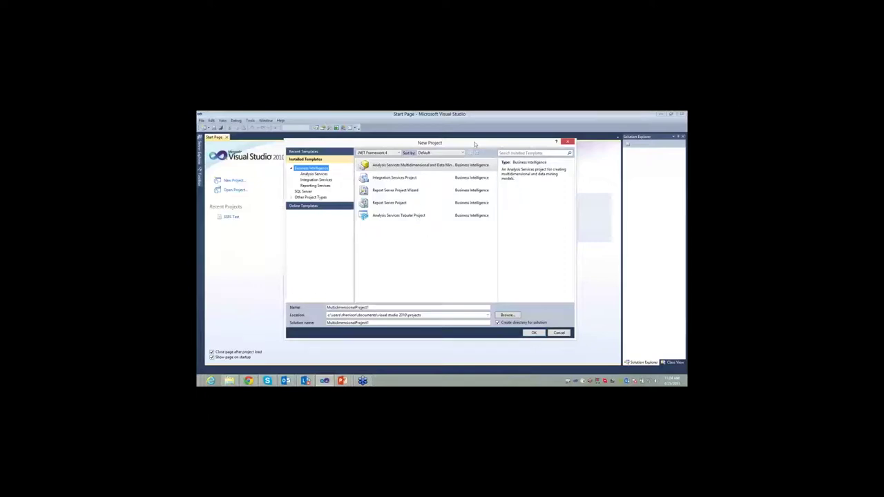
left_click(327, 205)
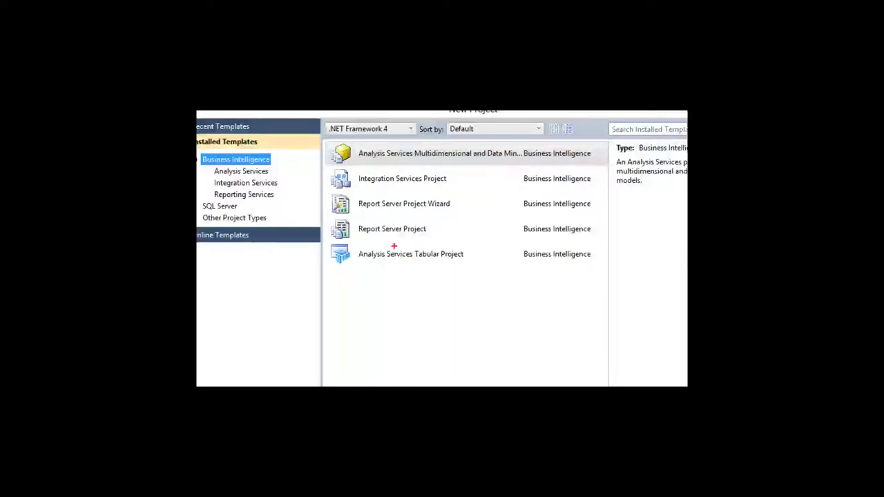
left_click_drag(458, 203, 489, 203)
left_click_drag(432, 228, 460, 228)
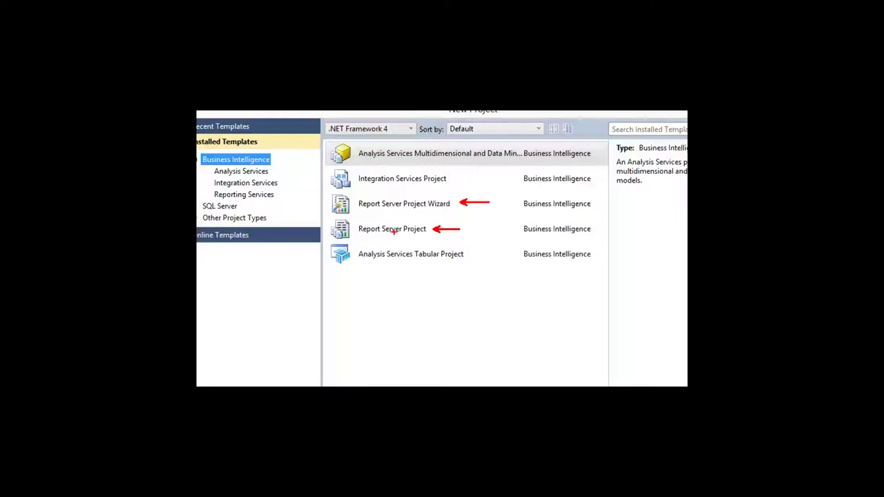
left_click(399, 232)
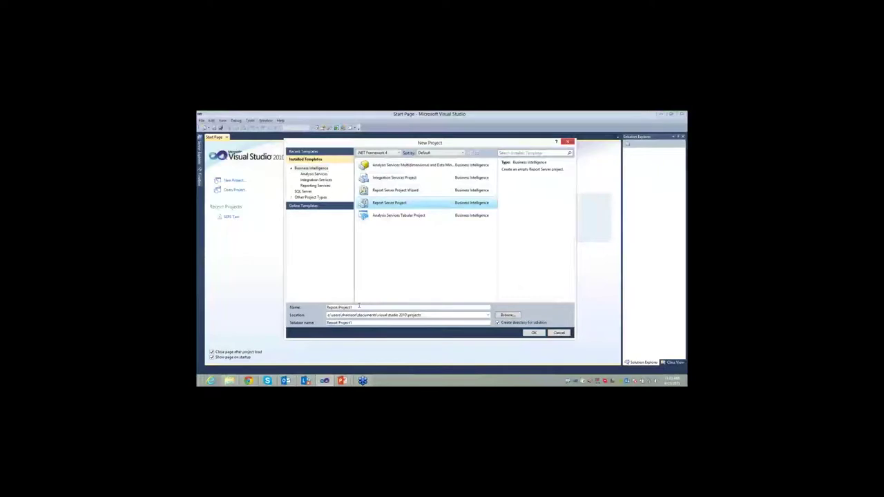
left_click_drag(358, 306, 316, 307)
type("SSRS Webinar")
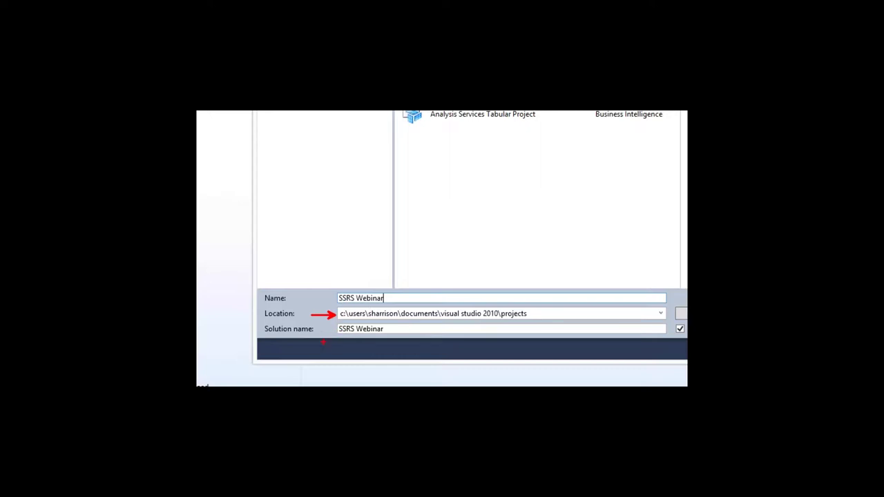
left_click_drag(333, 327, 322, 342)
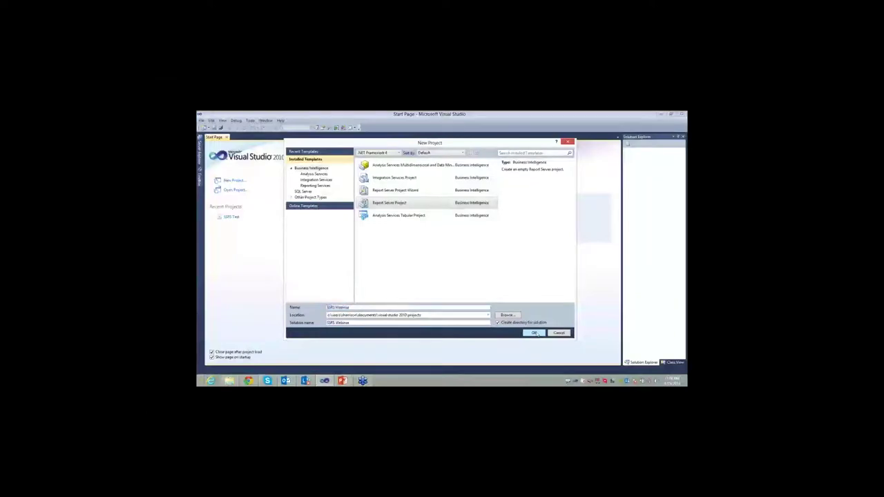
left_click(534, 333)
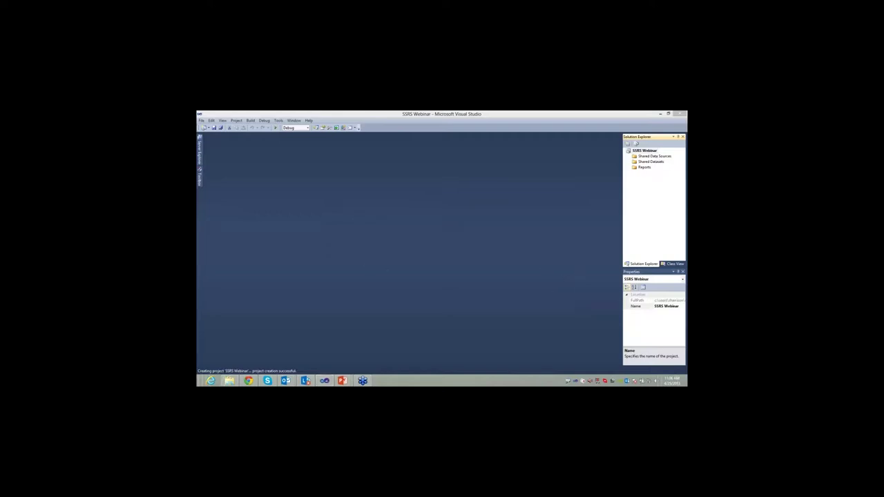
key("super")
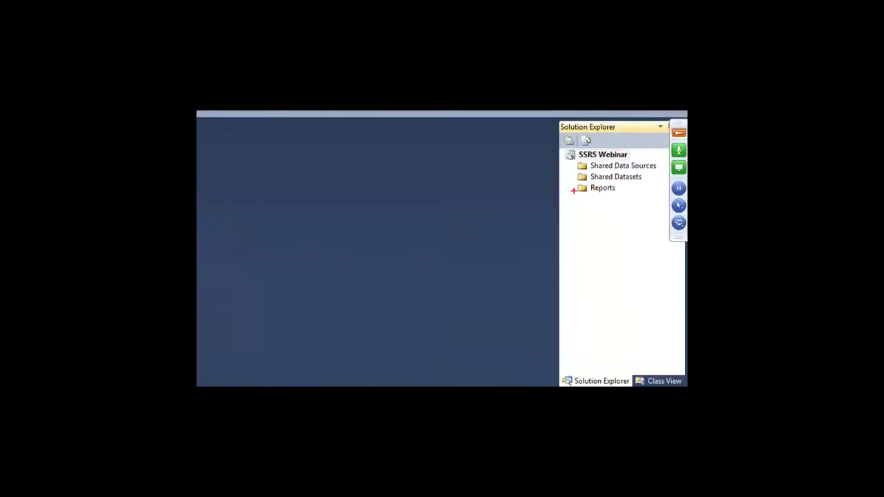
left_click_drag(561, 156, 525, 163)
left_click_drag(578, 176, 564, 176)
Add a new shared data source named AWDW of type Microsoft SQL Server
left_click(641, 157)
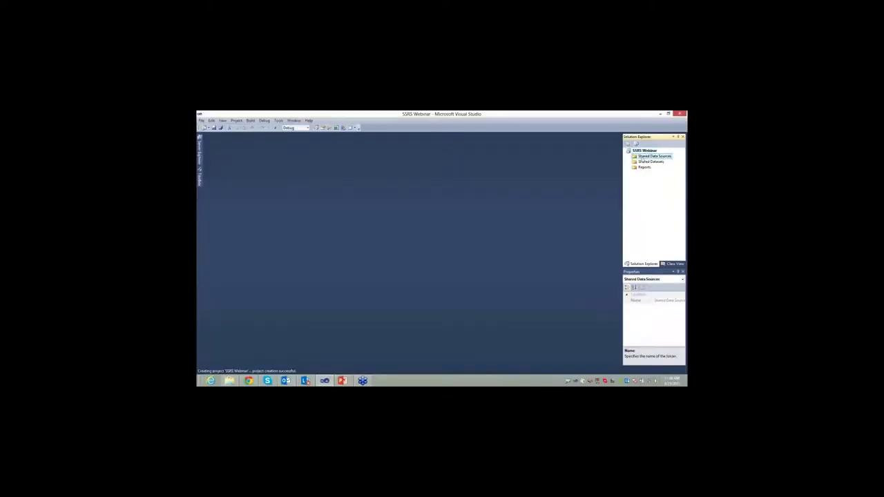
right_click(645, 159)
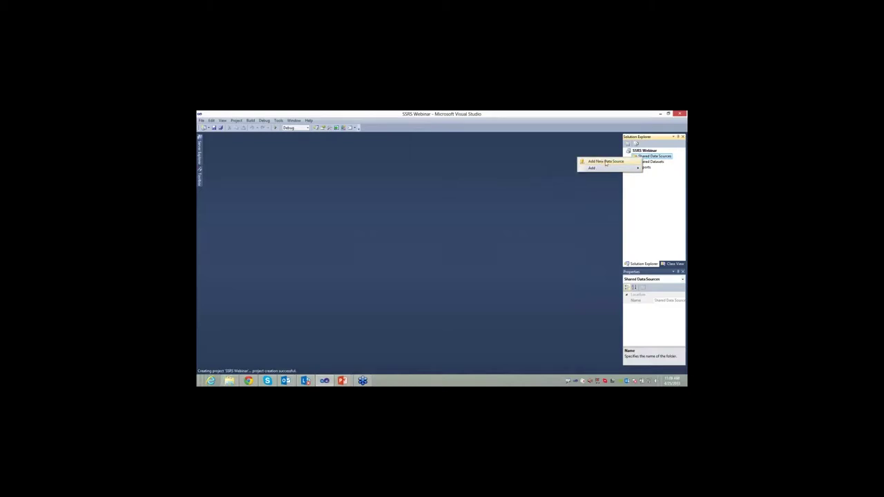
left_click(605, 162)
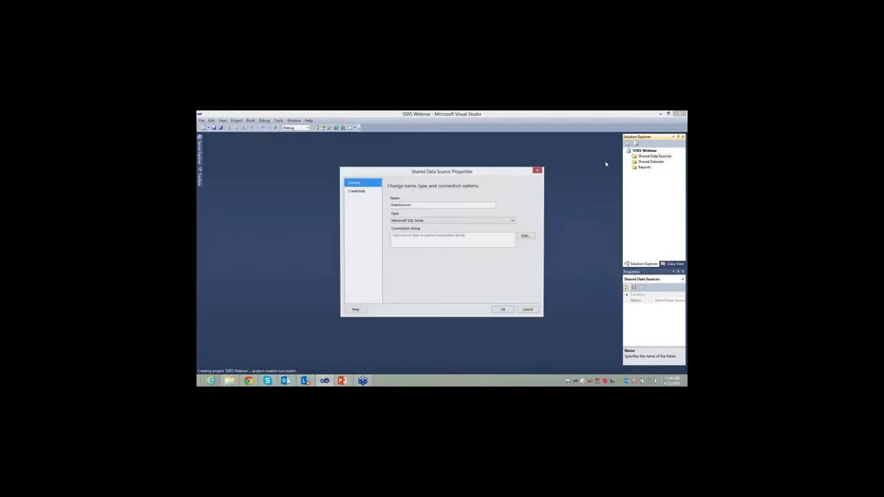
double_click(407, 204)
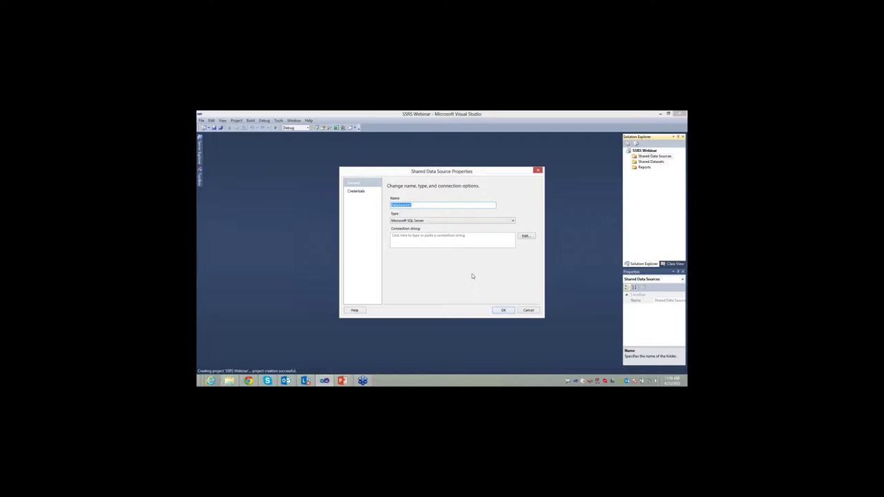
type("A")
type("dvent")
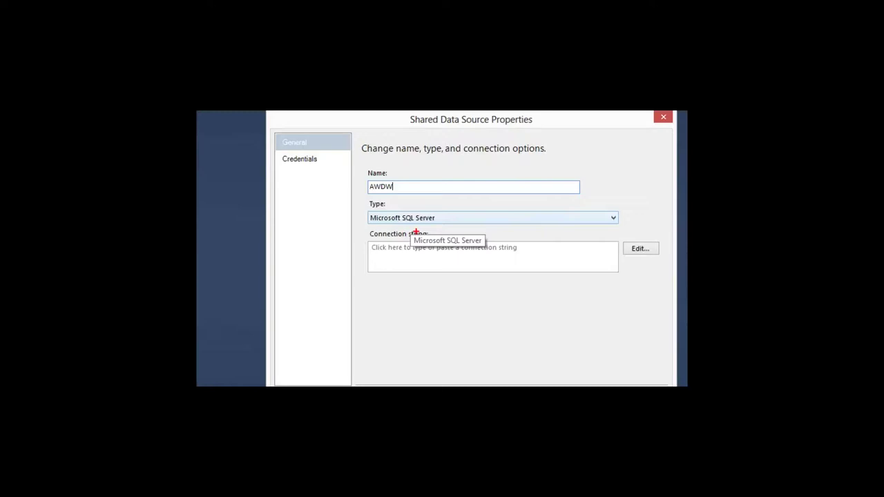
left_click(613, 218)
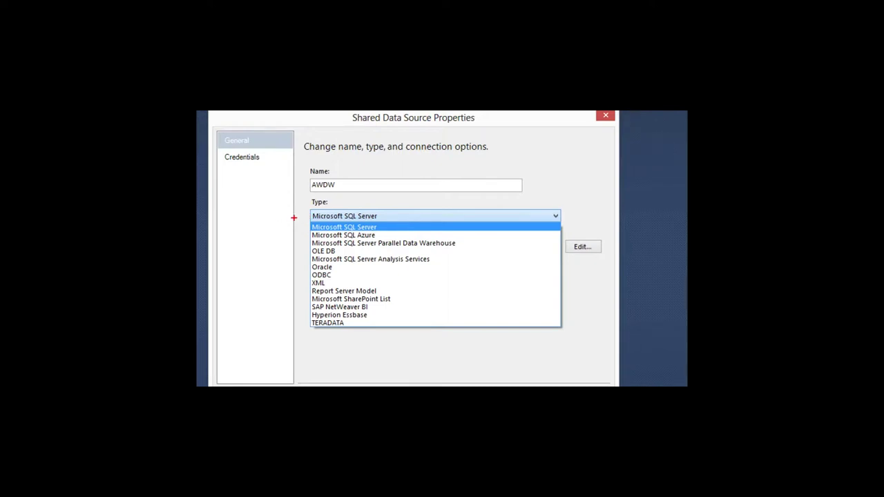
left_click(330, 216)
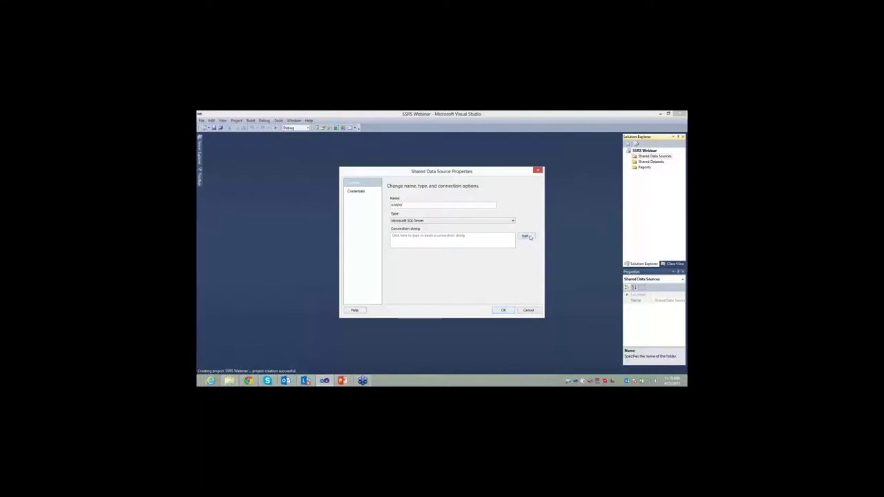
Point the data source's connection to the server localhost and the database AdventureWorksDW2012
left_click(527, 237)
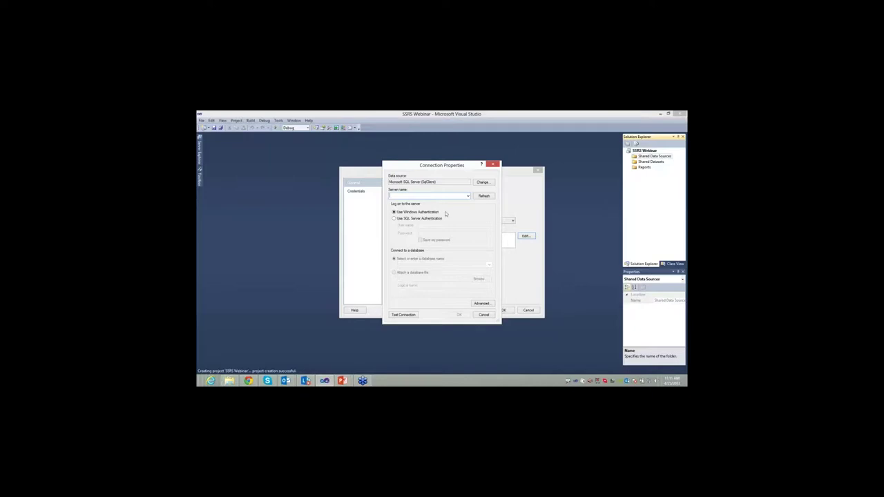
type("localhost")
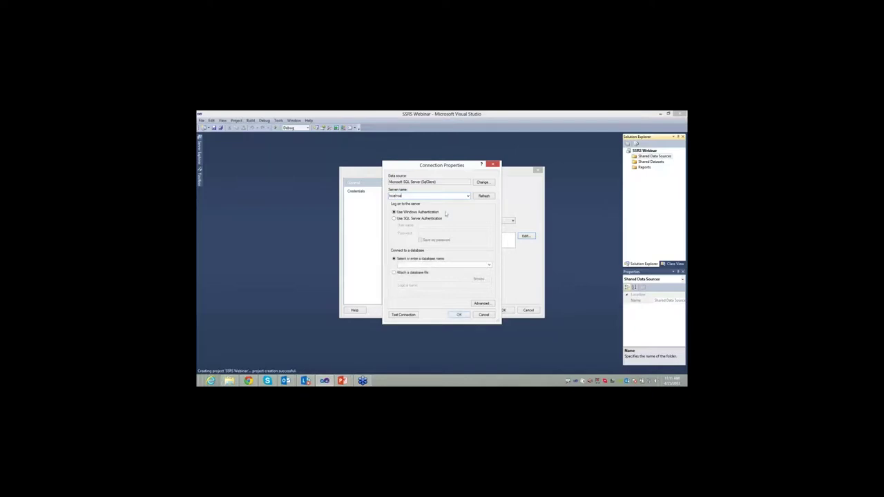
left_click(426, 264)
left_click(489, 264)
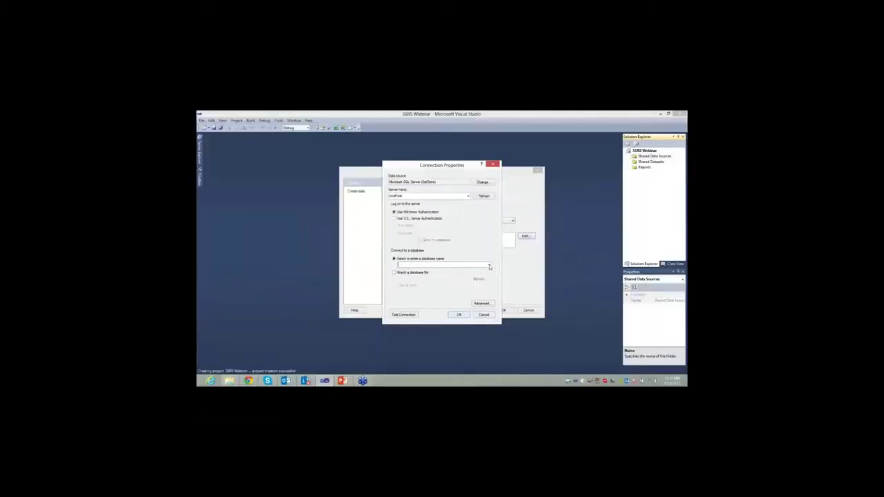
left_click(563, 247)
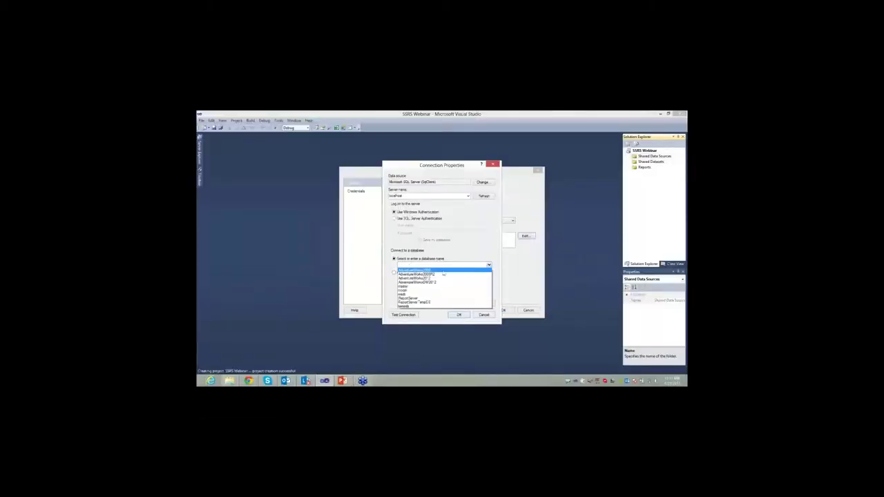
left_click(437, 281)
Test the database connection, accept the connection properties and save the AWDW shared data source
left_click(404, 315)
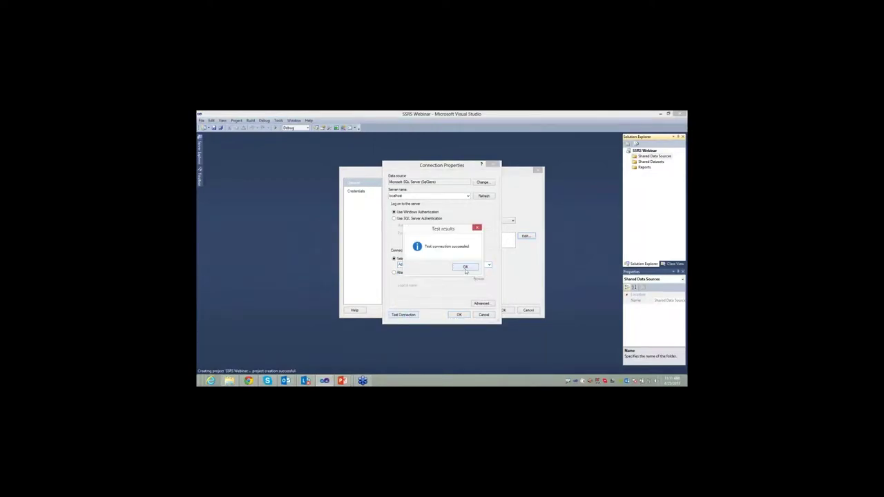
left_click(465, 268)
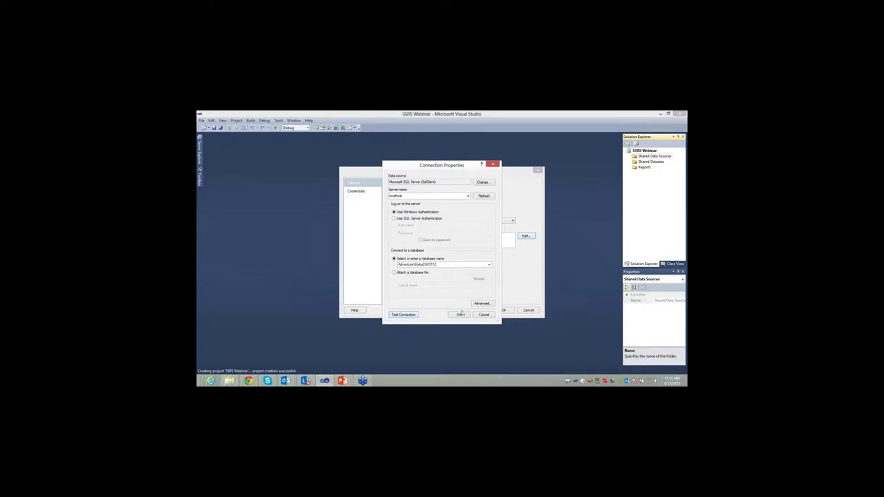
left_click(461, 314)
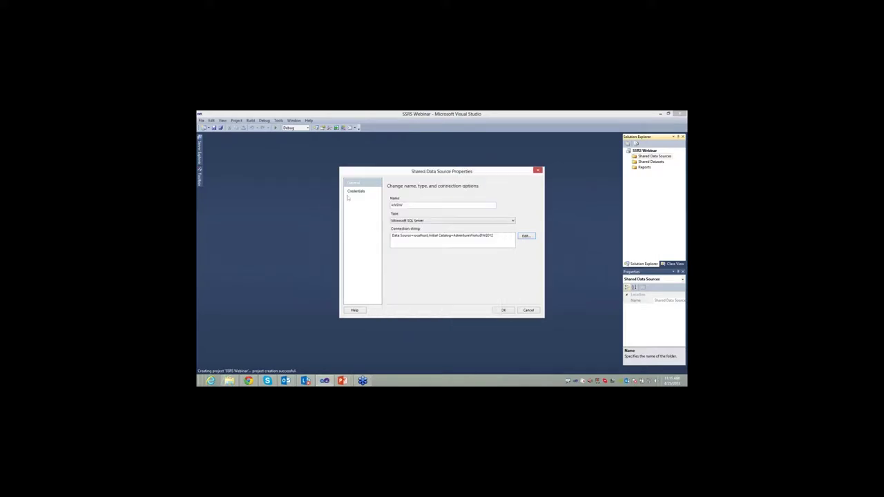
left_click(500, 310)
left_click(652, 167)
left_click(652, 161)
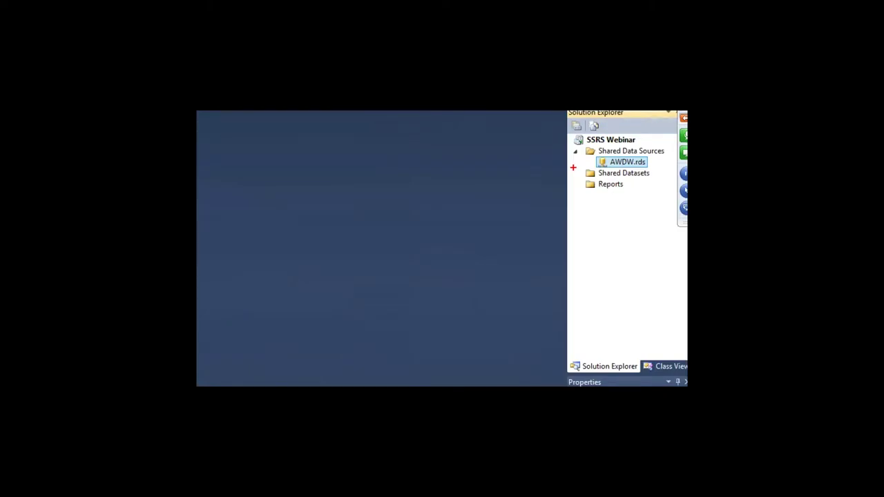
left_click(623, 172)
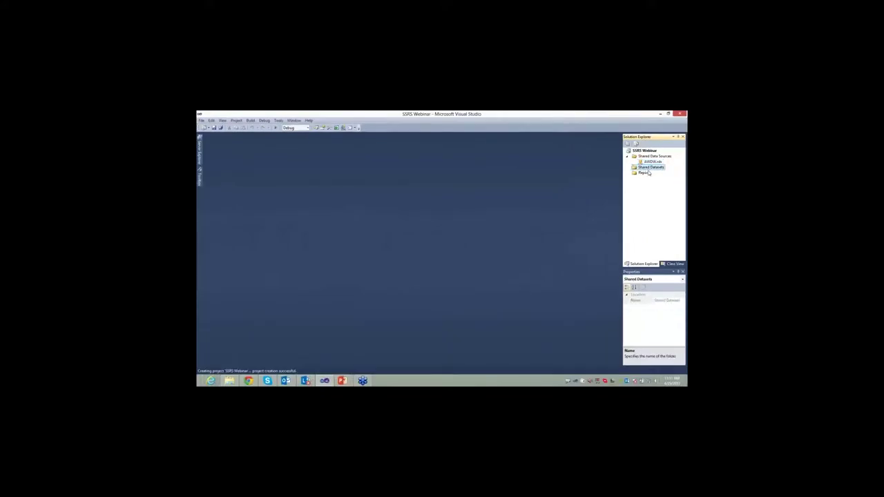
Add a new empty report to the Reports folder and rename it SalesByState
left_click(644, 174)
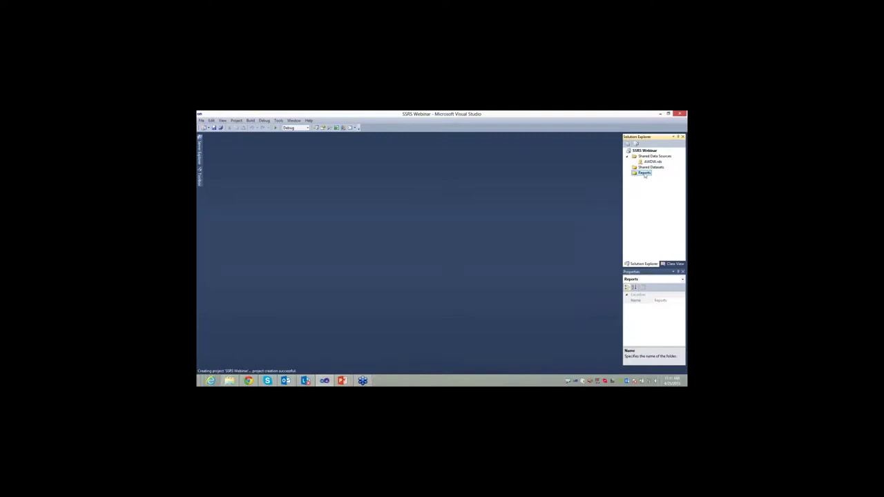
right_click(644, 176)
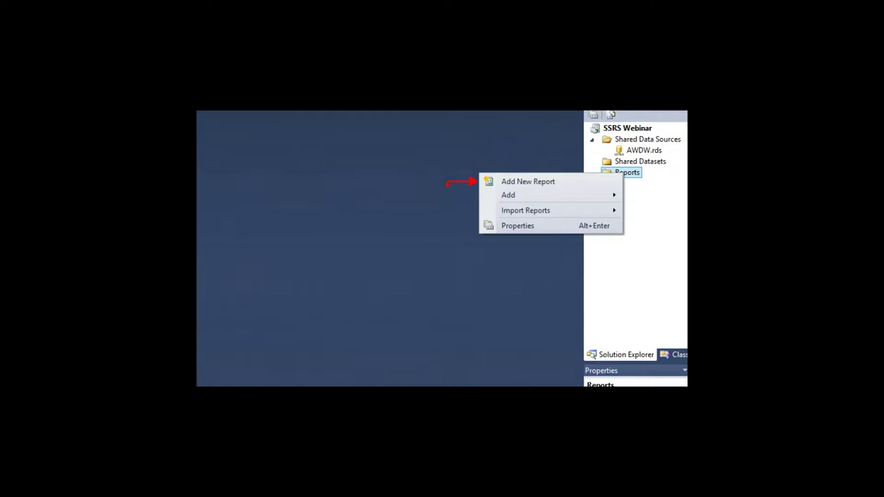
mouse_move(511, 195)
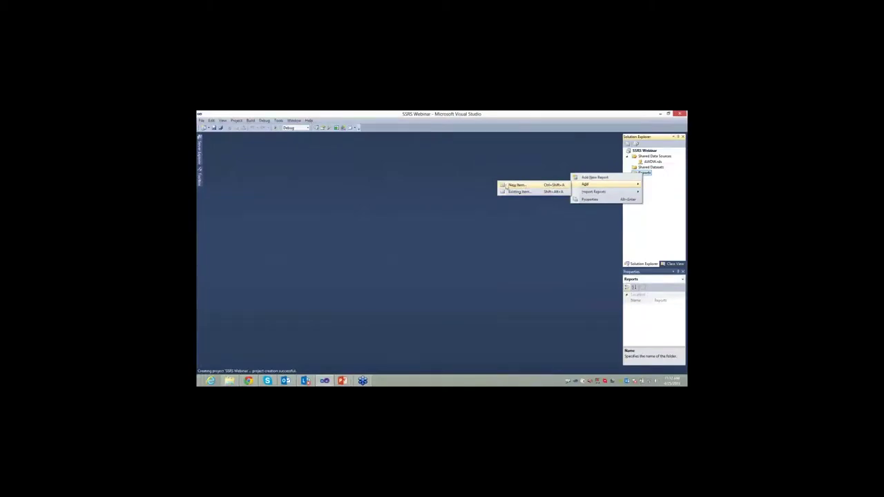
left_click(515, 186)
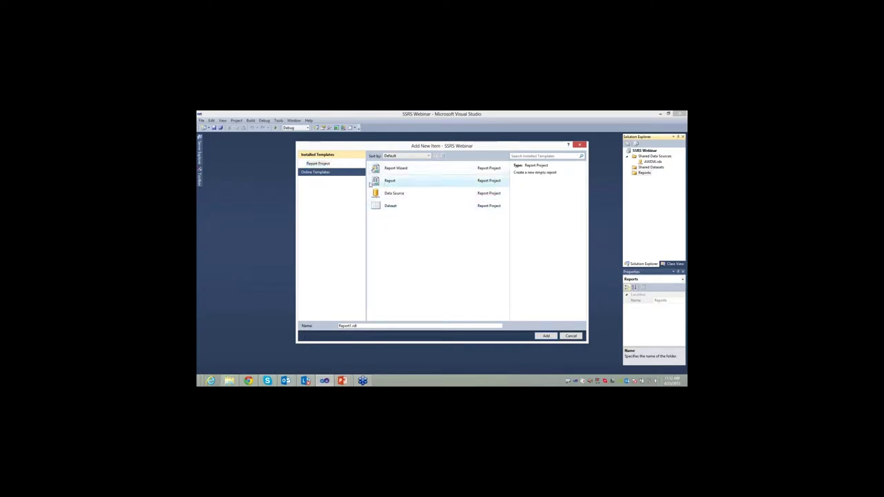
left_click(396, 184)
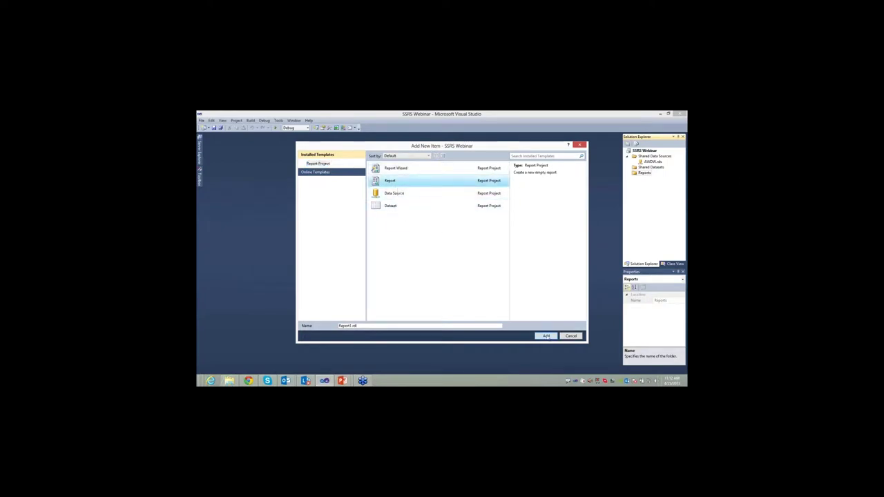
left_click(546, 336)
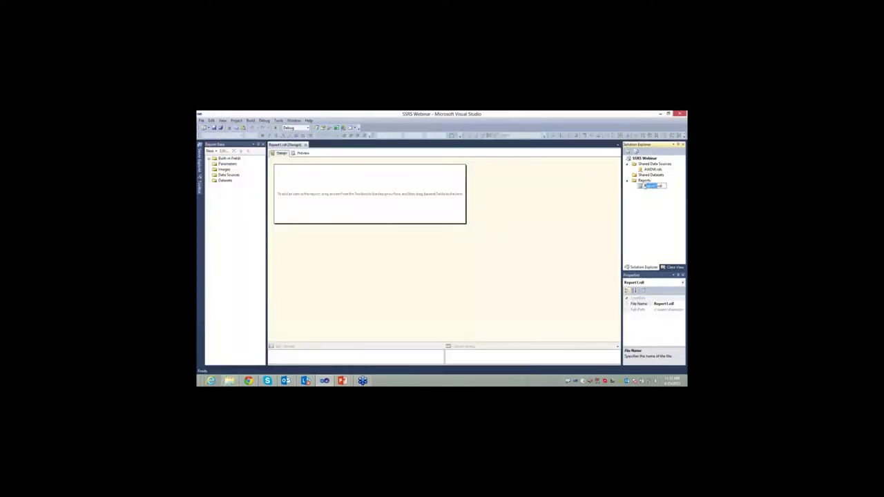
type("SalesByState")
key("Return")
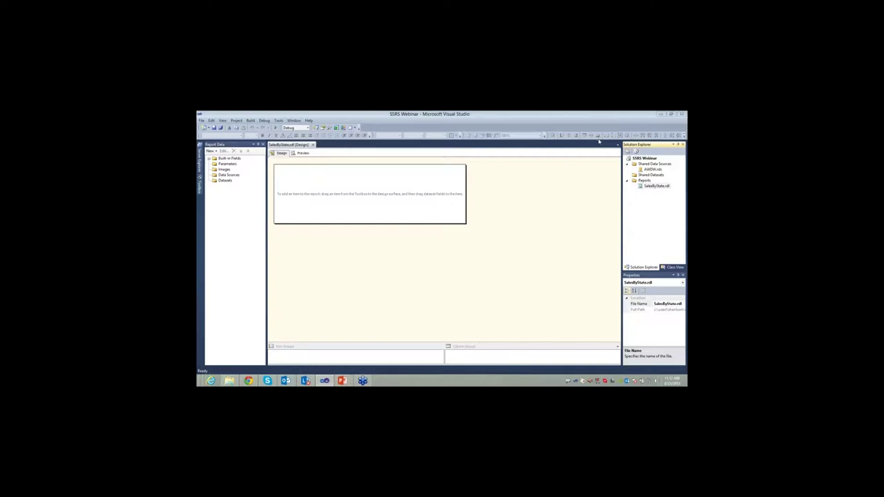
Enlarge the report body to about 9.2 by 5.6 inches and place the Execution Time built-in field near its upper-left corner
left_click(438, 216)
left_click_drag(466, 228, 545, 331)
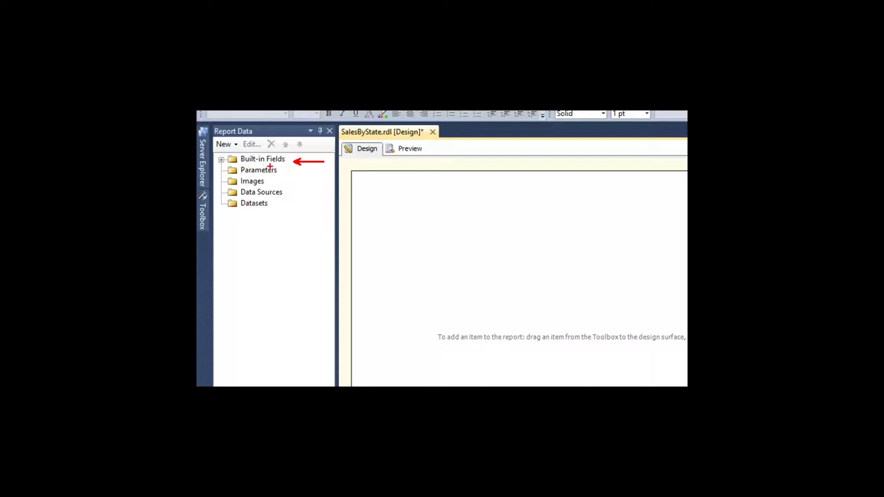
left_click(221, 159)
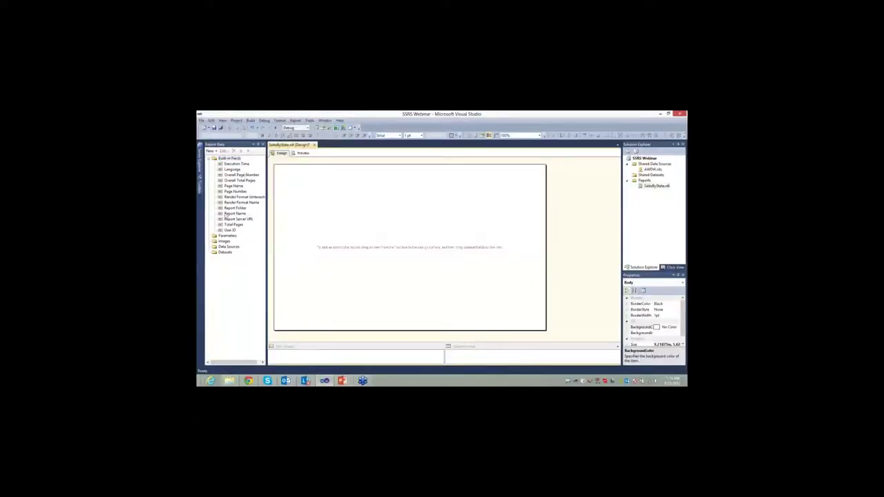
left_click_drag(229, 165, 290, 186)
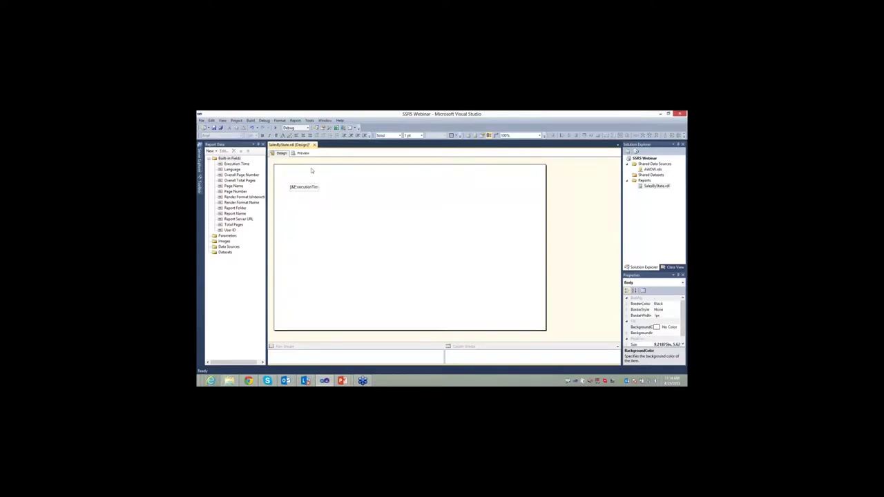
left_click(314, 185)
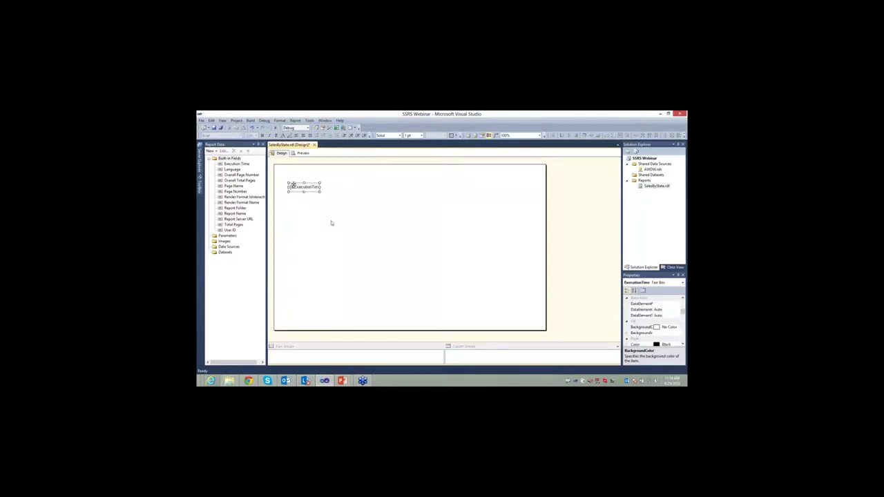
Delete the Execution Time field from the report body and collapse the Built-in Fields folder
key("Delete")
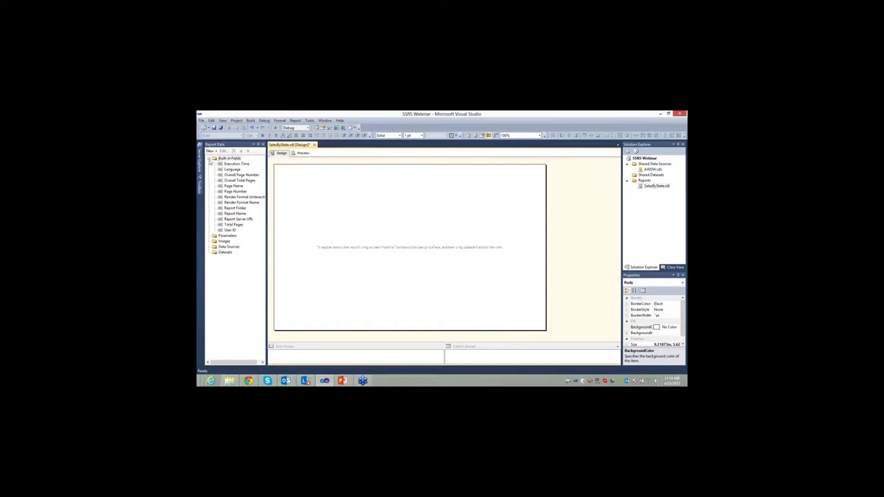
left_click(212, 159)
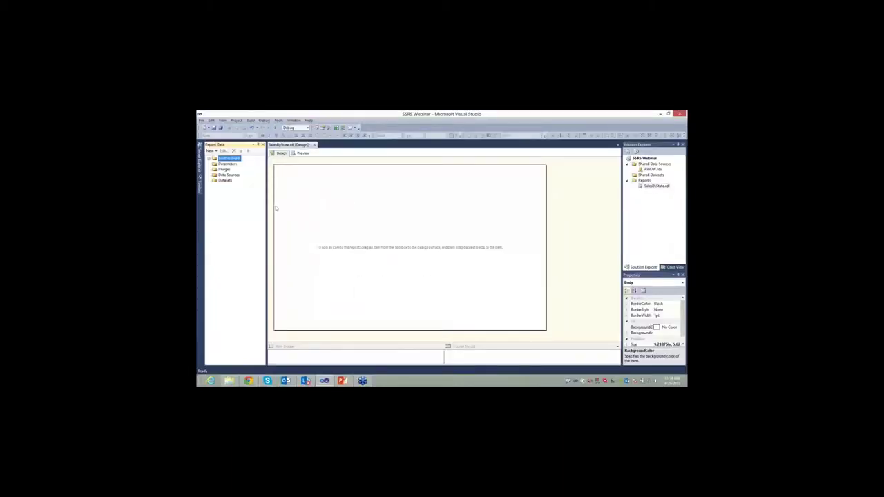
Add a report data source named AWDW that references the shared AWDW data source
left_click(650, 169)
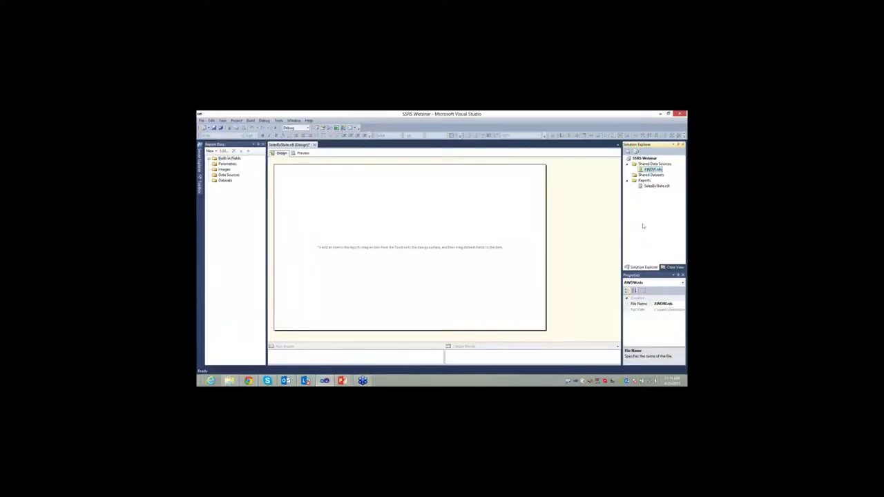
left_click(228, 175)
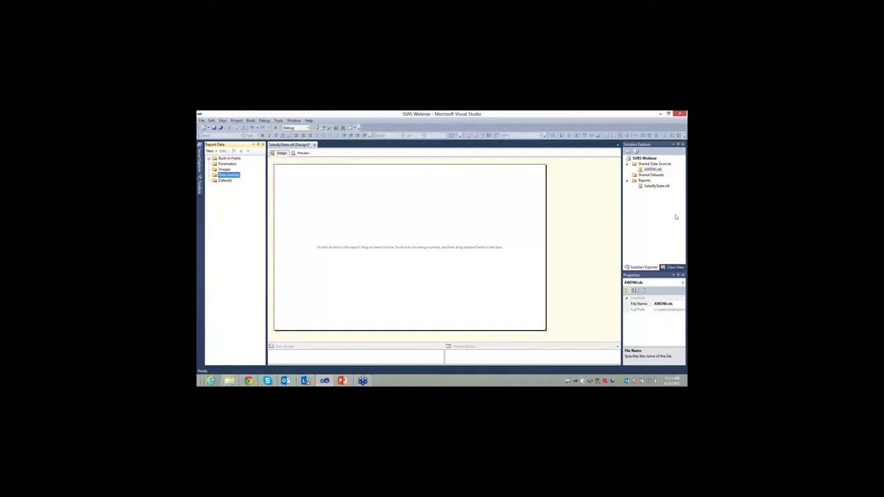
left_click(659, 201)
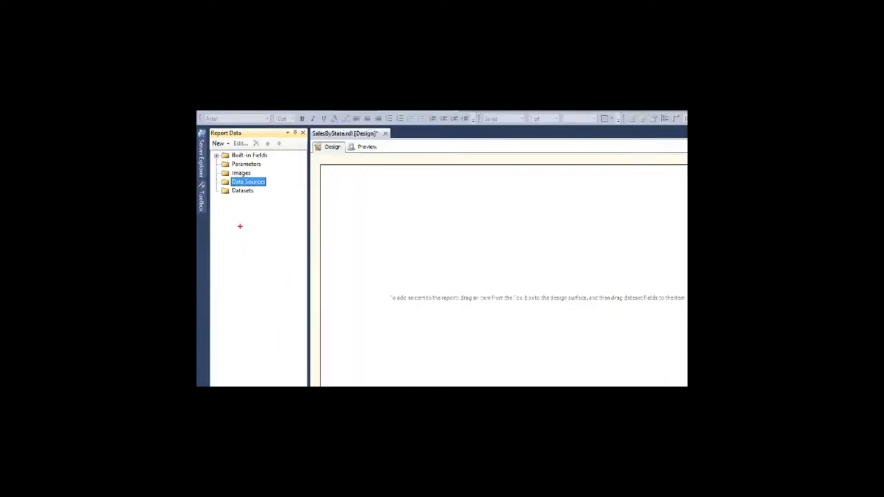
right_click(228, 176)
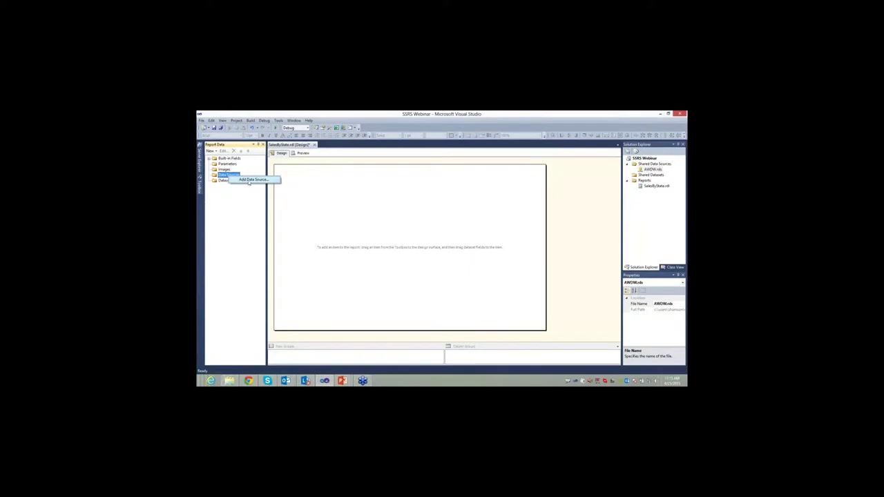
left_click(250, 179)
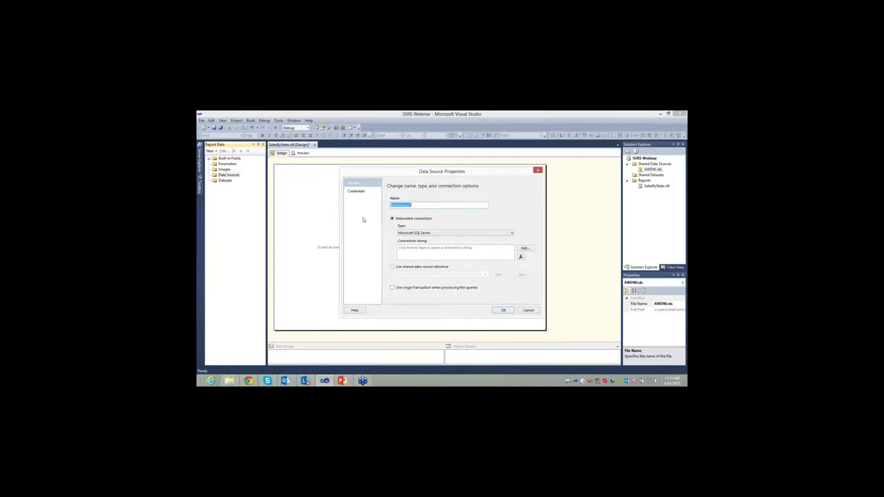
type("AWDW")
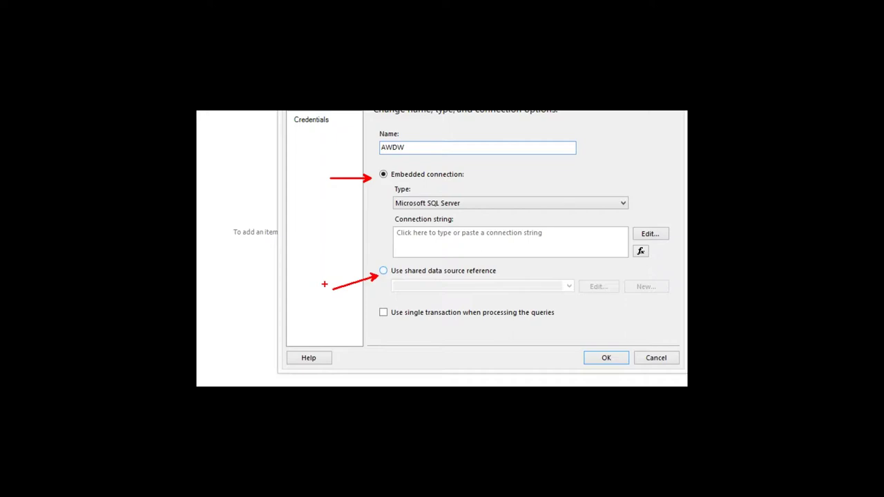
left_click(383, 271)
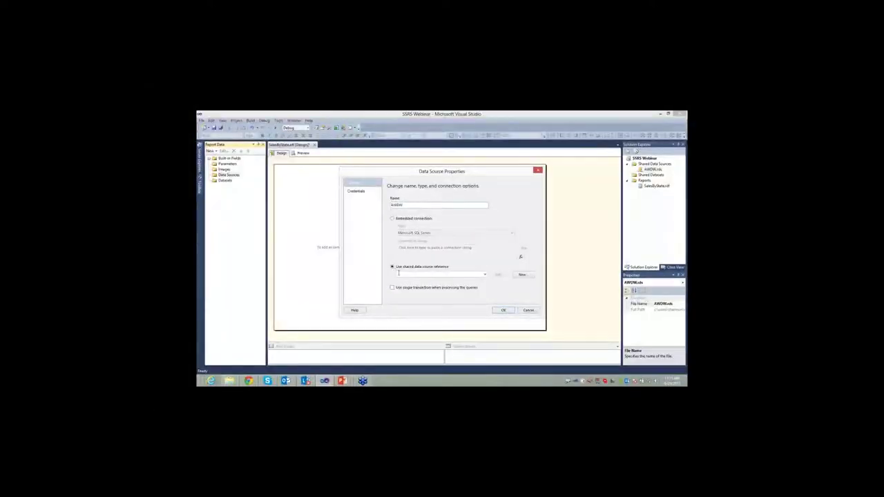
left_click(484, 274)
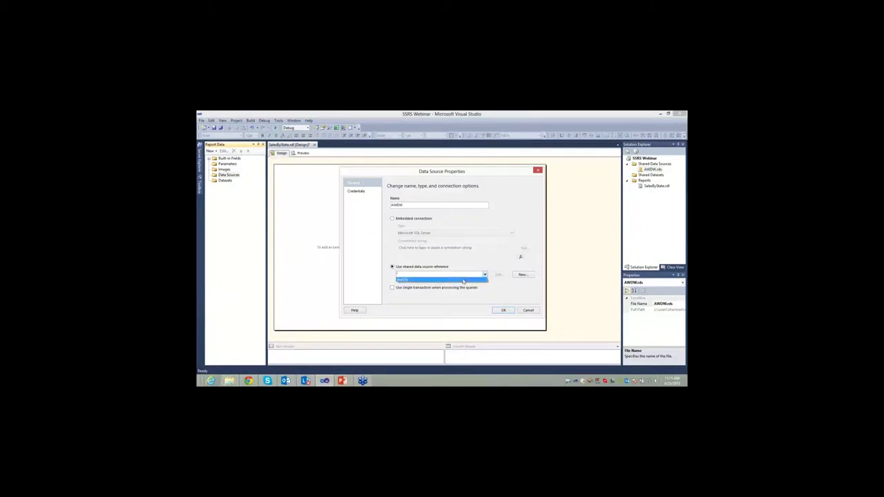
left_click(463, 281)
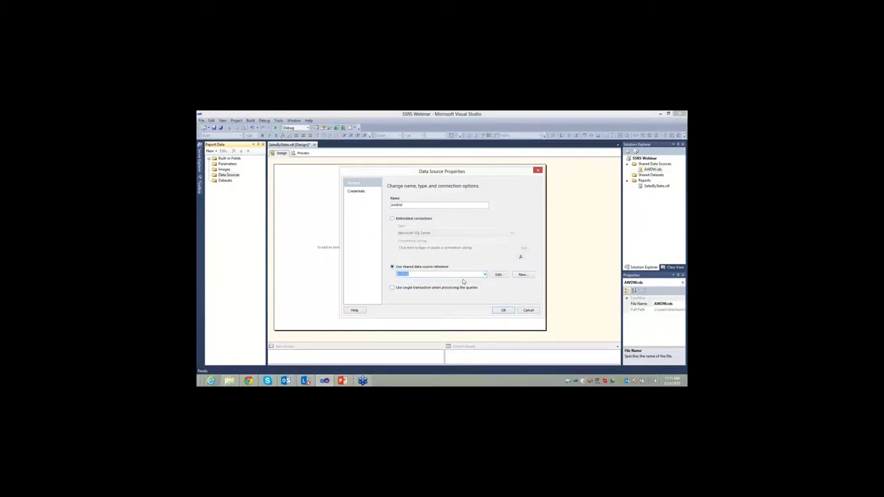
left_click(503, 310)
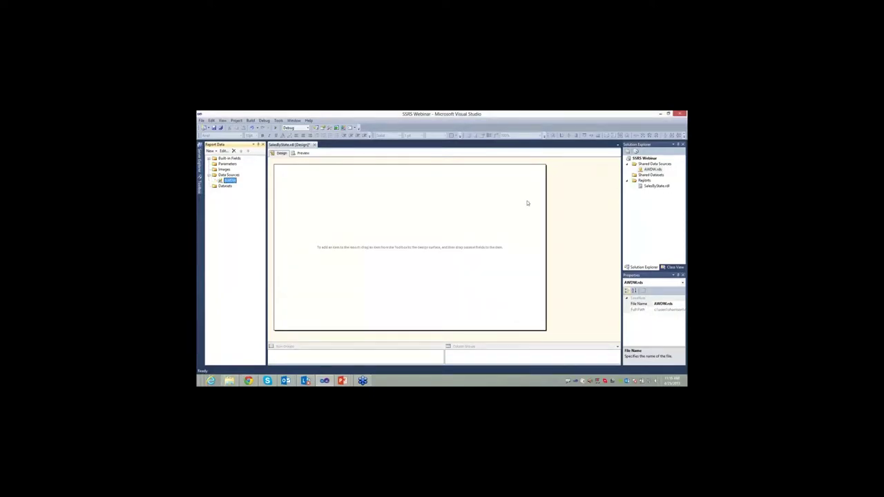
Add a dataset named SalesByState, embedded in the report and using the AWDW data source
left_click(325, 381)
left_click(225, 186)
right_click(224, 190)
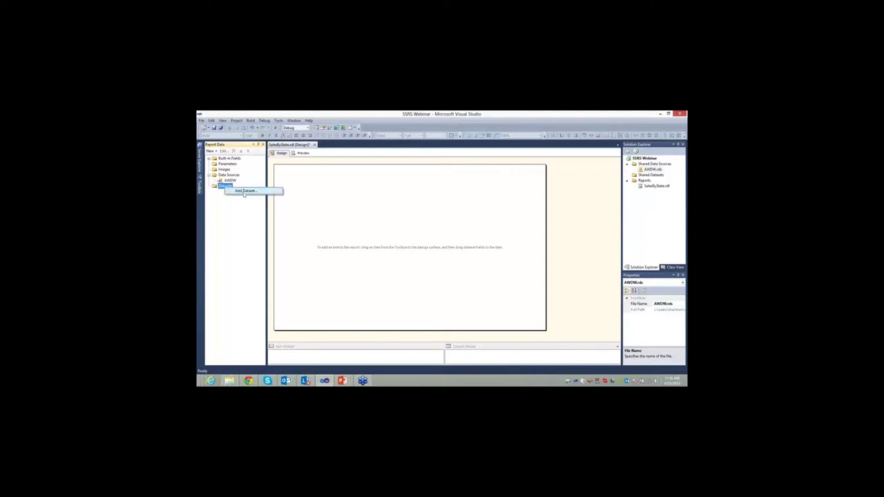
left_click(244, 191)
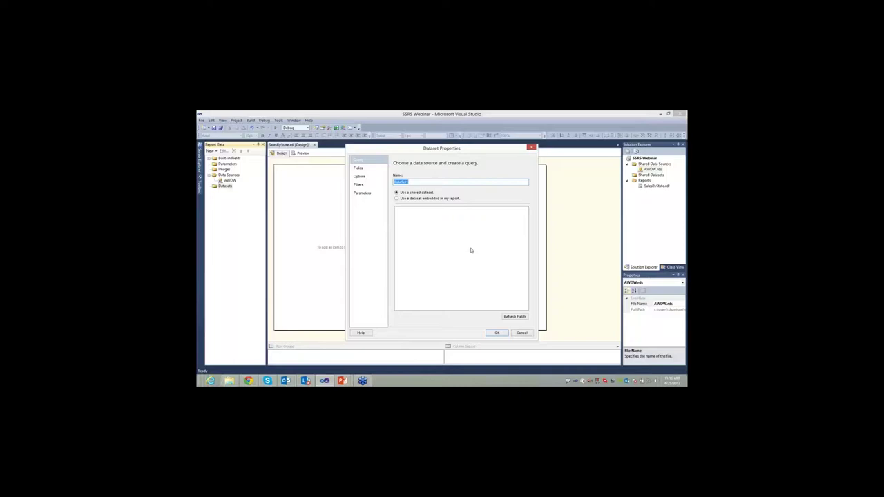
type("SalesByState")
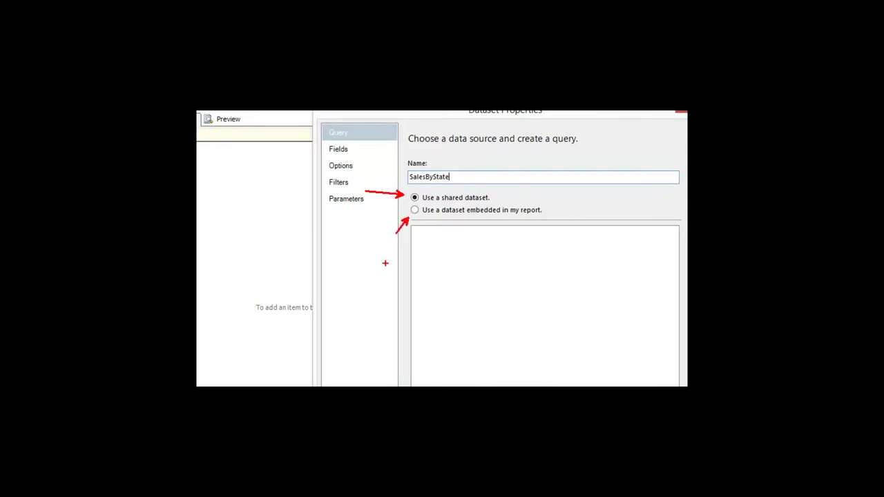
left_click(415, 210)
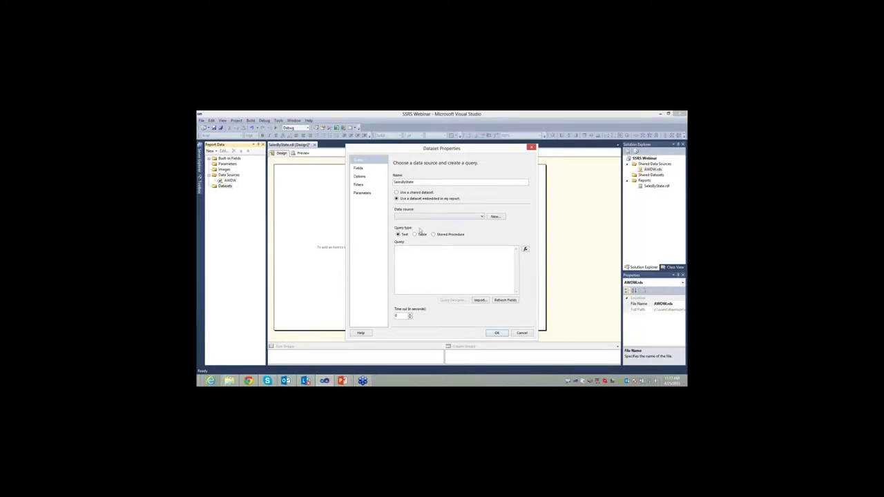
left_click(418, 217)
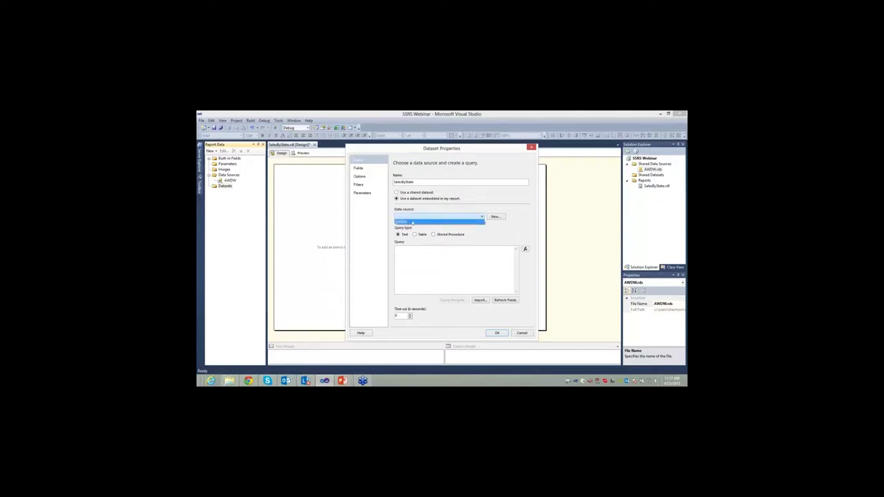
left_click(410, 221)
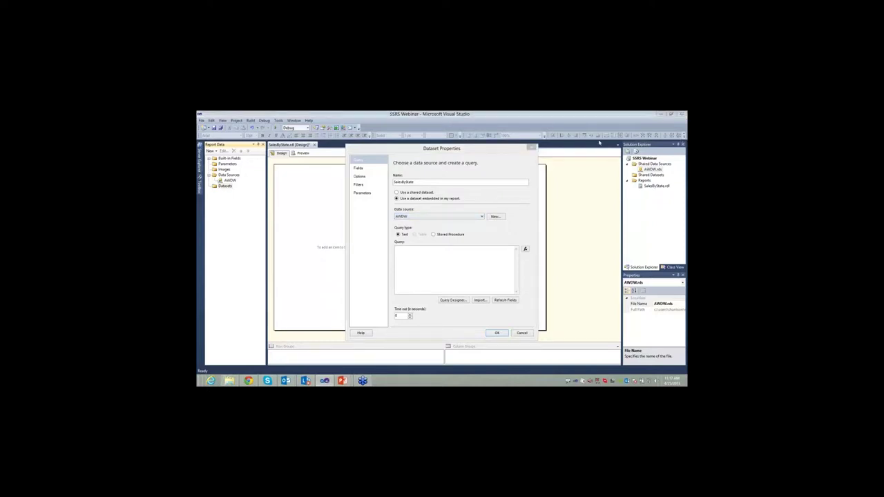
Open the Query Designer for the dataset's text query and maximize its window
left_click(406, 263)
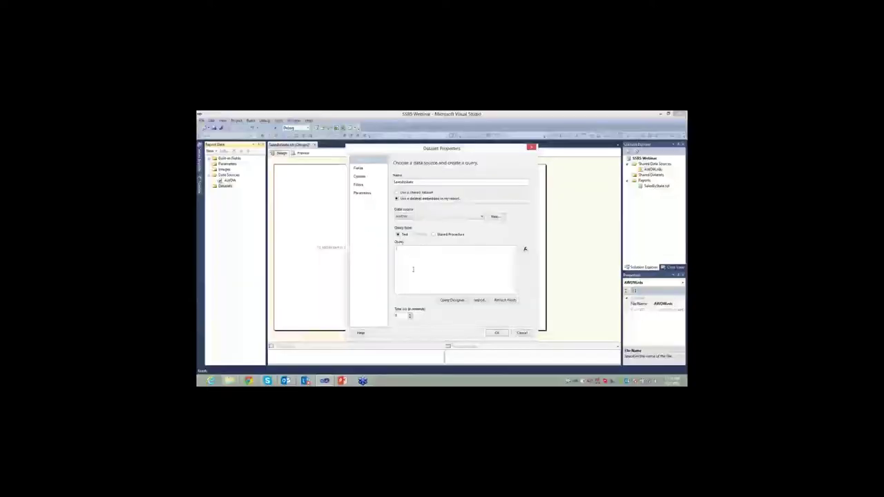
left_click(410, 263)
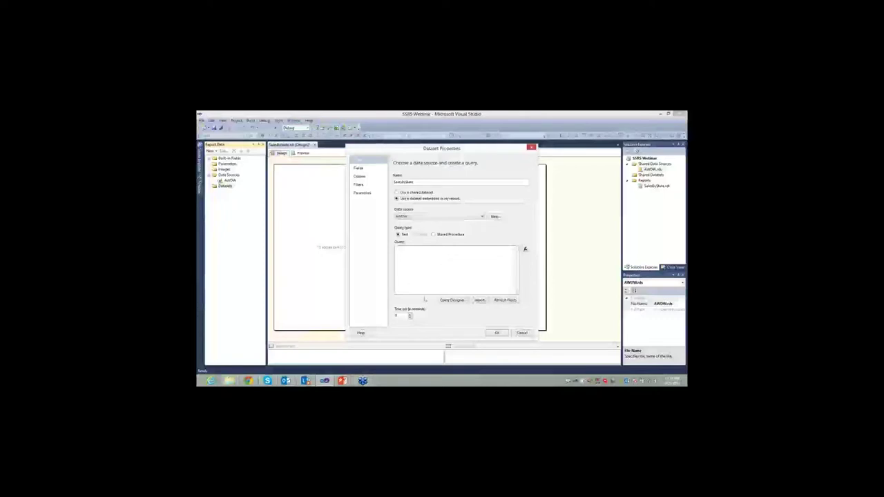
left_click(452, 300)
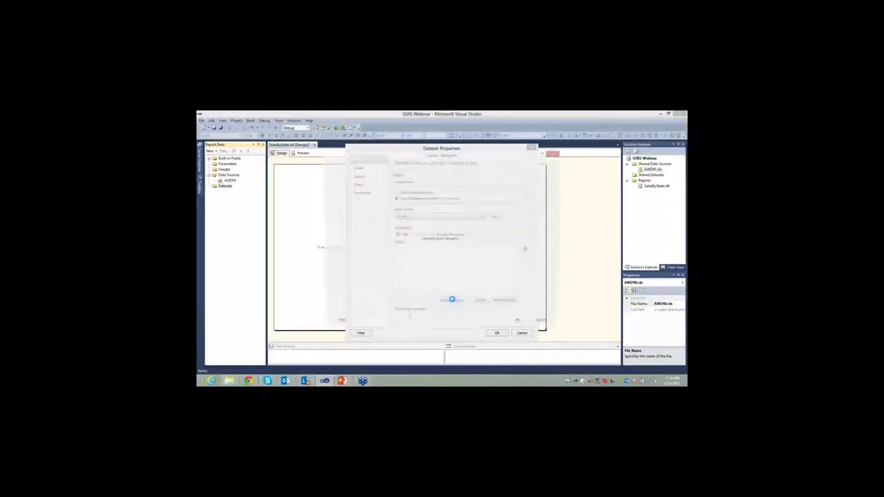
left_click(544, 153)
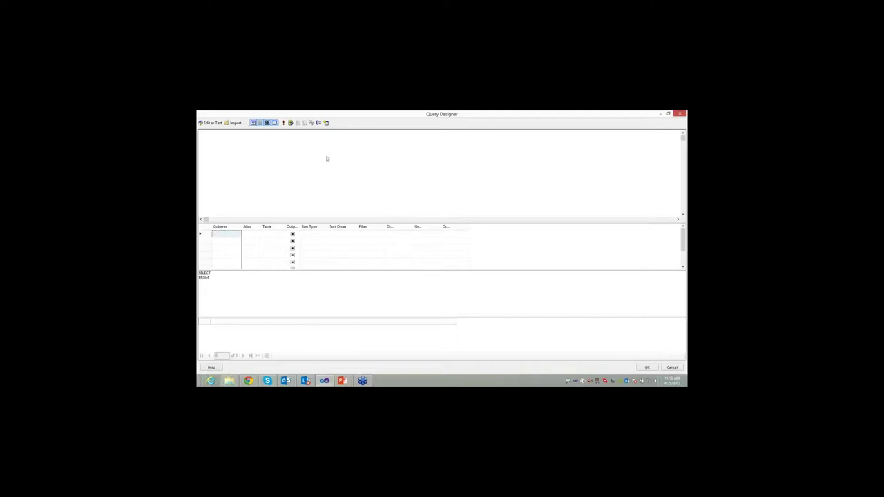
Look through the tables, views and functions that can be added to the query, then close the list without adding any
right_click(282, 155)
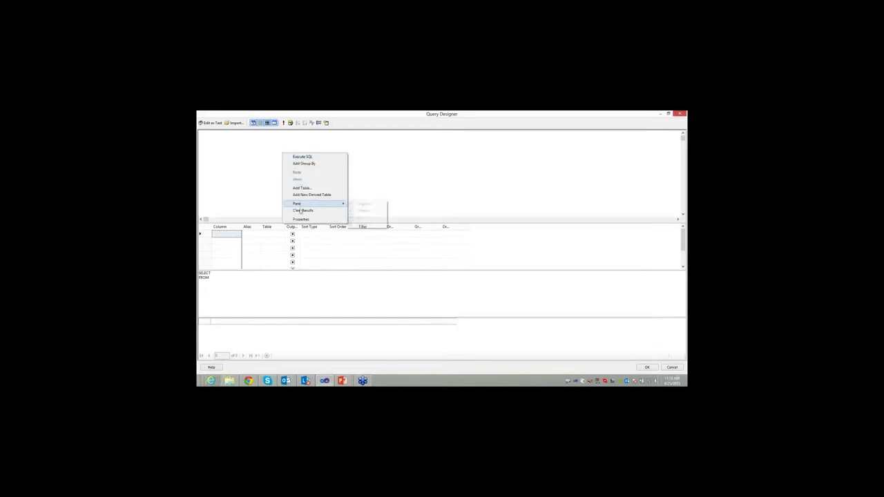
left_click(302, 189)
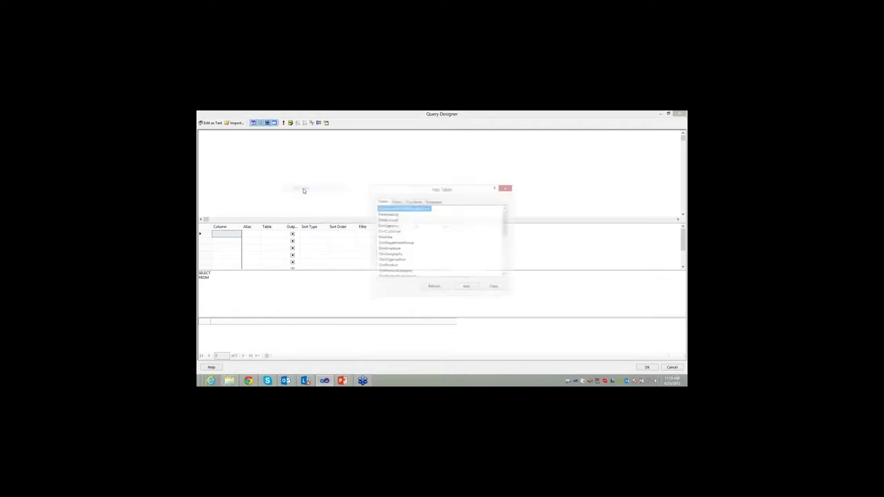
left_click_drag(507, 223, 506, 247)
key("Home")
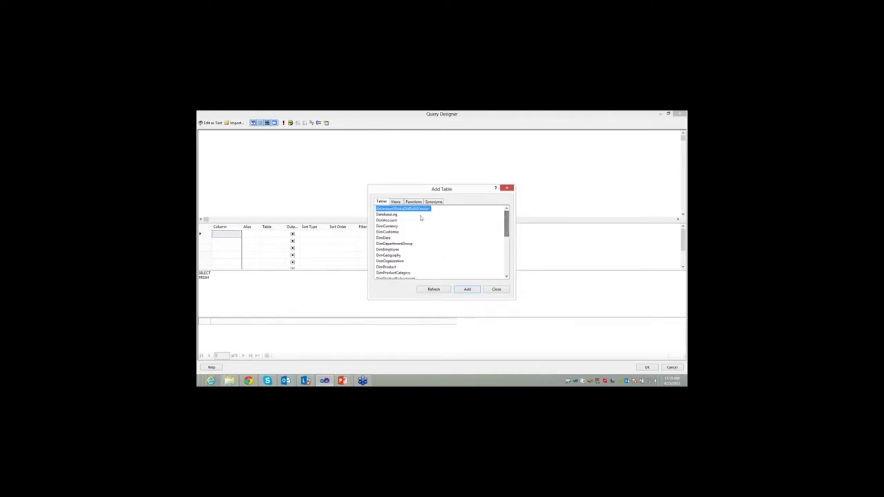
left_click(396, 201)
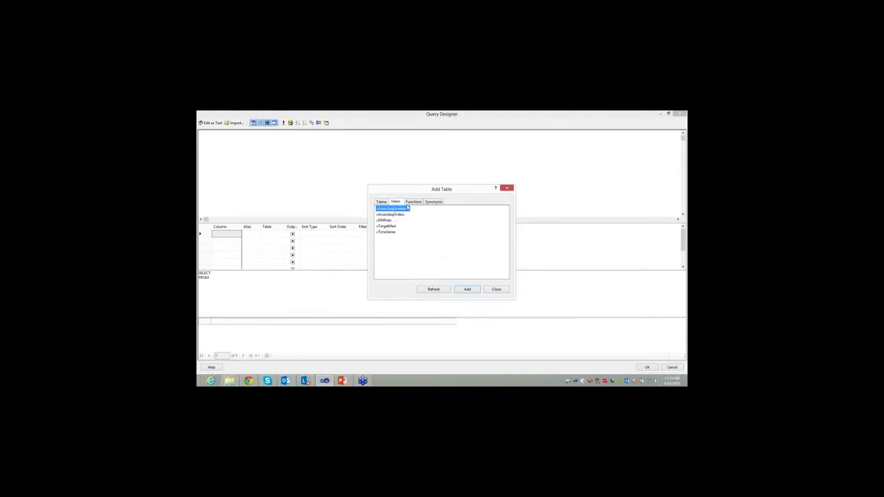
left_click(412, 202)
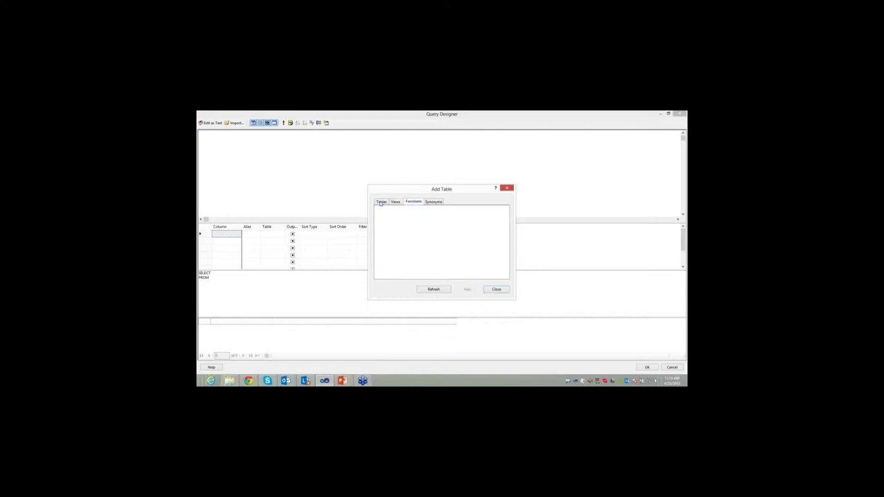
left_click(381, 202)
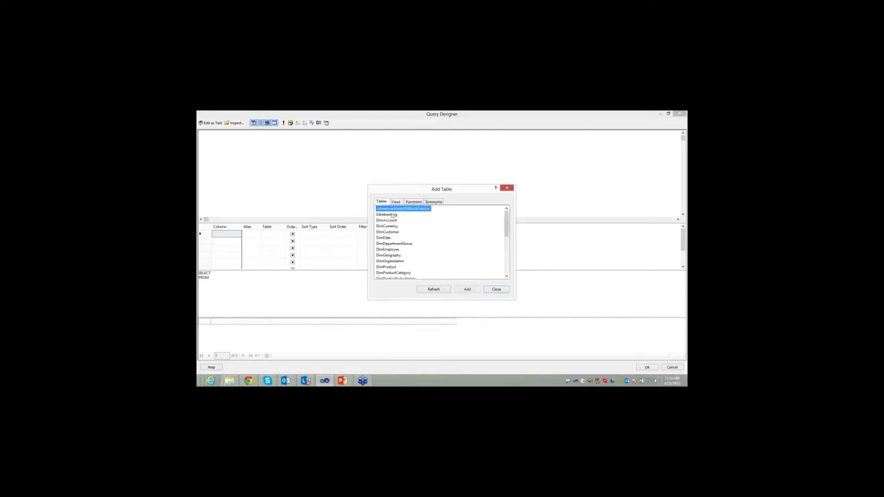
left_click(496, 290)
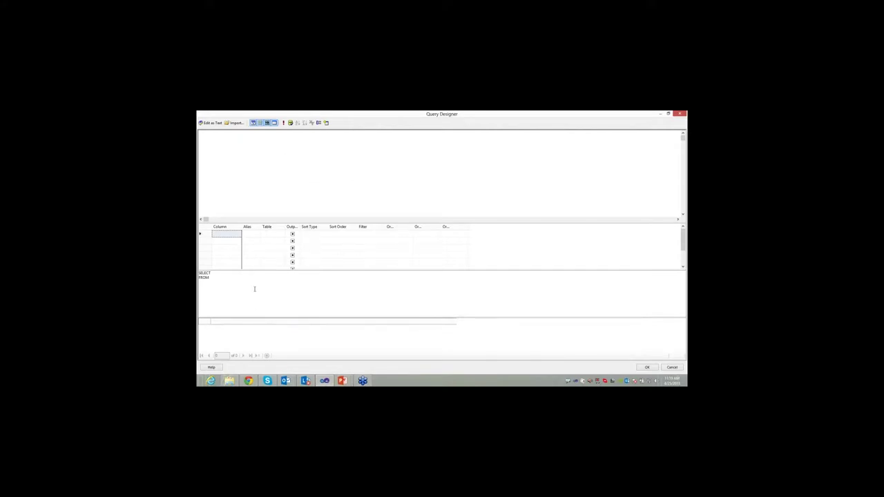
Hide the Query Designer's results pane and show it again
left_click(274, 124)
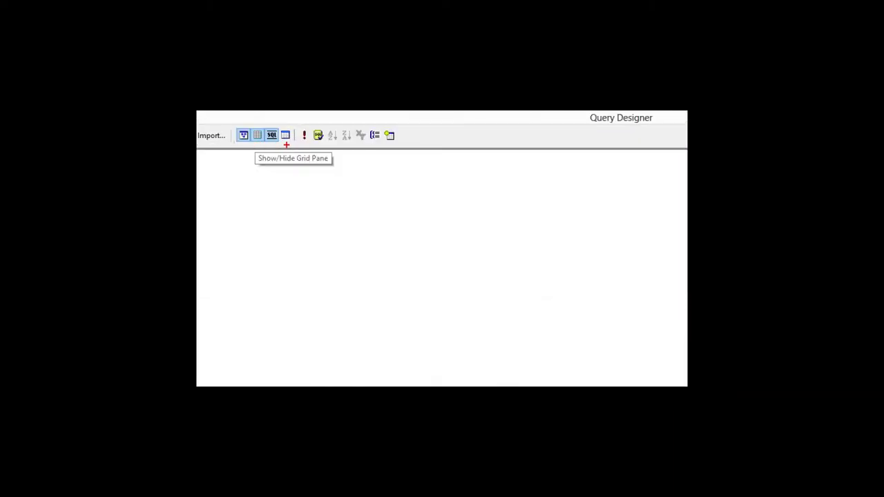
left_click(274, 123)
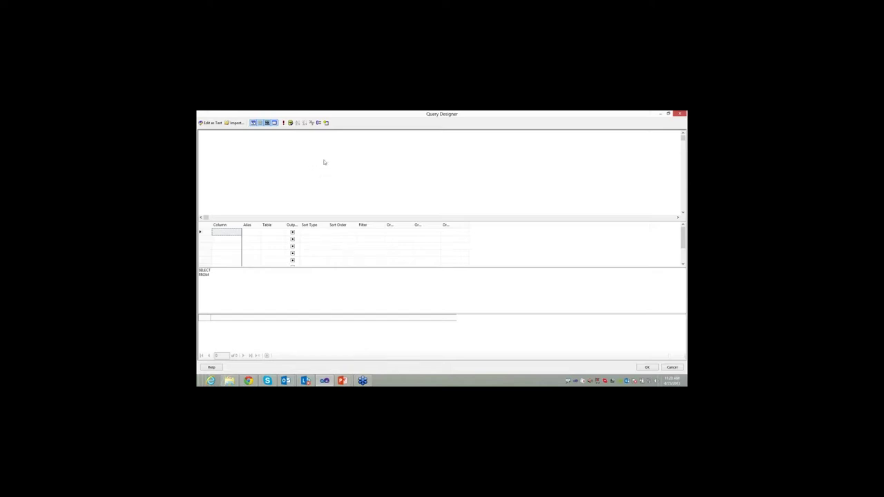
Add the FactResellerSales table to the query diagram
right_click(324, 161)
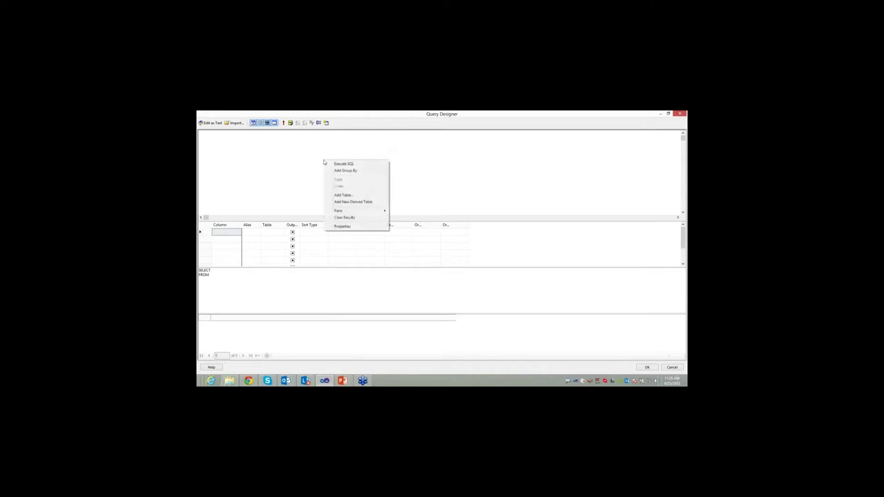
left_click(348, 197)
left_click_drag(430, 186, 430, 147)
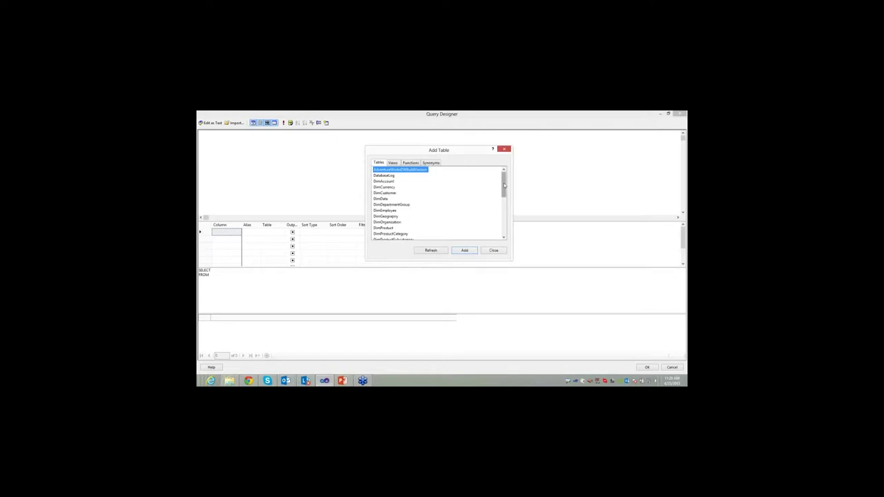
left_click_drag(504, 187, 505, 218)
left_click(391, 222)
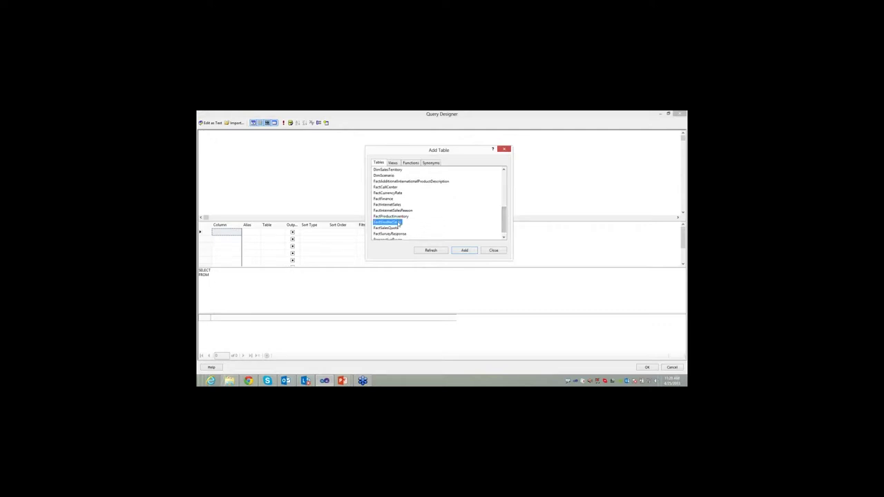
double_click(389, 223)
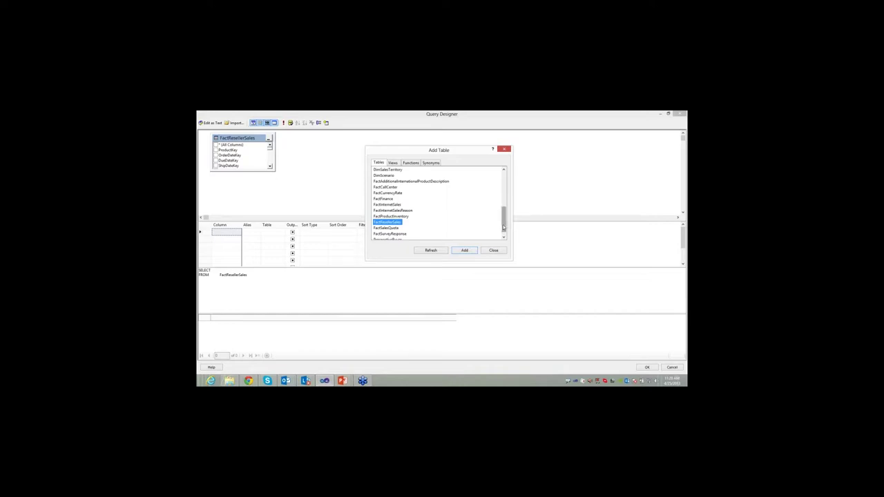
Add the DimReseller and DimGeography tables to the query diagram and close the table list
left_click_drag(503, 227, 503, 215)
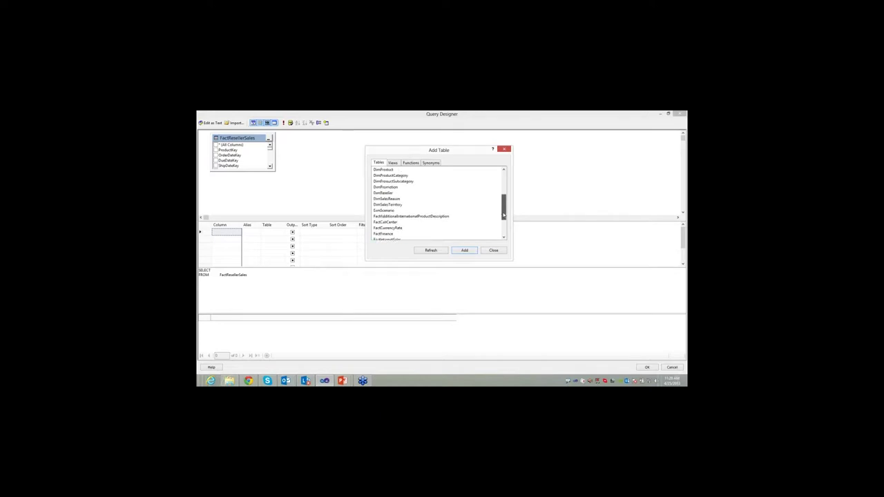
left_click(381, 193)
double_click(382, 195)
left_click_drag(427, 156, 525, 194)
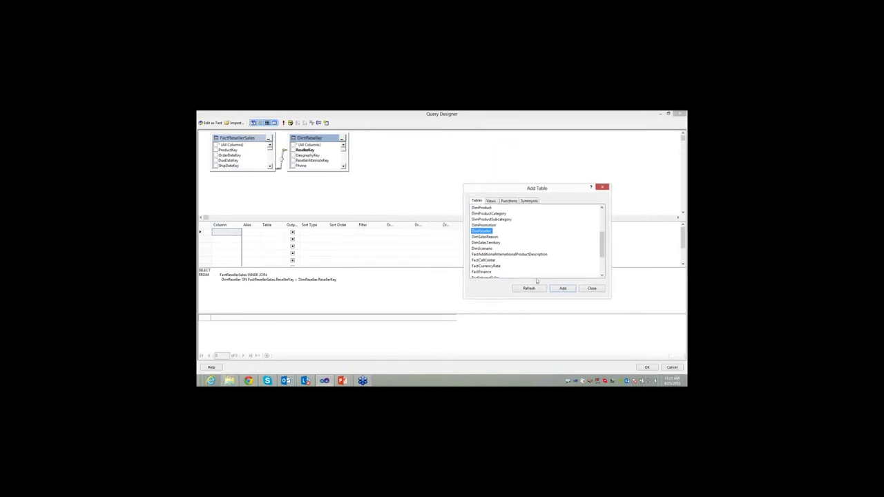
scroll(601, 252, "up", 2)
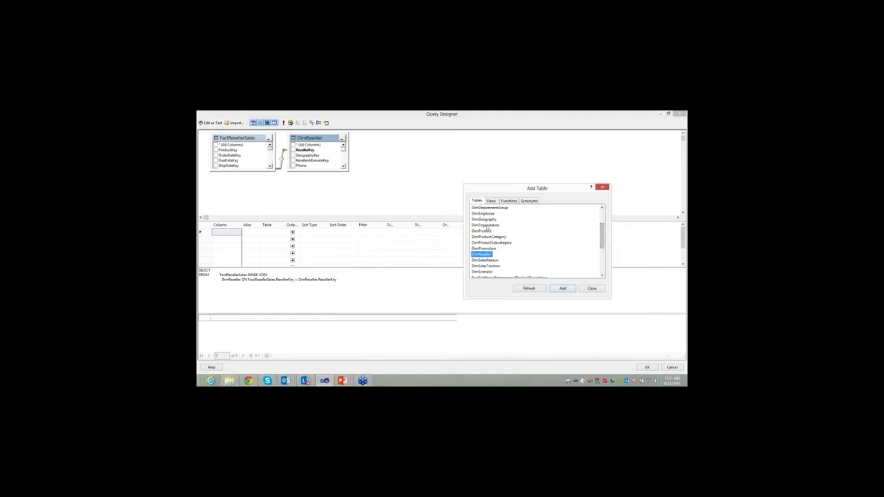
left_click(482, 220)
double_click(483, 219)
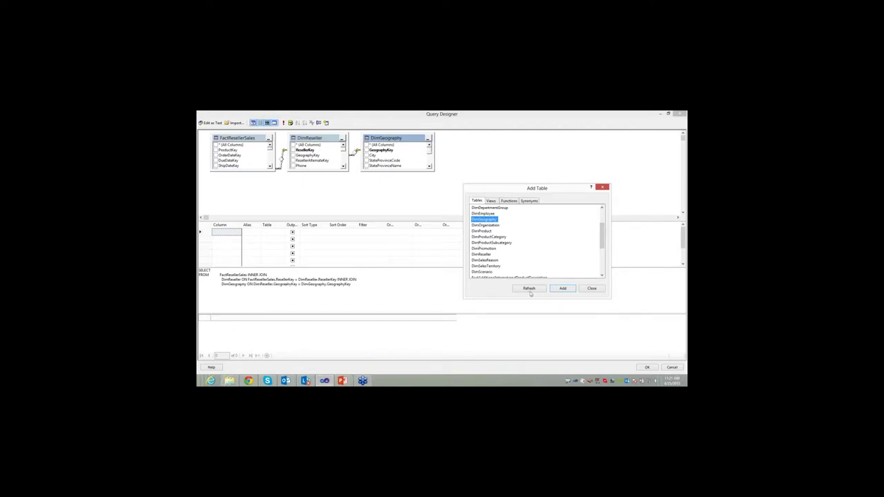
left_click(596, 290)
Spread the DimReseller and DimGeography tables apart in the diagram so both join lines can be reached
left_click_drag(383, 138, 449, 148)
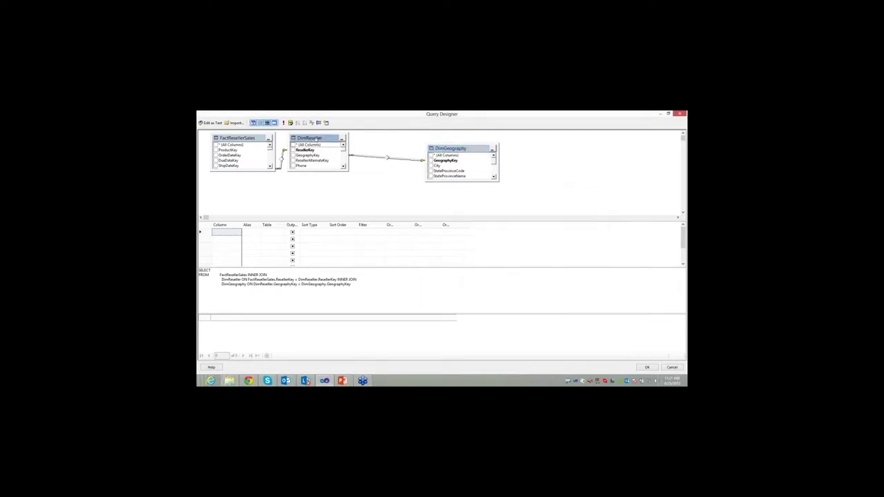
left_click_drag(311, 138, 346, 152)
left_click_drag(453, 153, 507, 149)
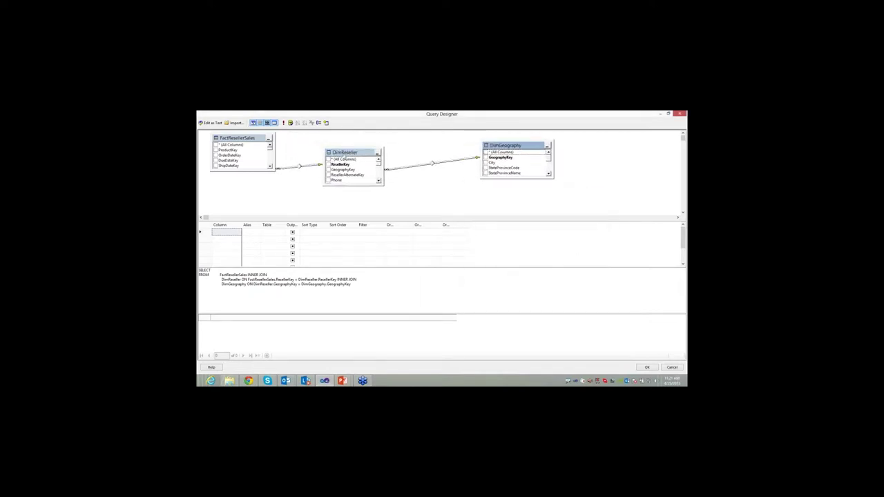
left_click_drag(341, 152, 367, 144)
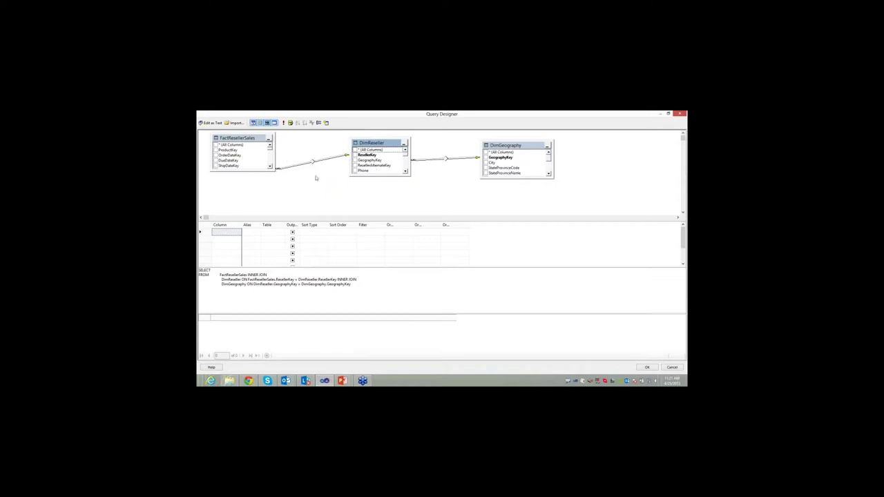
Try a full outer join between FactResellerSales and DimReseller by including all rows from both tables
mouse_move(313, 164)
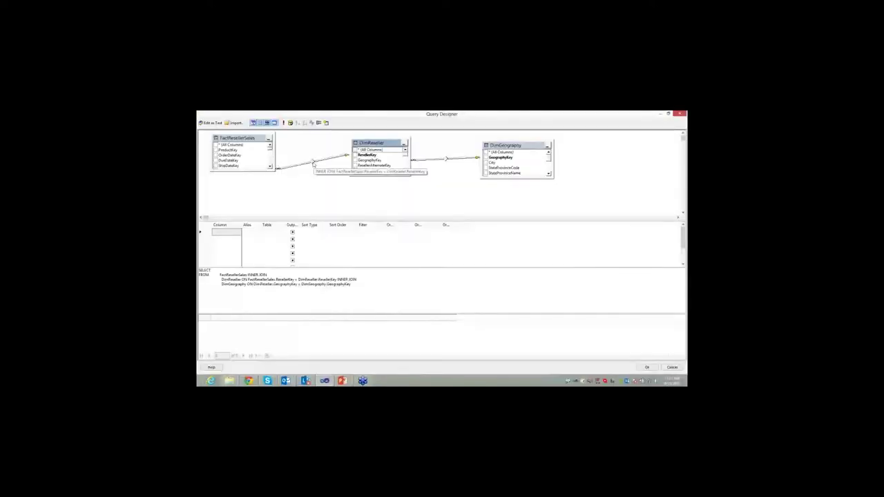
right_click(313, 163)
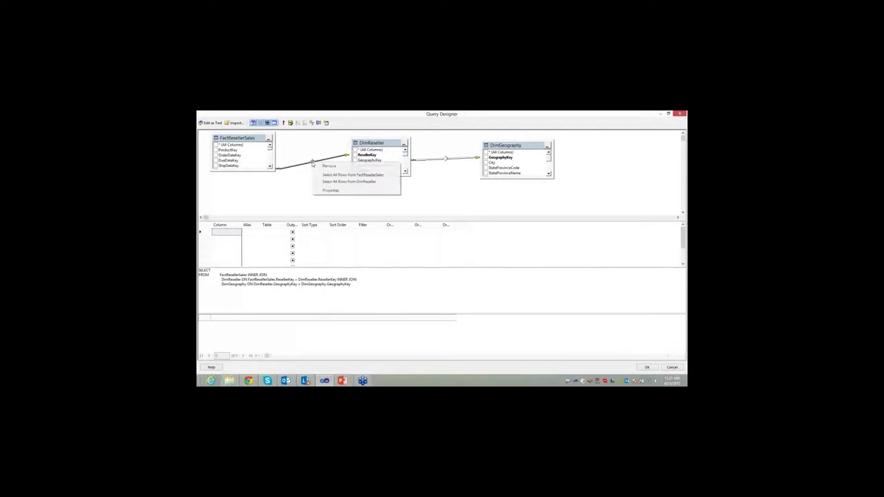
key("Escape")
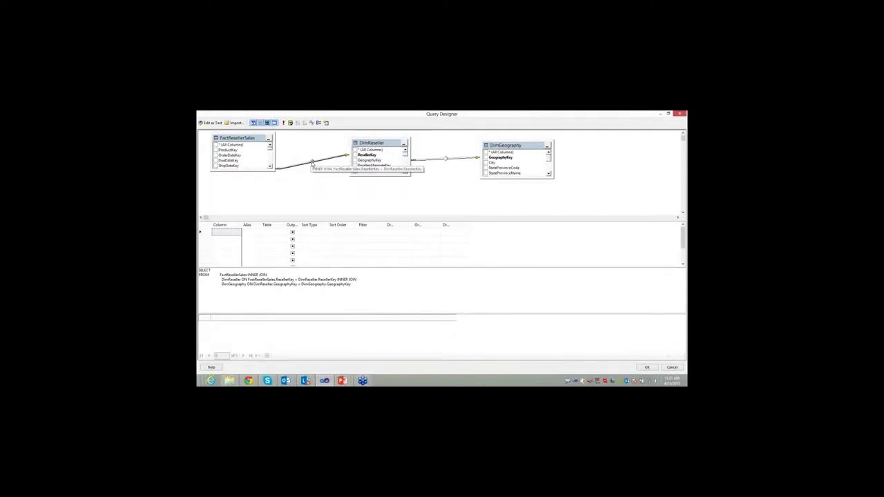
right_click(313, 162)
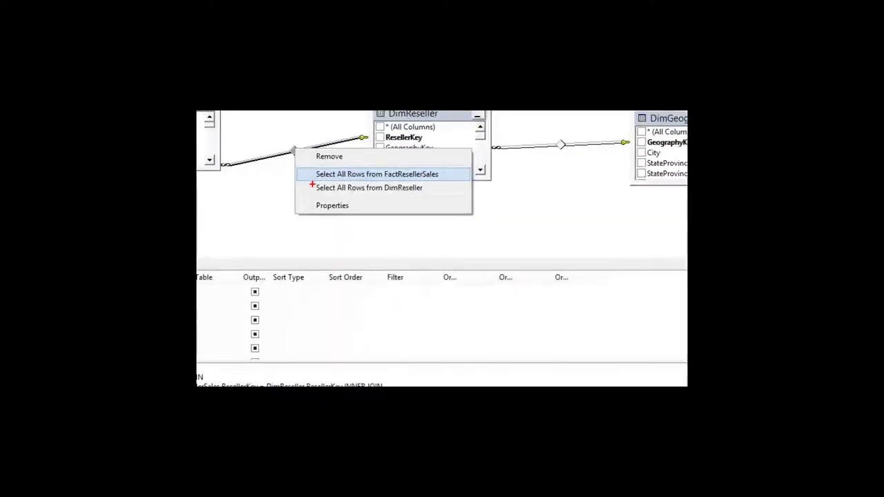
left_click(387, 174)
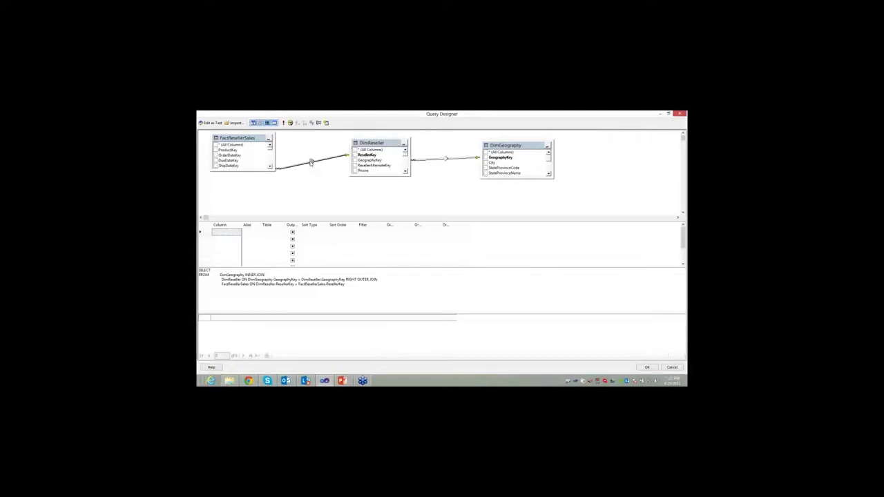
right_click(311, 174)
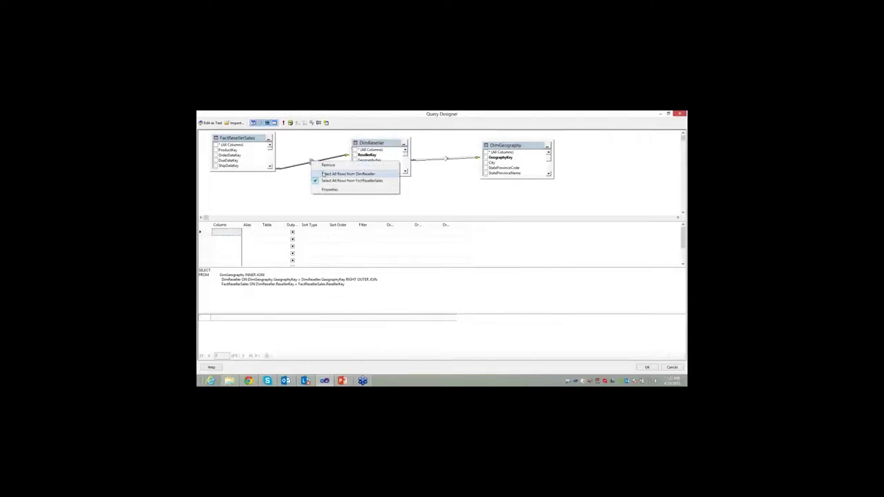
left_click(321, 175)
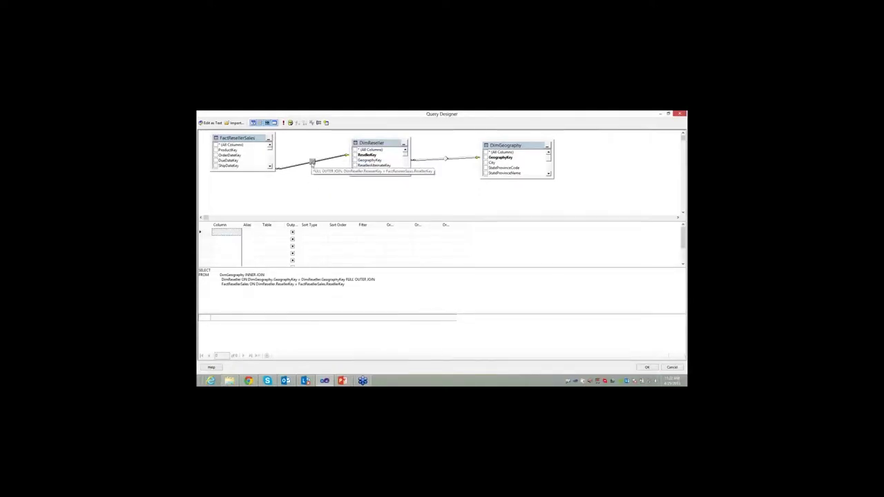
Return the FactResellerSales to DimReseller join to an inner join by clearing both all-rows options
right_click(314, 166)
left_click(324, 175)
right_click(314, 161)
left_click(319, 180)
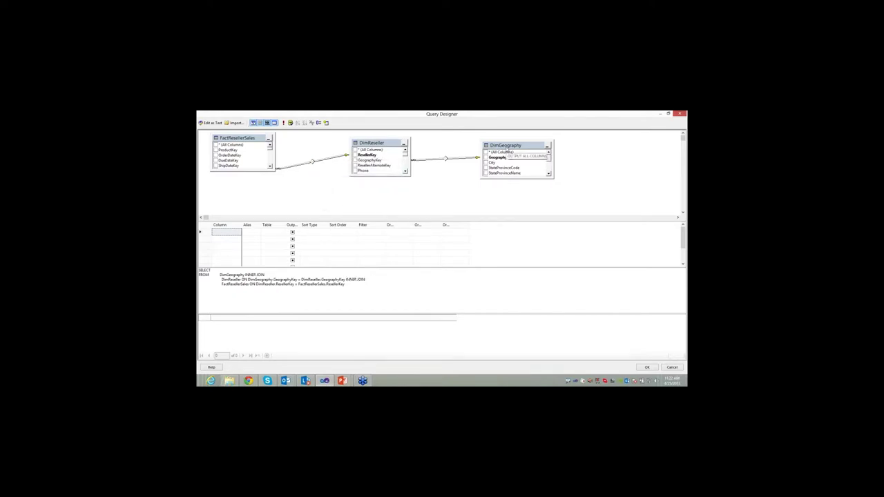
Arrange the DimReseller and DimGeography tables closer to FactResellerSales in the diagram
left_click_drag(507, 147, 473, 141)
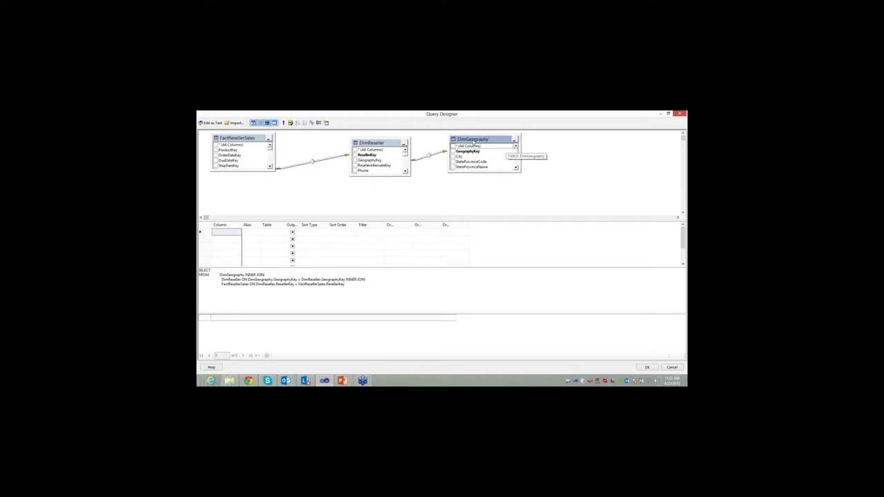
left_click_drag(373, 143, 335, 142)
left_click_drag(476, 140, 430, 143)
Try adding the unrelated DimOrganization table beside DimGeography, and remove it from the query diagram
right_click(541, 163)
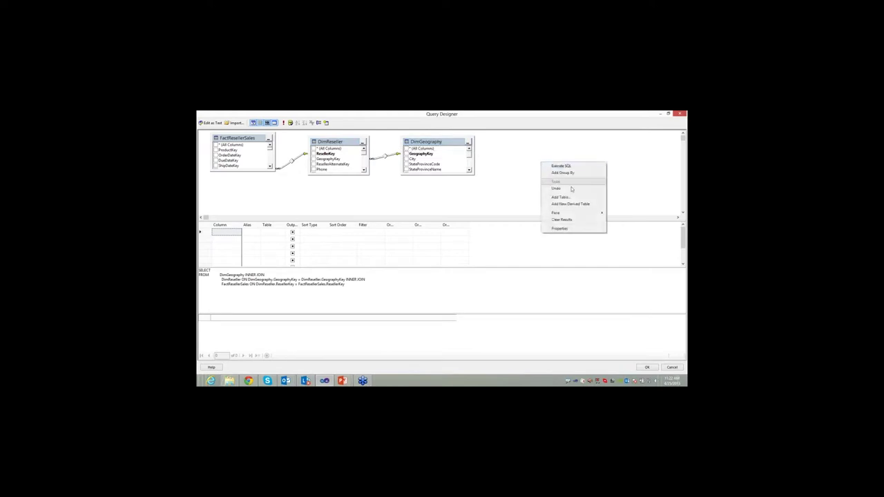
left_click(571, 198)
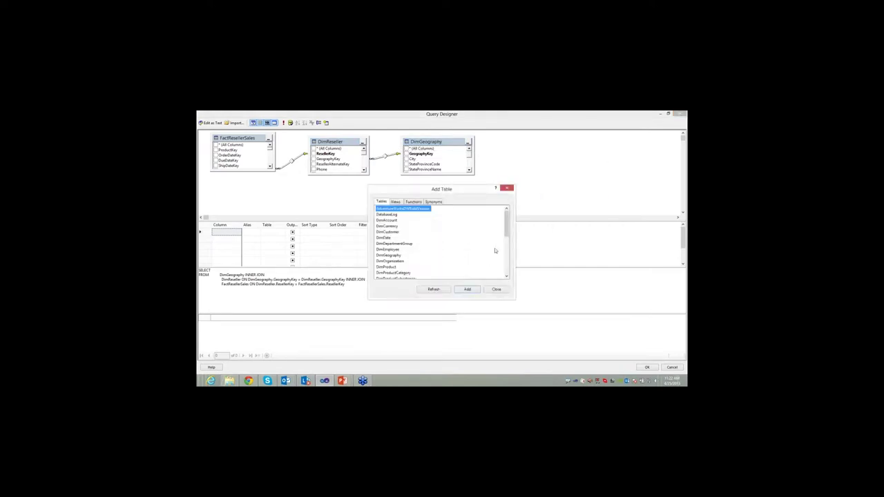
double_click(395, 261)
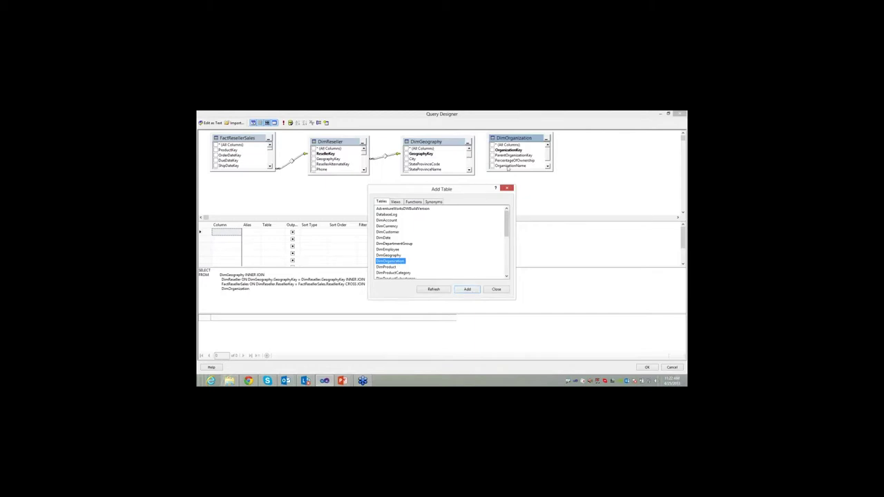
left_click(494, 290)
left_click_drag(514, 138, 547, 152)
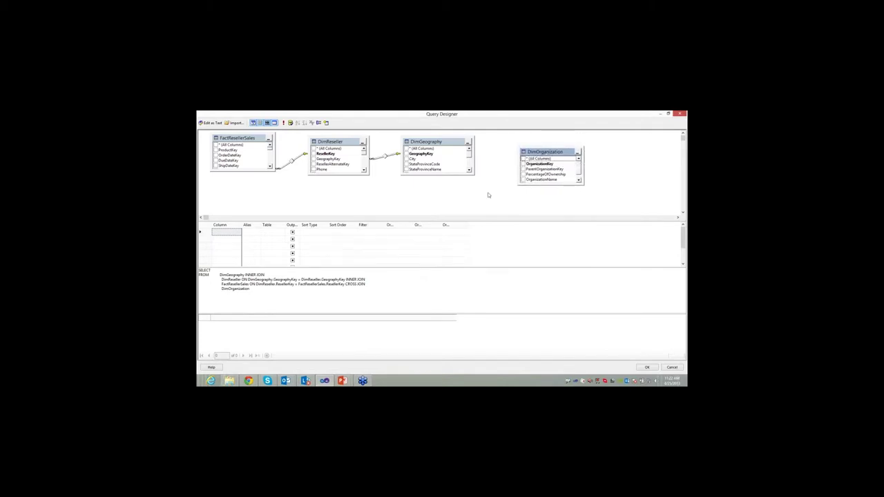
left_click_drag(538, 158, 593, 161)
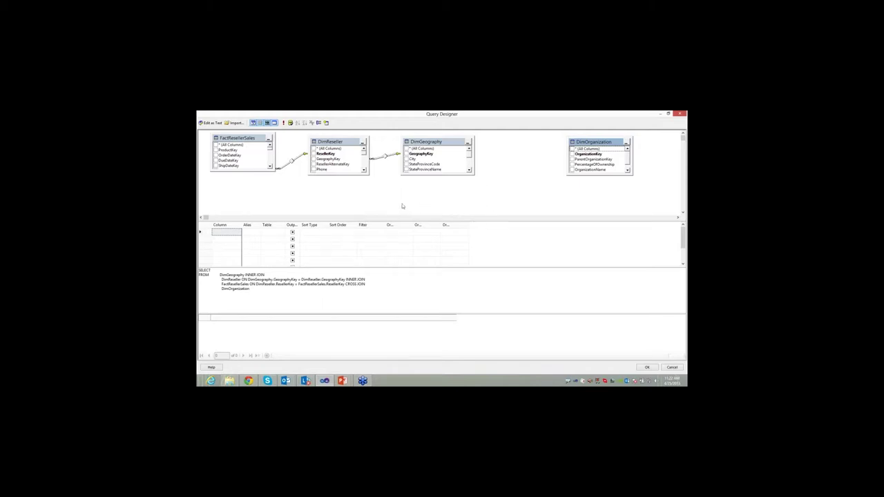
right_click(608, 143)
left_click(627, 167)
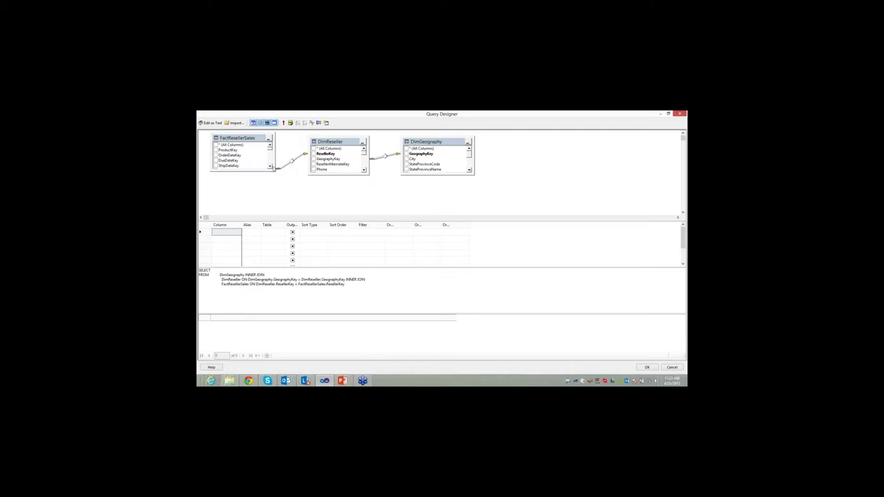
Enlarge the FactResellerSales table box and include its SalesAmount column in the query output
left_click_drag(257, 171, 268, 195)
scroll(270, 193, "down", 2)
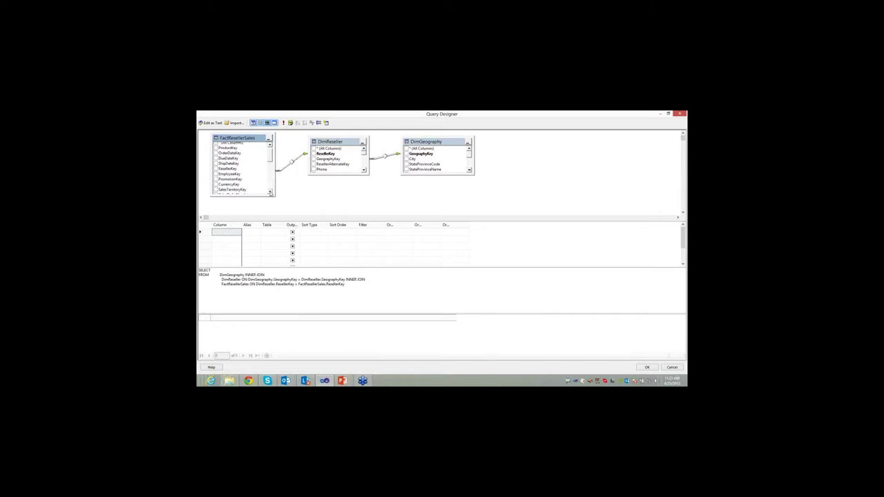
scroll(270, 194, "down", 2)
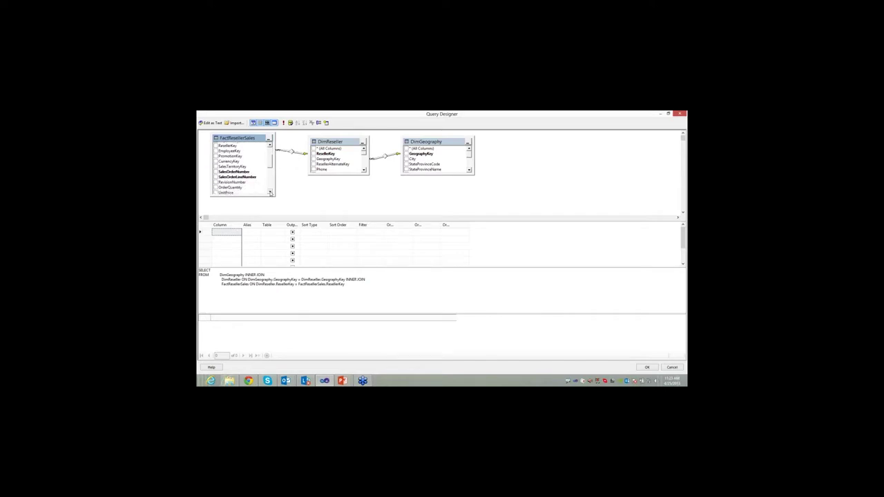
scroll(270, 193, "down", 2)
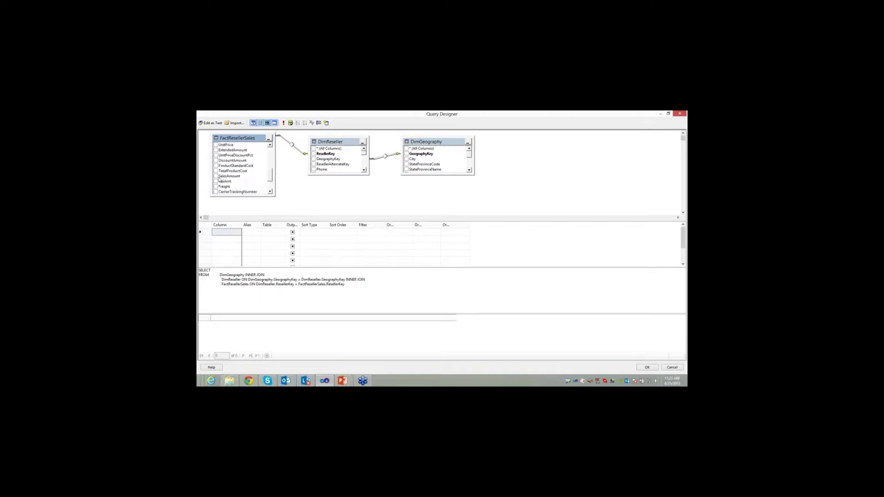
left_click(215, 176)
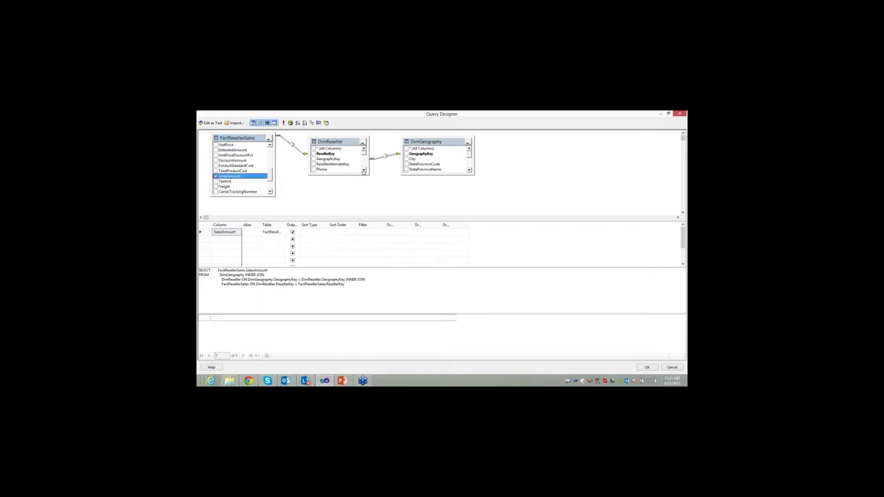
Look through the DimReseller columns and include ResellerName in the query output
left_click(363, 171)
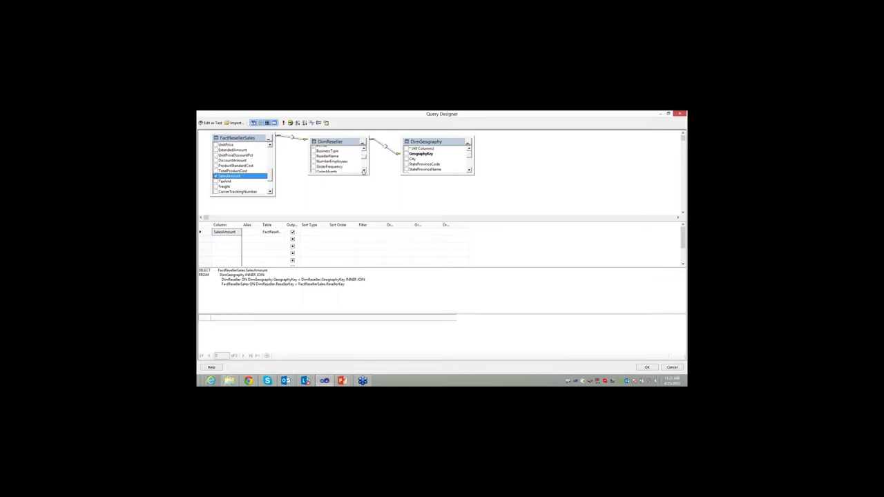
left_click(363, 171)
left_click(363, 171)
left_click(363, 172)
left_click(364, 171)
left_click(363, 172)
left_click(363, 172)
left_click_drag(364, 168, 364, 156)
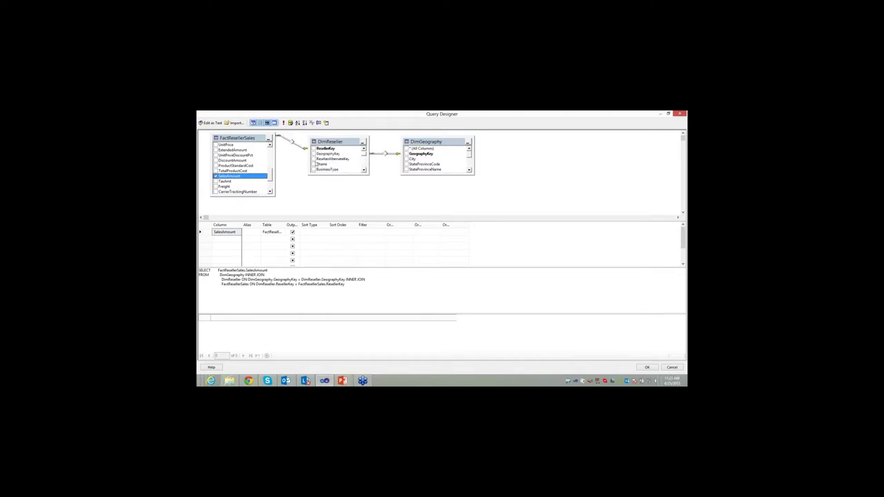
left_click(363, 149)
left_click(364, 171)
left_click(364, 171)
left_click(363, 170)
left_click(364, 170)
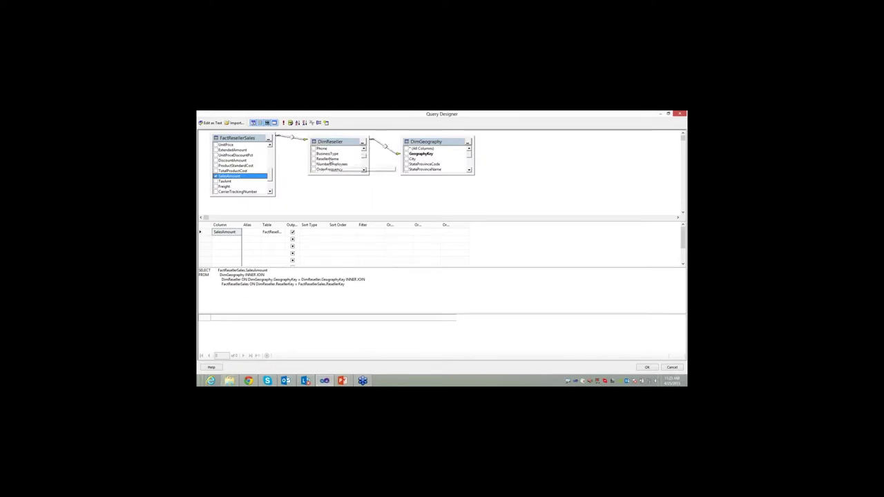
left_click(314, 159)
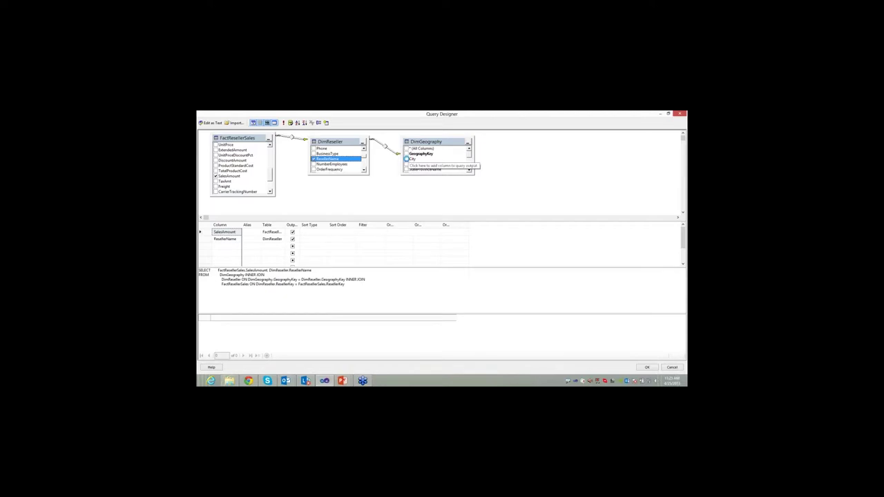
Include DimGeography's City and StateProvinceCode columns in the output and run the query
left_click(407, 159)
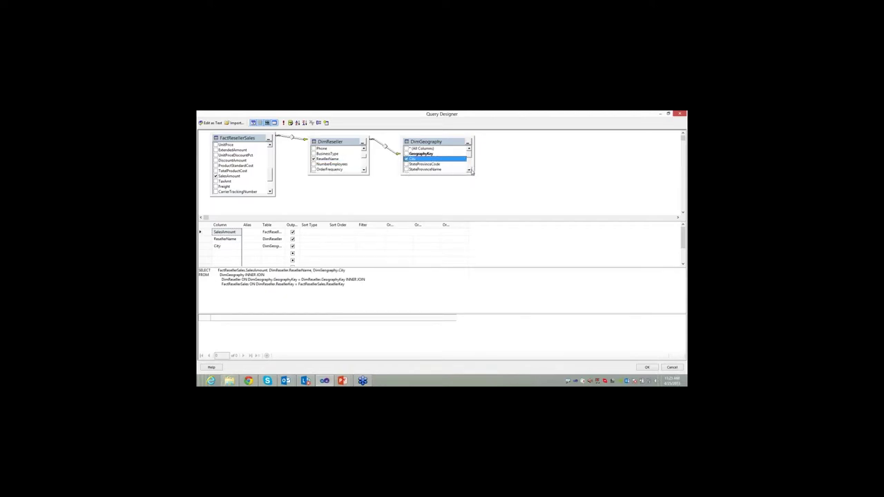
left_click(470, 171)
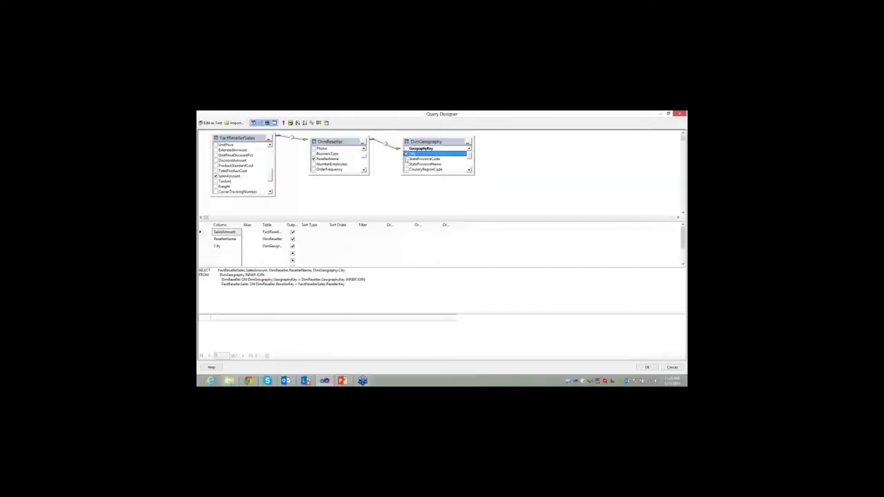
left_click(406, 158)
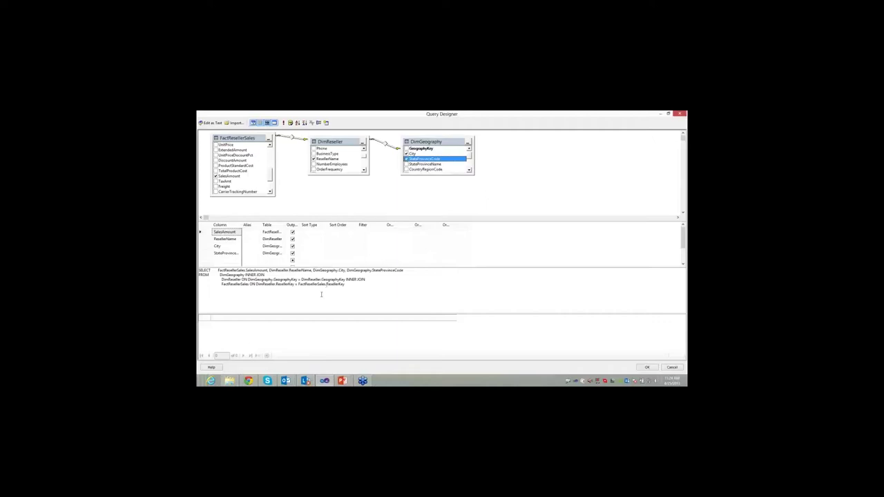
left_click(360, 297)
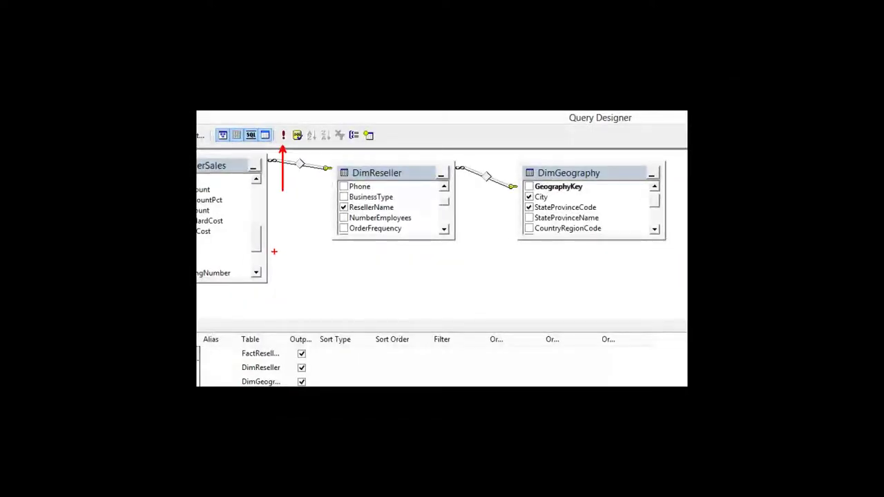
left_click(282, 135)
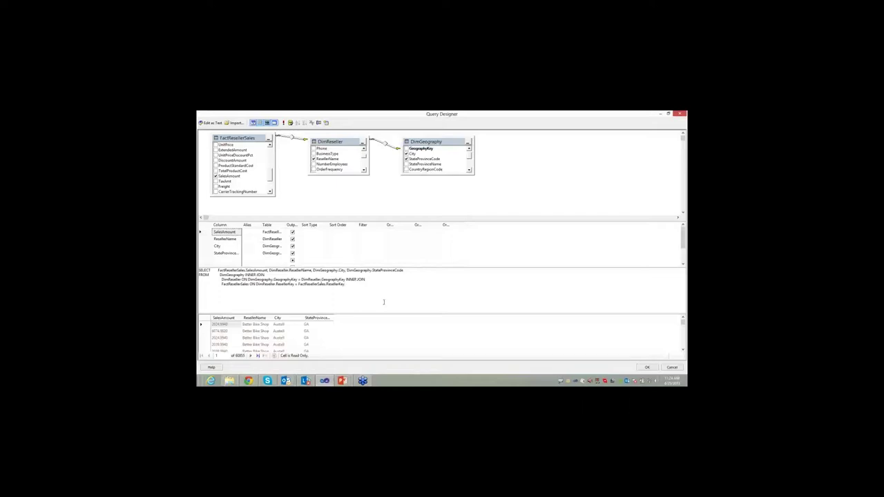
Restrict the query to United States rows with WHERE CountryRegionCode = 'US' and run it
type("WHERE")
type("Cou")
type("ntryRegionCode = 'US")
left_click(283, 123)
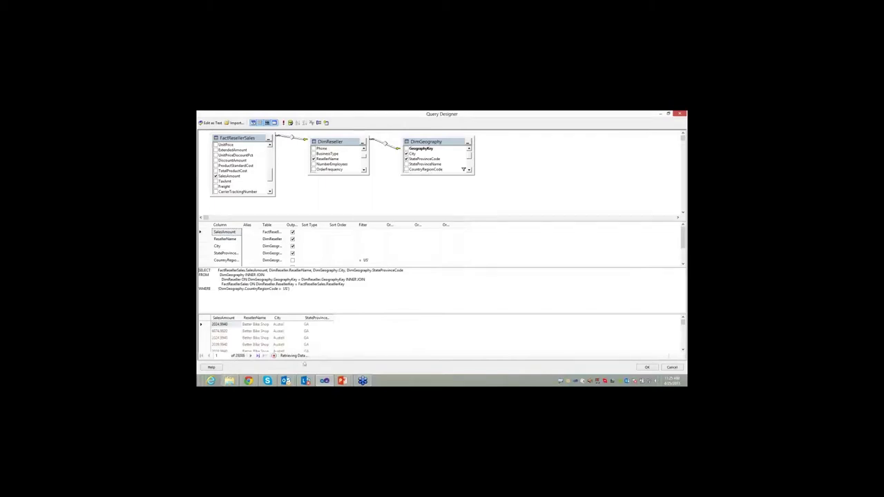
left_click(273, 358)
Accept the designed query, highlight its text in the dataset properties, and save the SalesByState dataset
left_click(646, 367)
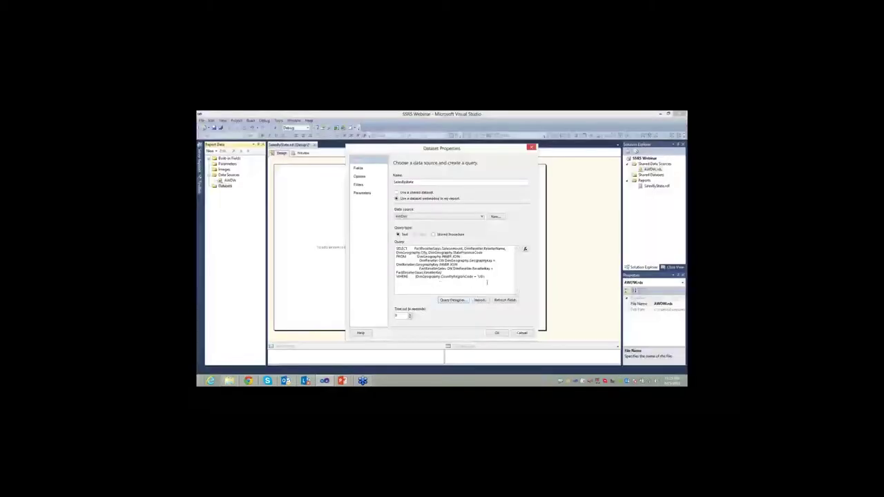
left_click_drag(482, 276, 396, 247)
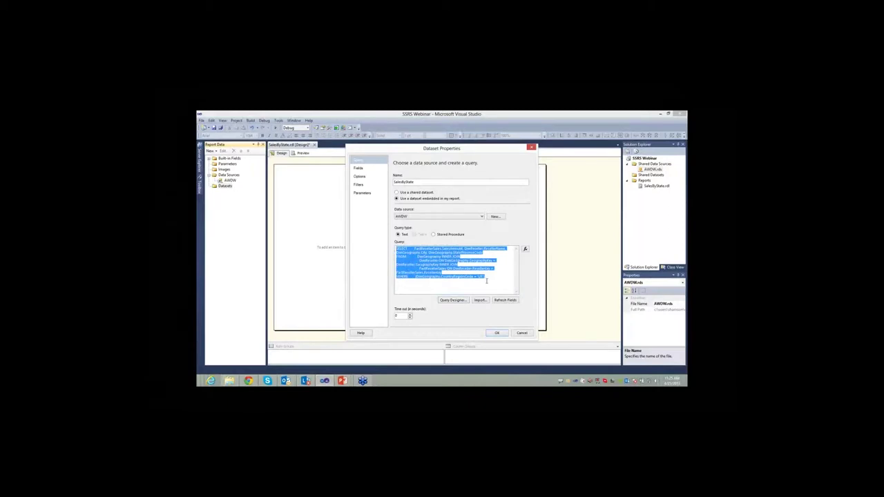
left_click(496, 333)
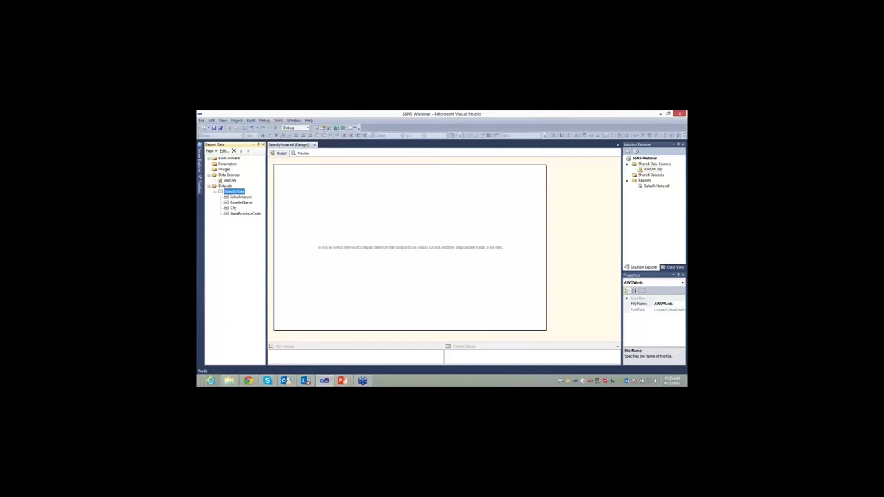
Display the Toolbox, keep it docked beside the report design surface, and widen it slightly
left_click(200, 186)
left_click(200, 187)
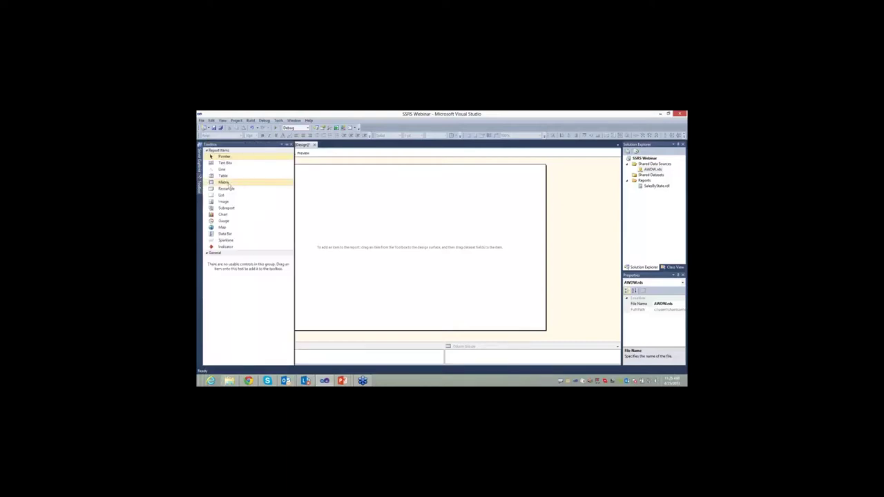
left_click(287, 144)
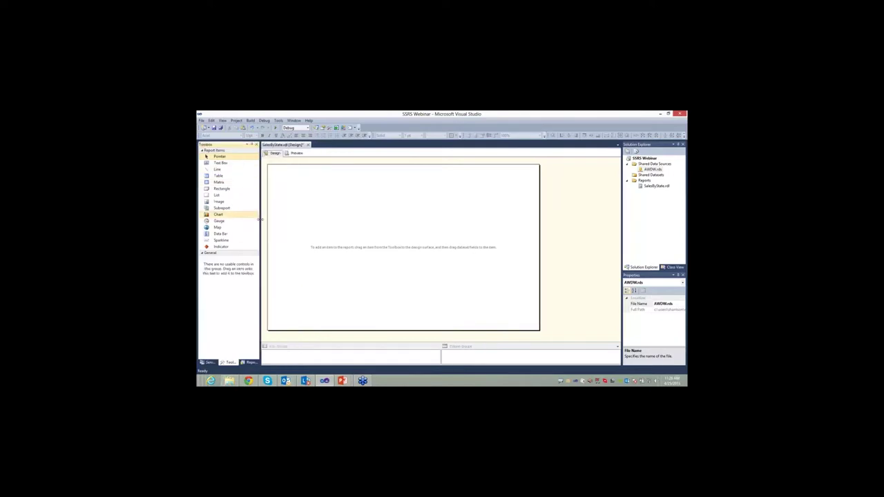
left_click_drag(261, 224, 271, 225)
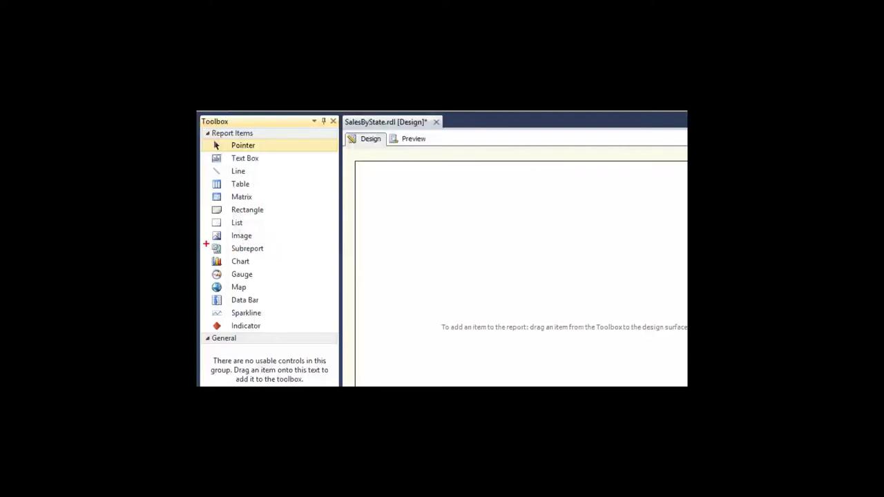
mouse_move(206, 243)
left_mouse_down()
mouse_move(261, 317)
mouse_move(286, 333)
left_mouse_up()
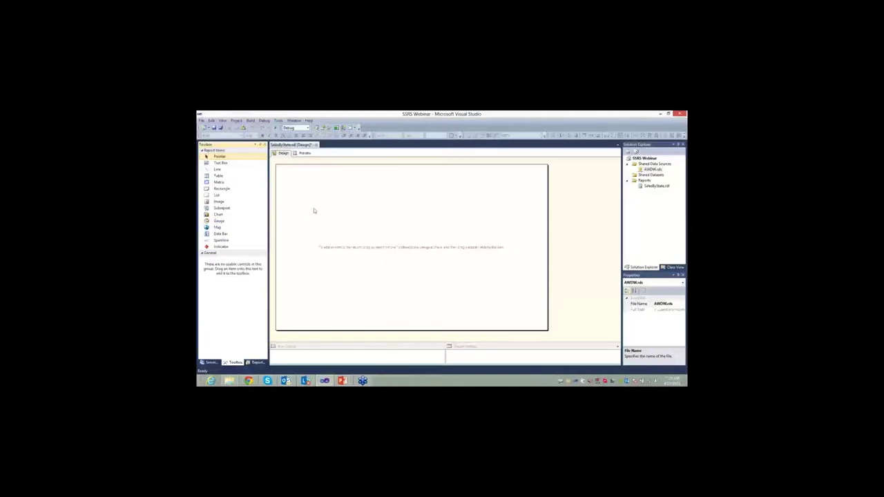
Insert a table on the empty report body, try selecting its cells, and stretch the table wider
left_click(218, 176)
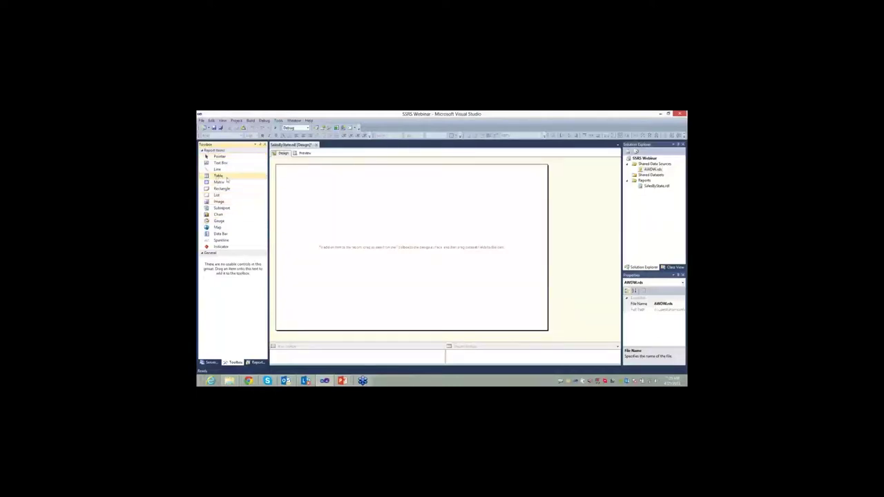
left_click_drag(217, 176, 308, 200)
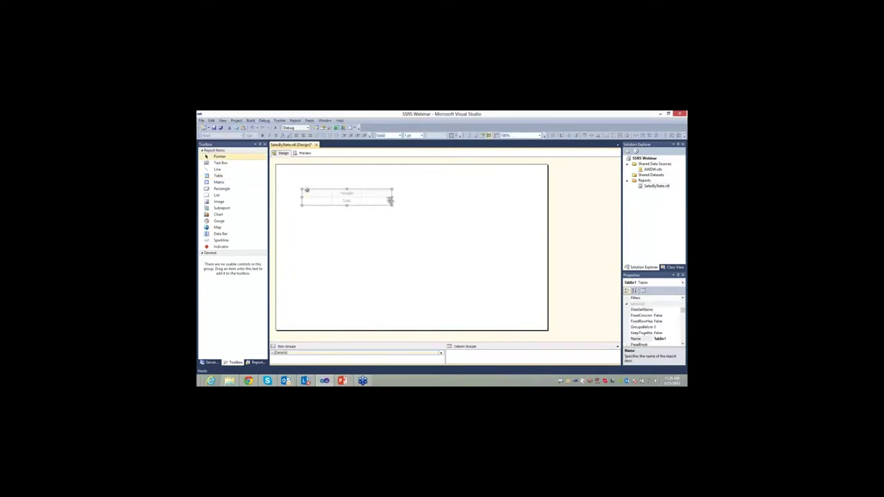
left_click(361, 235)
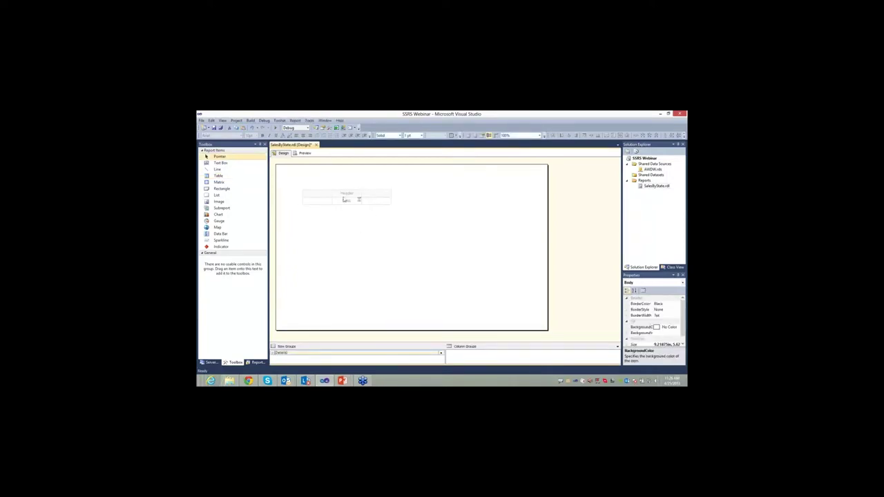
left_click(346, 195)
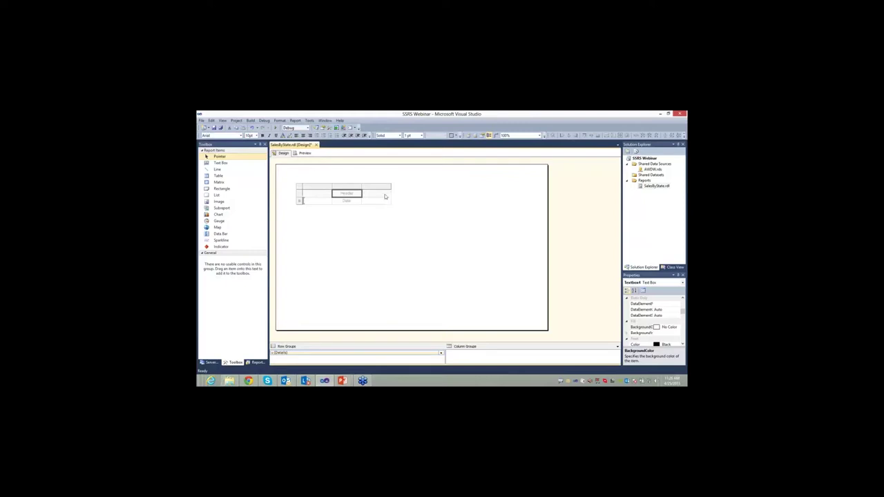
left_click(380, 229)
left_click(376, 201)
left_click(383, 228)
left_click(337, 194)
left_click(300, 187)
left_click_drag(392, 198, 440, 197)
left_click(452, 235)
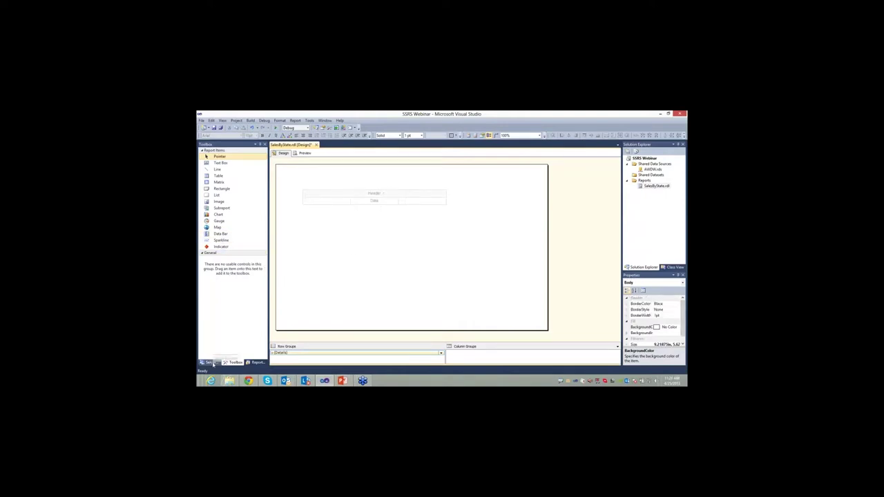
Fill the table's three columns with the StateProvinceCode, City and ResellerName fields of the SalesByState dataset
left_click(254, 363)
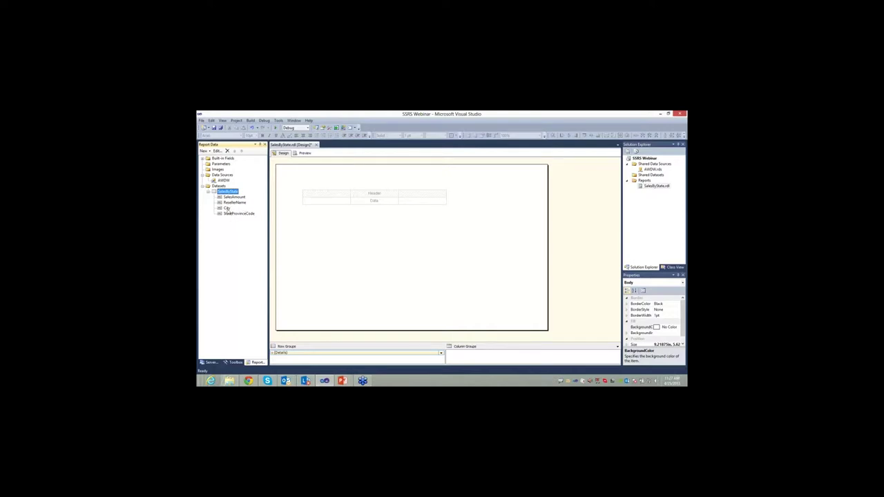
left_click_drag(228, 216, 322, 199)
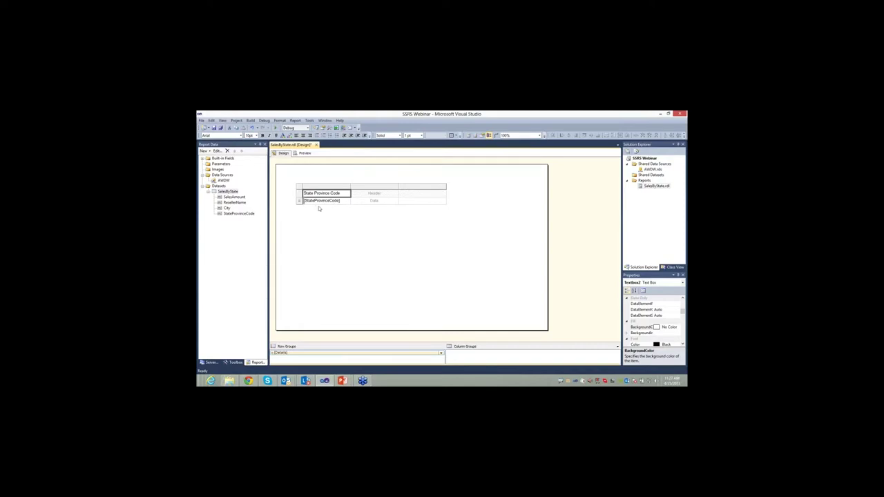
left_click_drag(312, 206, 312, 217)
left_click_drag(228, 208, 361, 198)
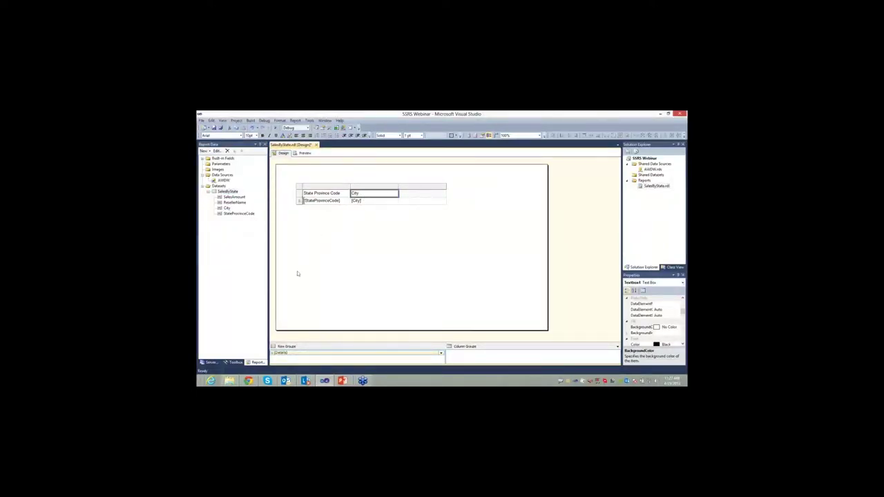
left_click_drag(228, 207, 417, 200)
left_click(233, 202)
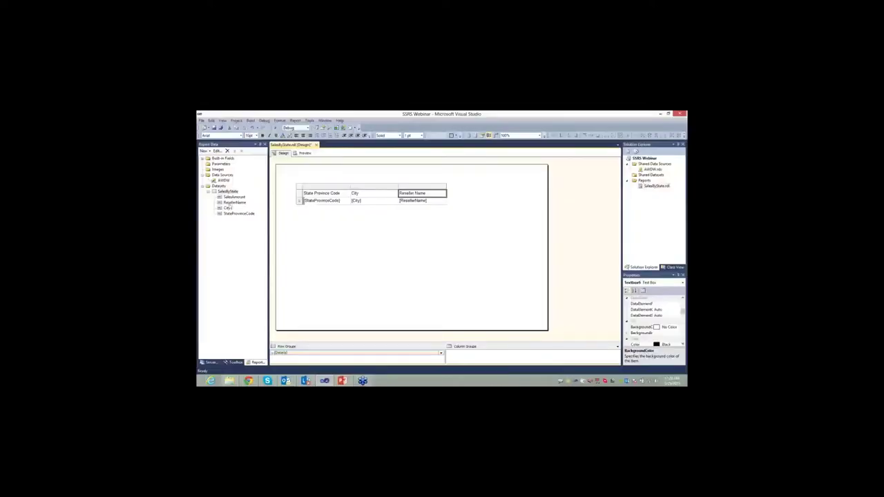
Add SalesAmount as a fourth table column after ResellerName and widen that column
left_click(227, 191)
left_click(442, 194)
left_click_drag(449, 201, 451, 201)
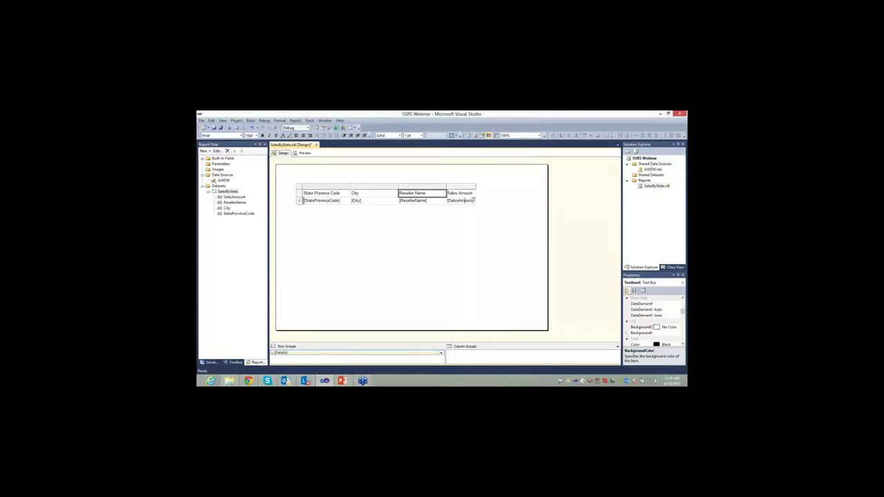
left_click(474, 186)
left_click_drag(475, 188, 495, 190)
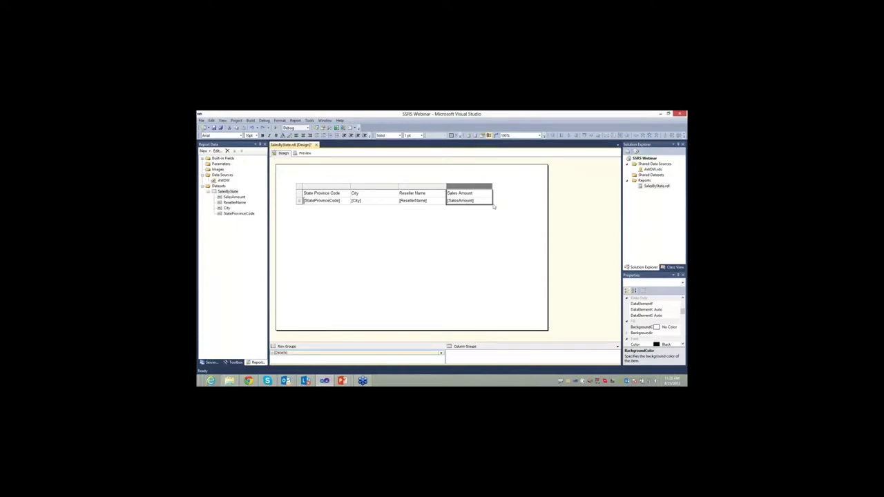
left_click(459, 241)
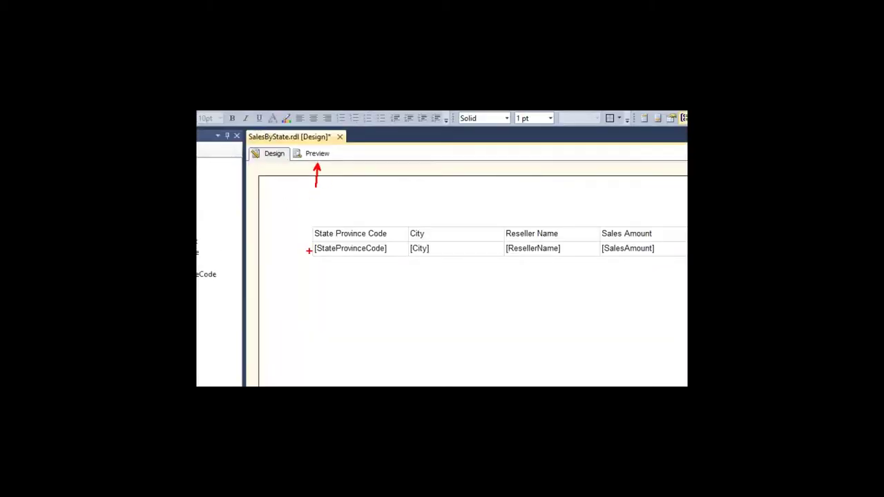
Preview the ungrouped report, examine its detail rows, and compare the last page with the first
left_click(317, 153)
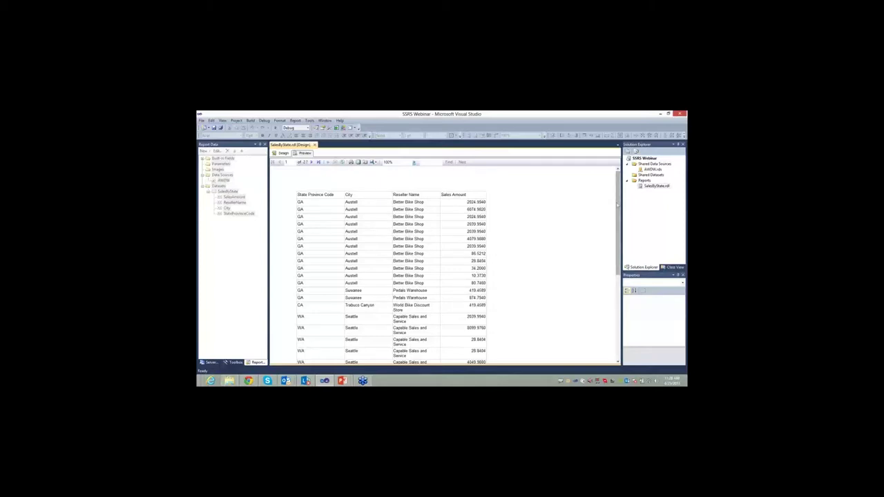
left_click_drag(618, 205, 572, 226)
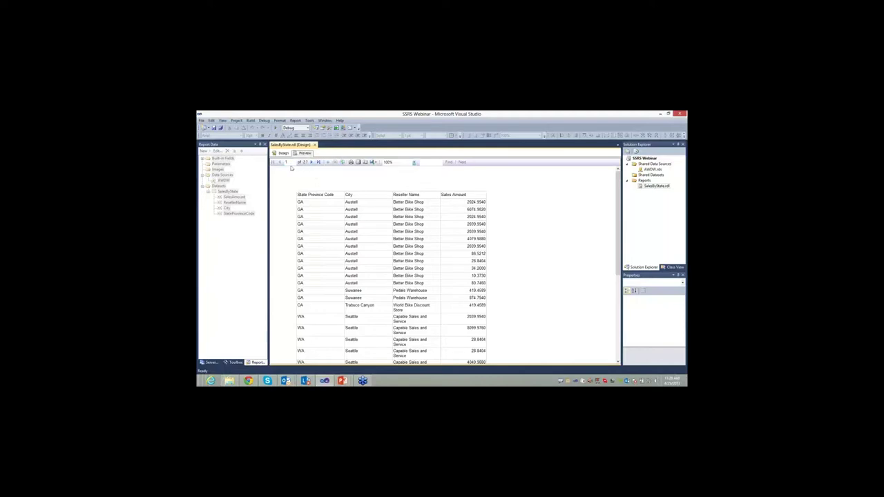
left_click(318, 161)
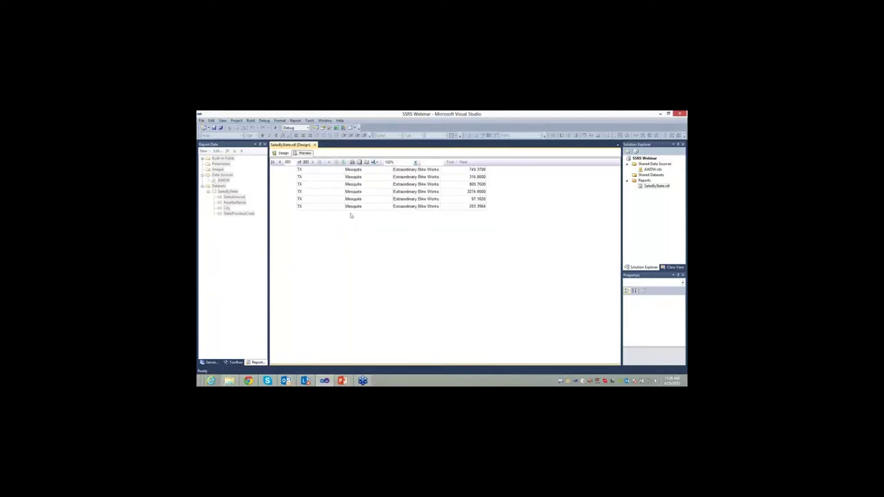
left_click(272, 162)
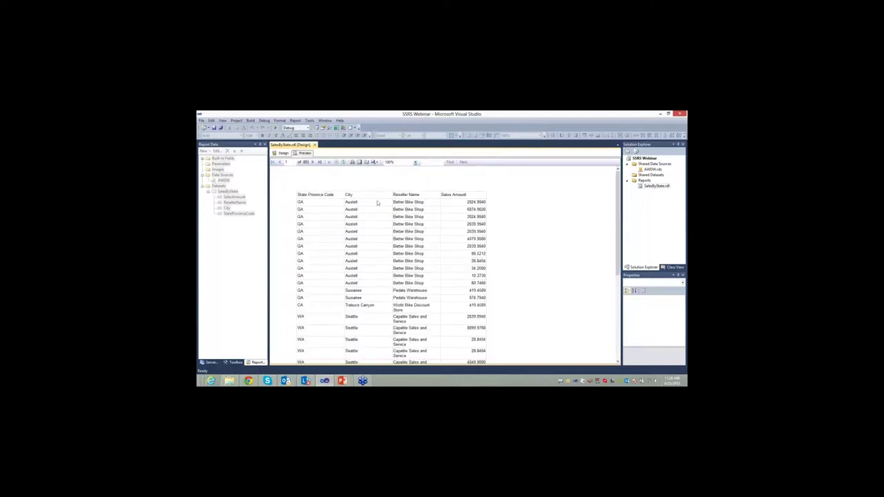
Return to the report design and delete the whole ungrouped table
left_click(278, 155)
left_click_drag(502, 248, 290, 185)
key("Delete")
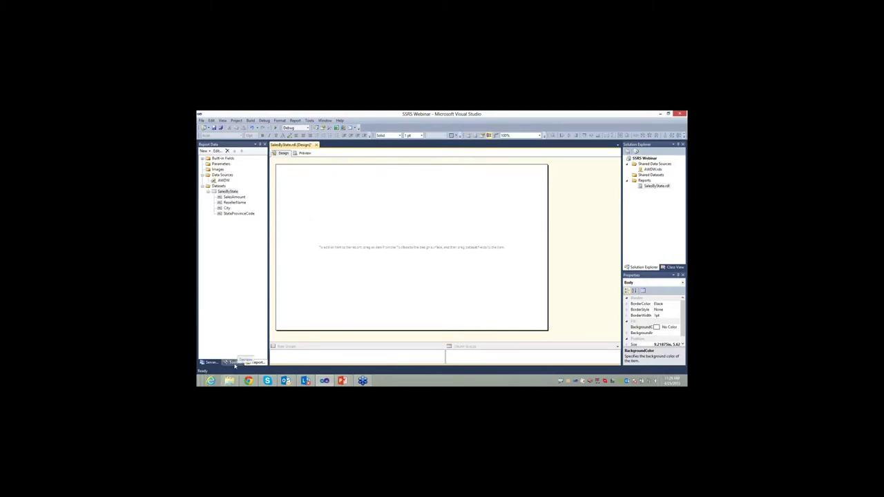
Insert a new blank table near the upper-left corner of the report body and stretch it wider
left_click(234, 363)
left_click_drag(218, 175, 293, 184)
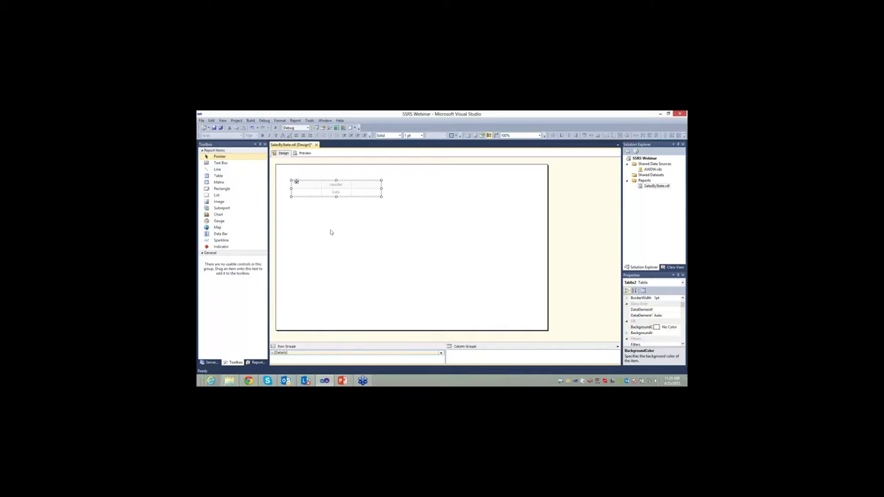
left_click(333, 184)
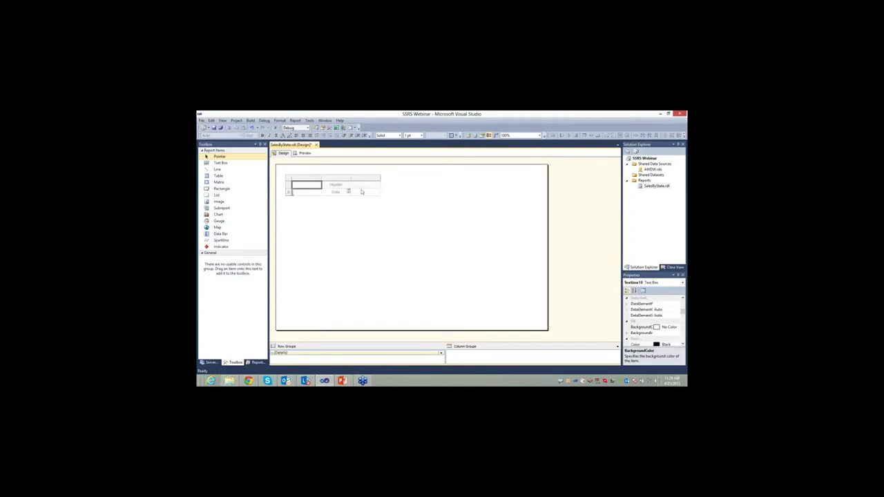
left_click(291, 180)
left_click_drag(381, 189, 456, 188)
left_click(312, 233)
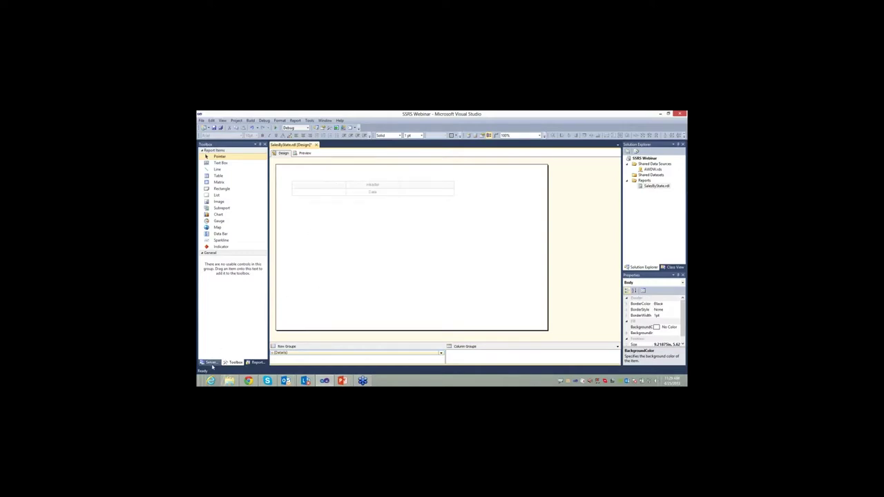
Add StateProvinceCode as a row group above the table's details group and enlarge the grouping area
left_click(257, 362)
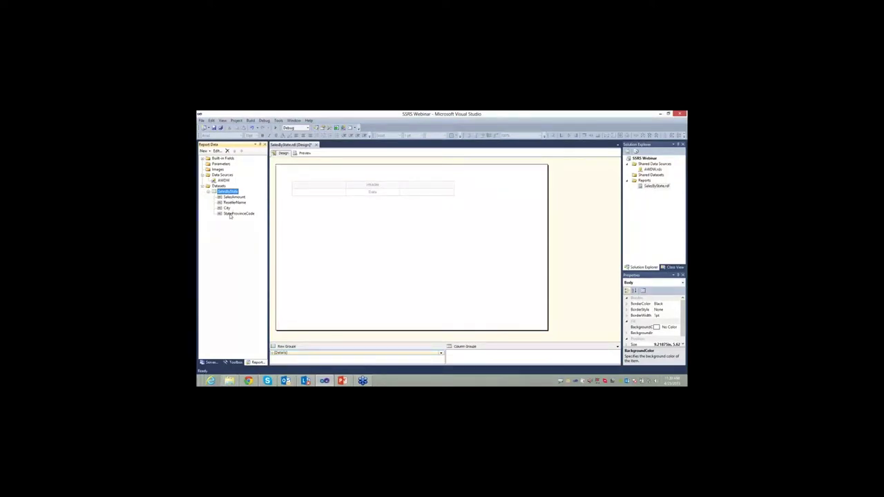
left_click(231, 214)
left_click_drag(234, 214, 300, 354)
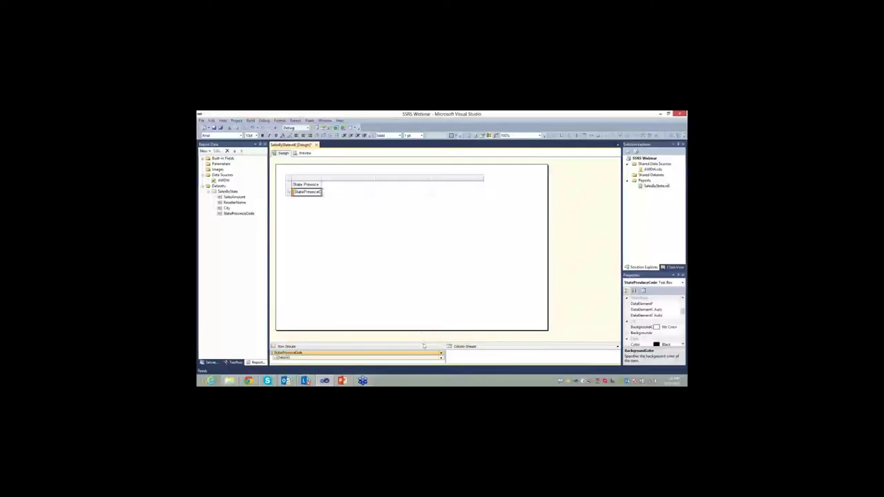
left_click_drag(424, 345, 421, 328)
left_click(384, 339)
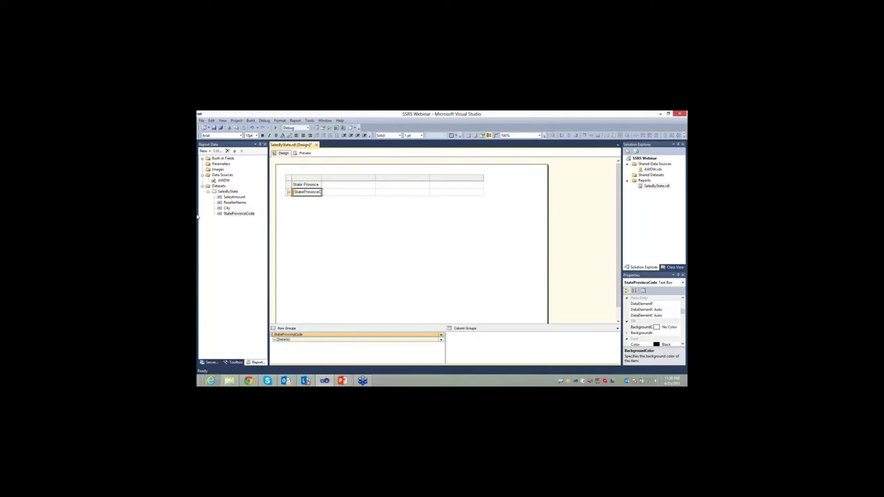
Add City as a row group between the StateProvinceCode group and the details group
left_click(228, 209)
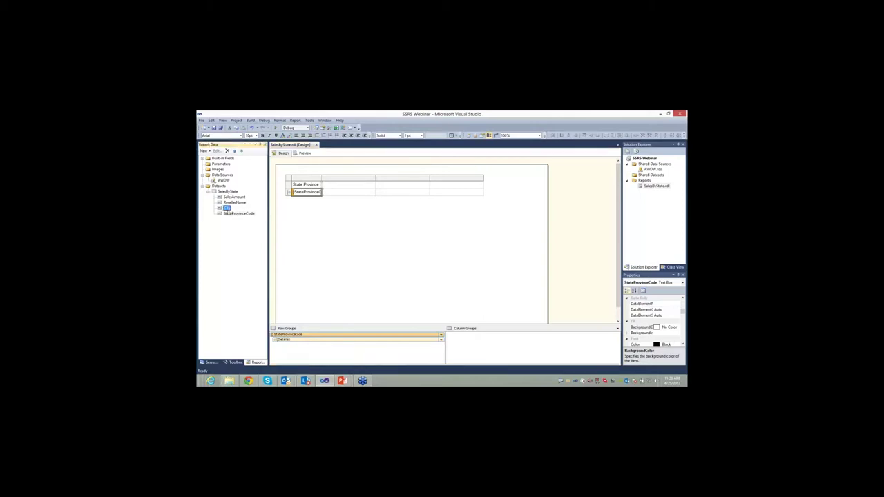
left_click_drag(227, 209, 293, 343)
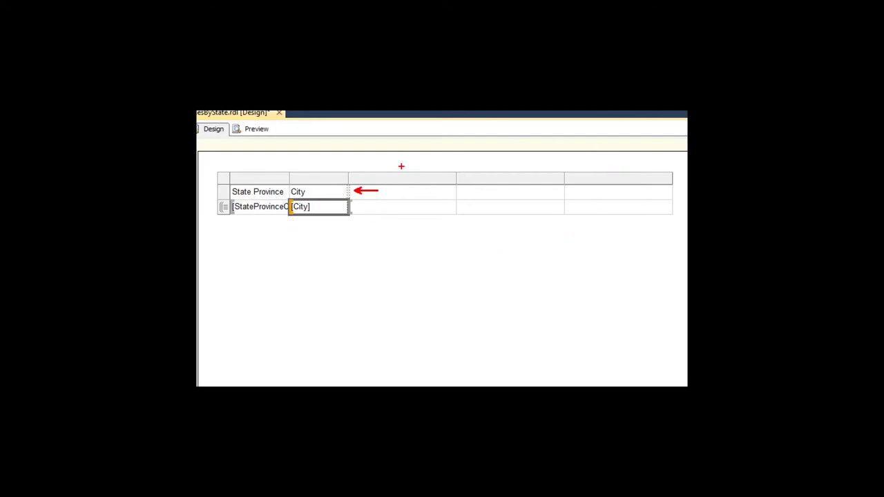
left_click(365, 315)
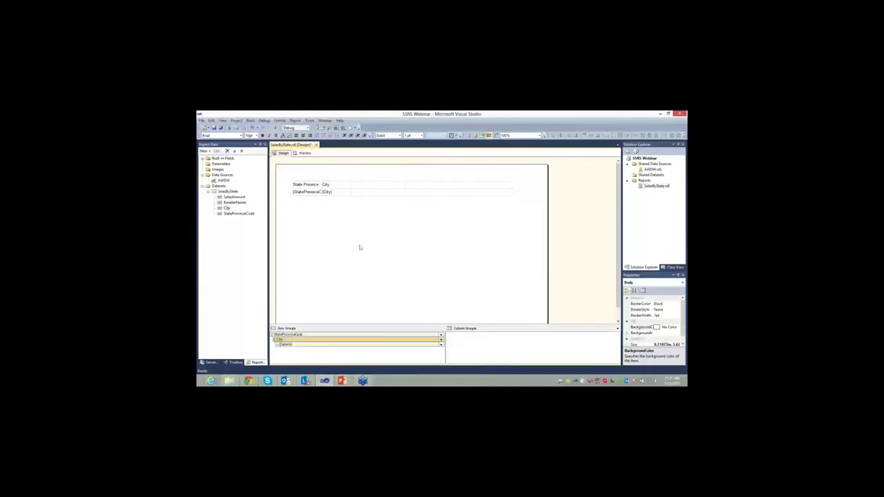
Add ResellerName as a row group between City and the details group, and place SalesAmount in the first empty column
left_click(233, 202)
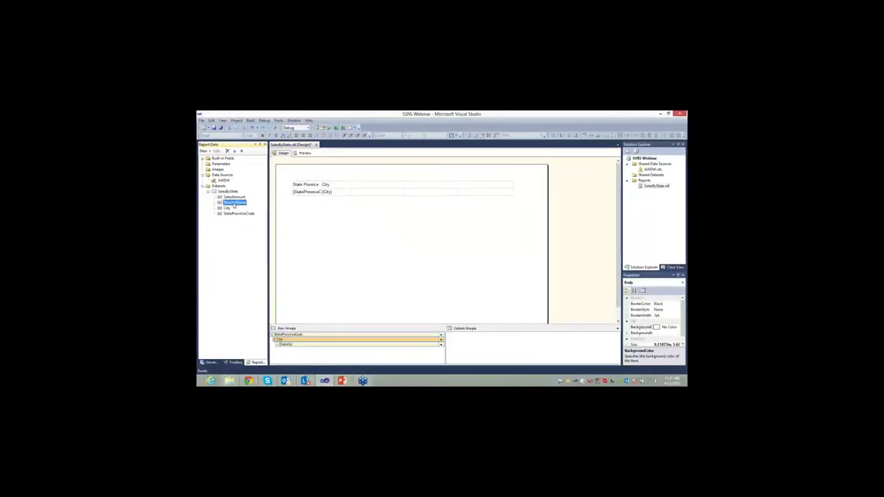
left_click_drag(234, 205, 309, 349)
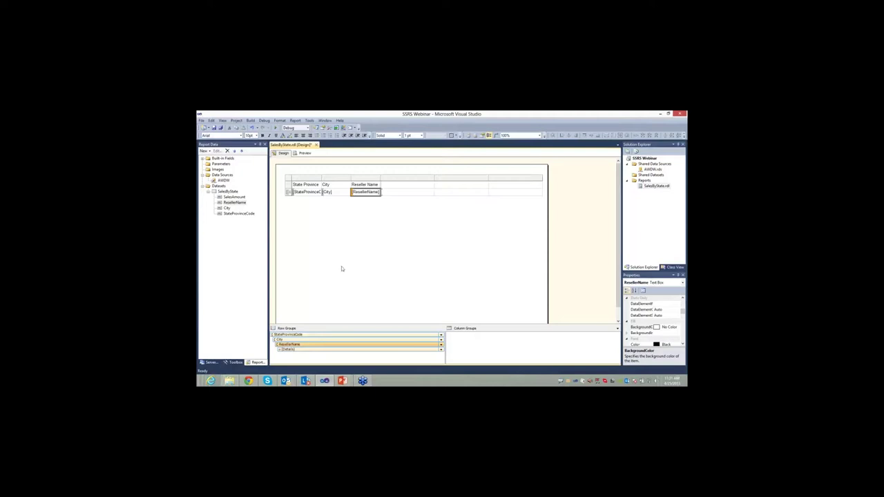
left_click(233, 197)
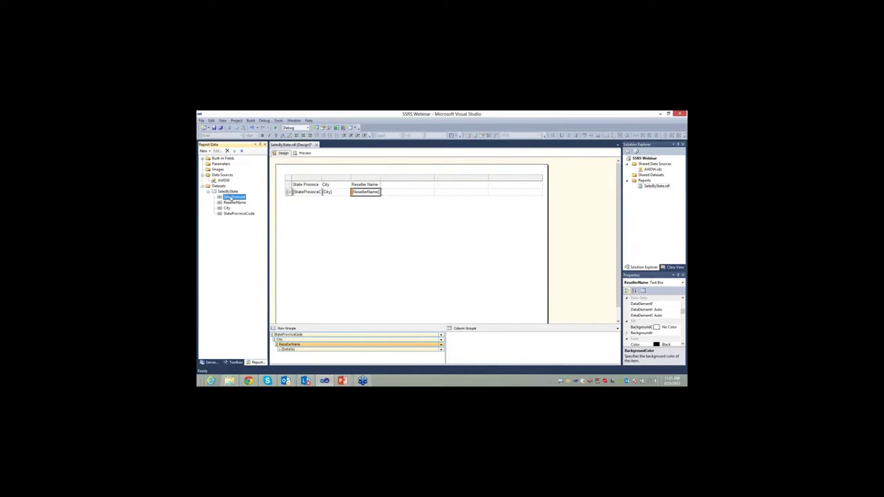
left_click_drag(244, 205, 407, 189)
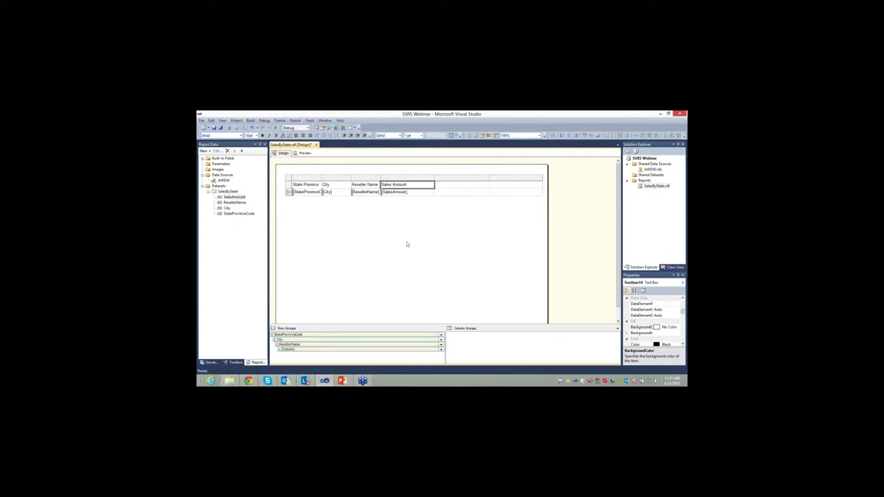
left_click(434, 243)
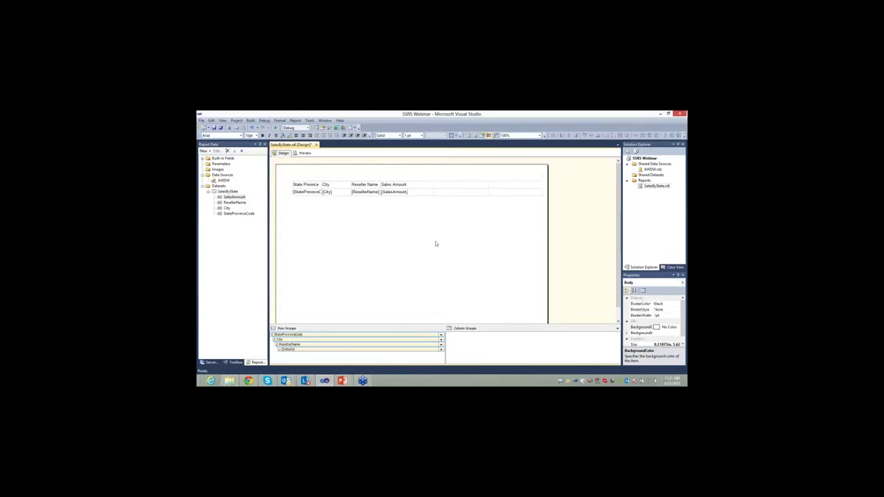
left_click(460, 191)
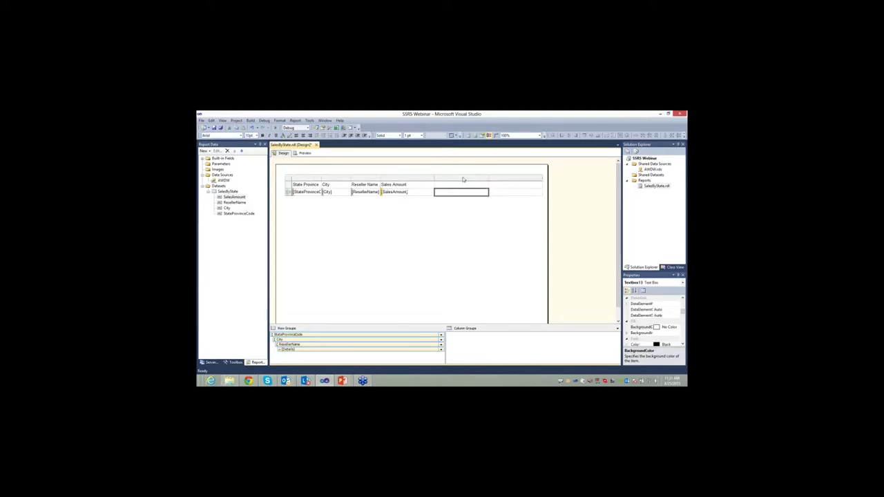
right_click(463, 180)
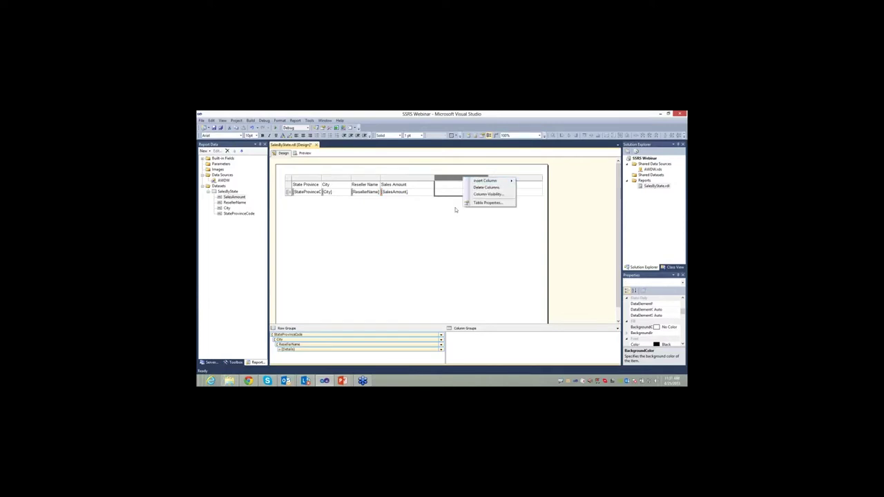
left_click(455, 209)
left_click(462, 183)
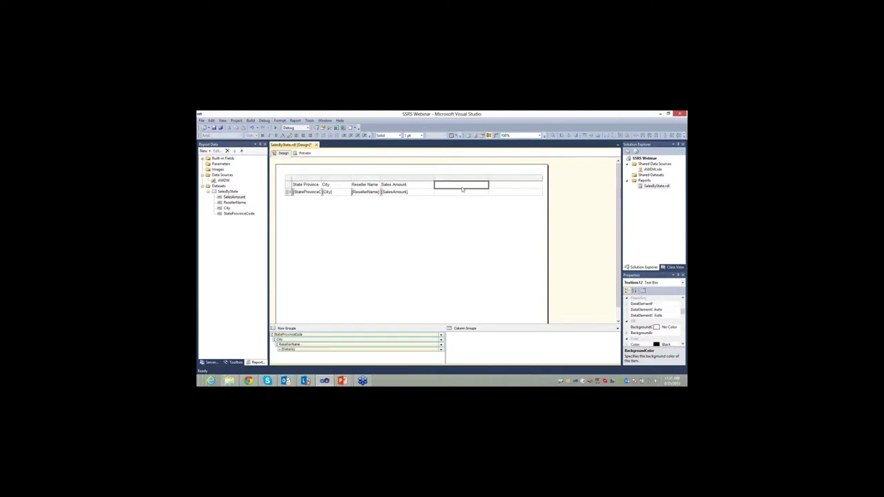
left_click(462, 178)
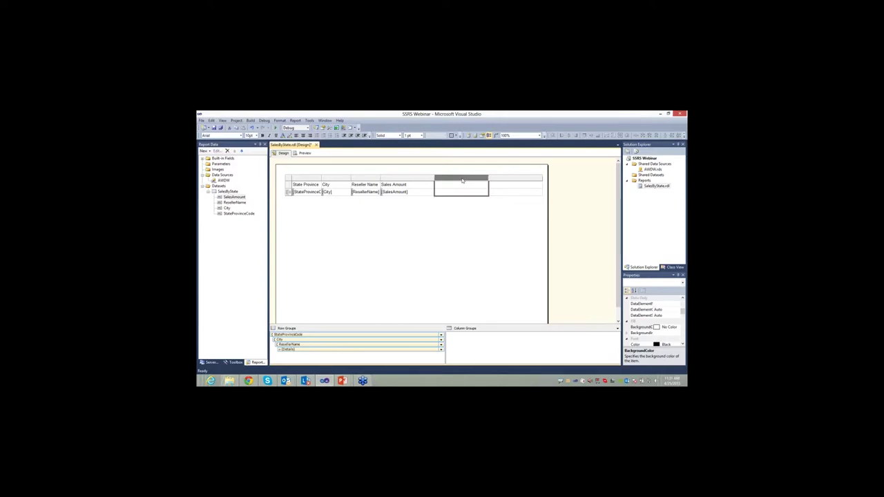
left_click(442, 227)
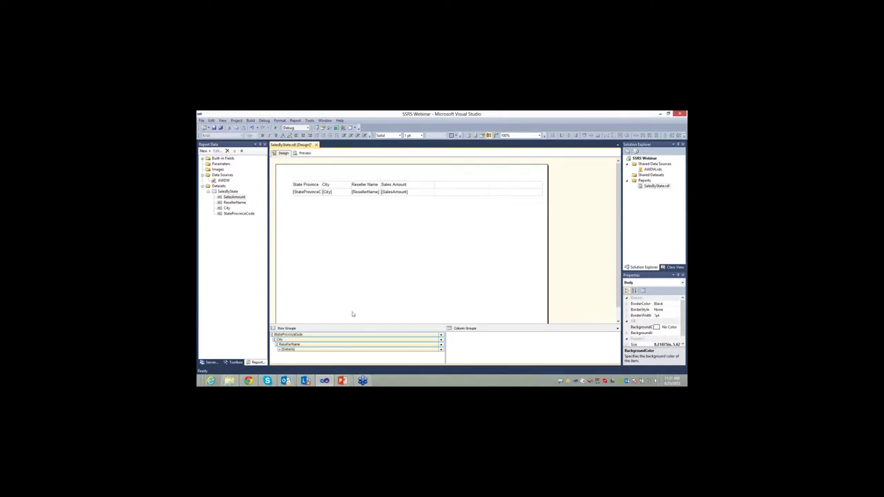
Delete the details row group with the option to delete the group only, keeping its rows and columns
right_click(307, 351)
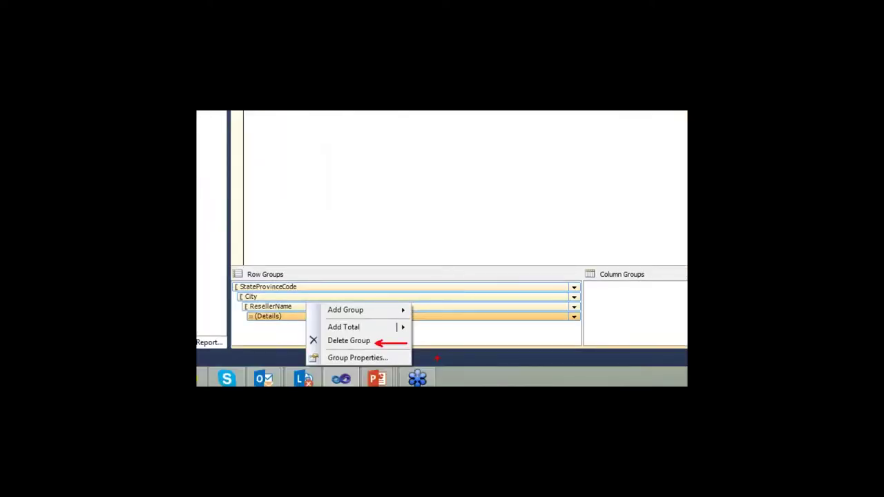
right_click(308, 318)
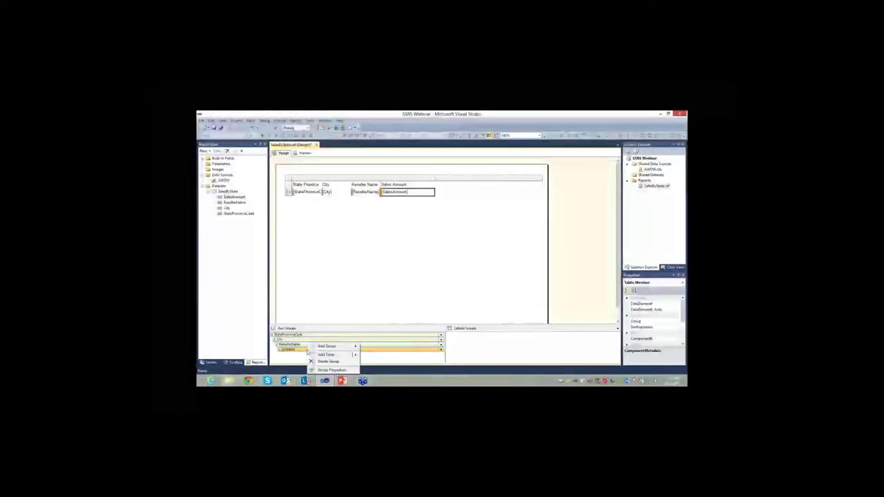
left_click(327, 362)
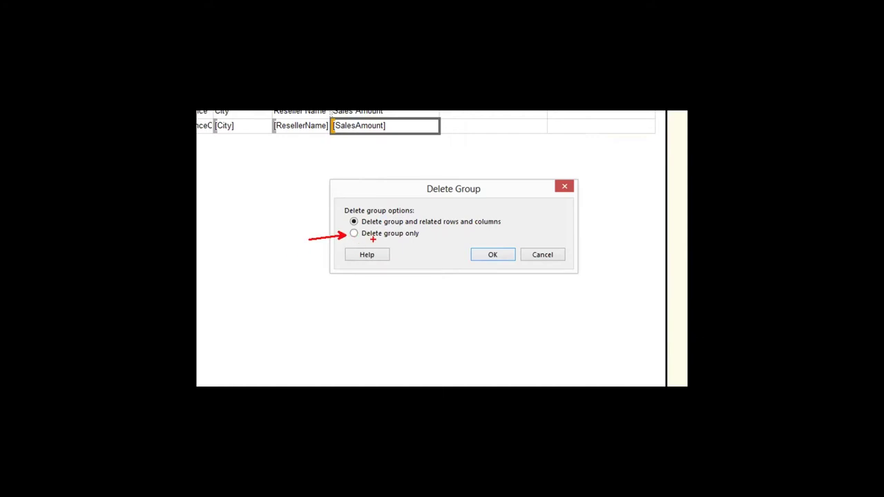
left_click(355, 234)
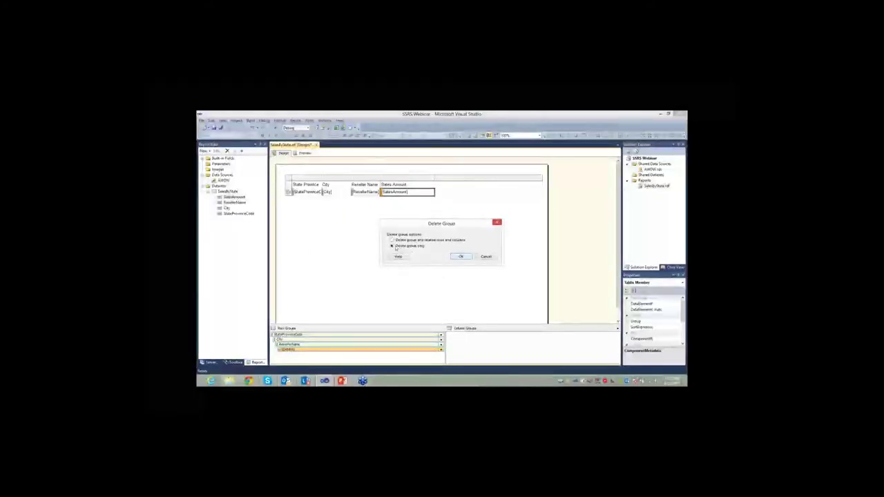
left_click(462, 256)
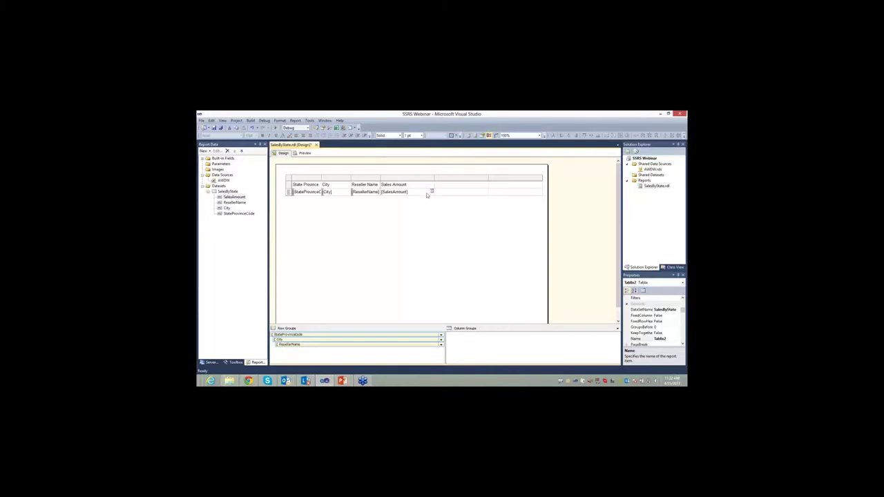
Reassign the SalesAmount field to the sales data cell so that it uses the Sum aggregate
left_click_drag(431, 195, 430, 210)
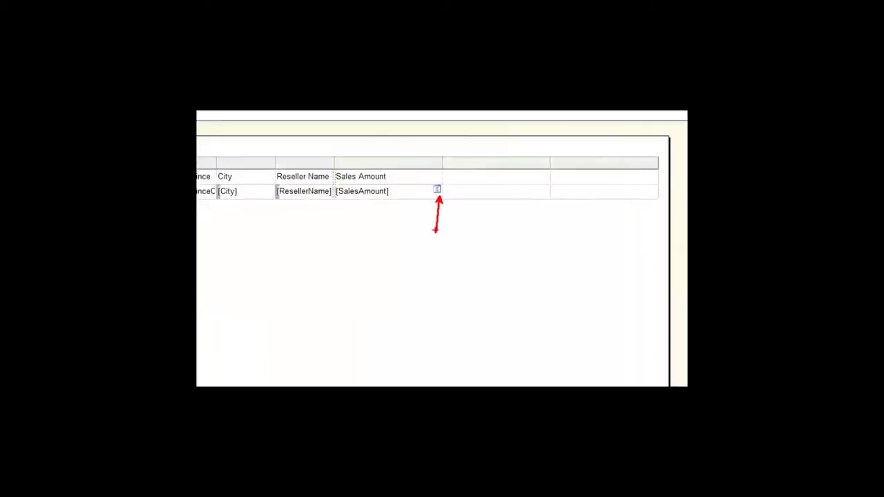
left_click(437, 189)
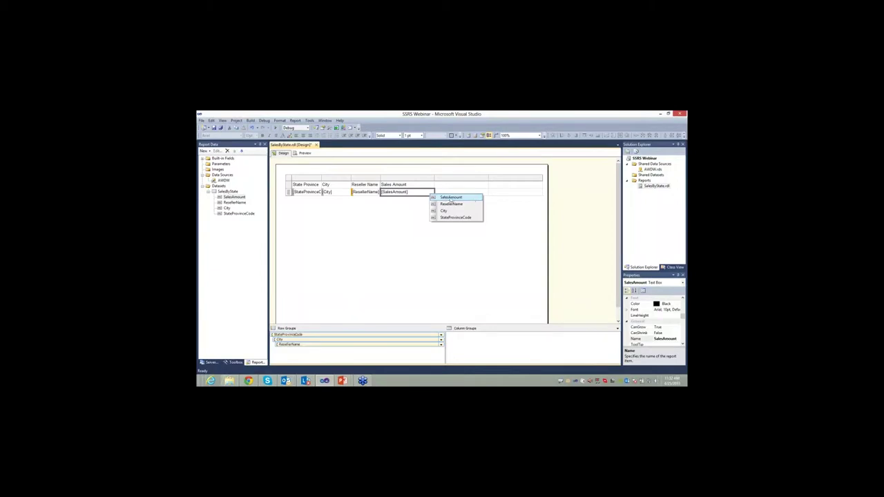
left_click(451, 197)
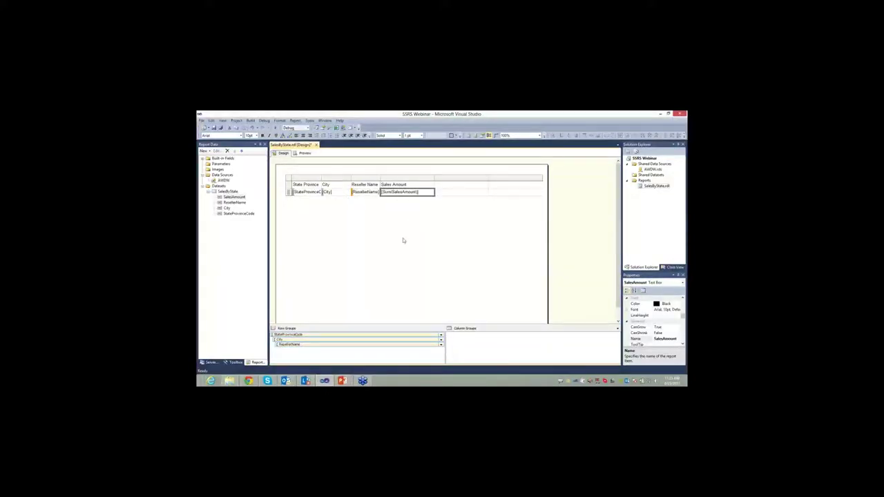
right_click(475, 178)
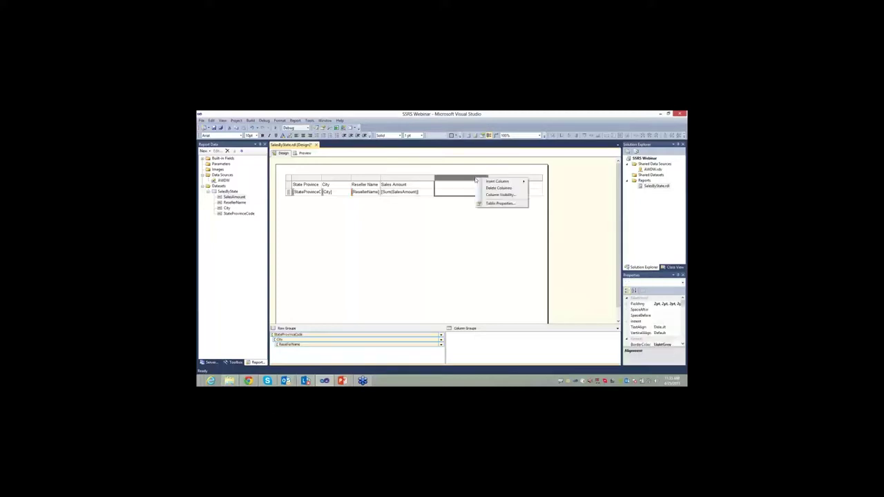
left_click(454, 235)
left_click(472, 185)
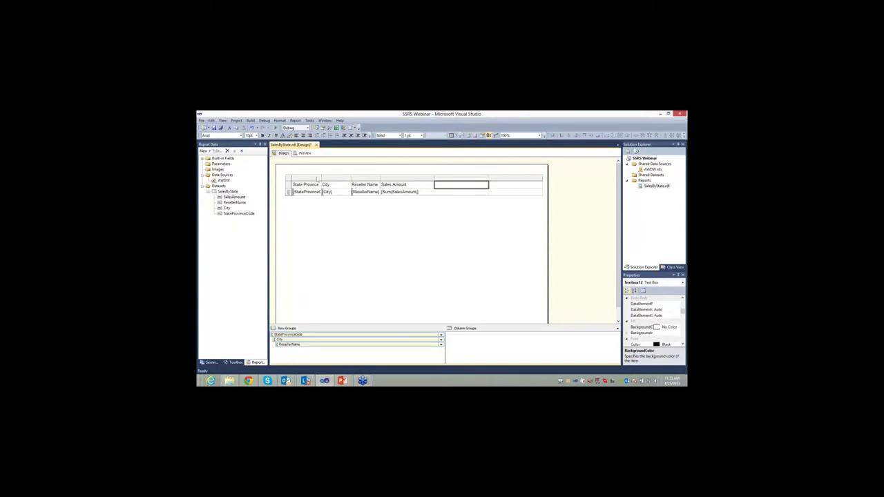
left_click(491, 209)
left_click(483, 192)
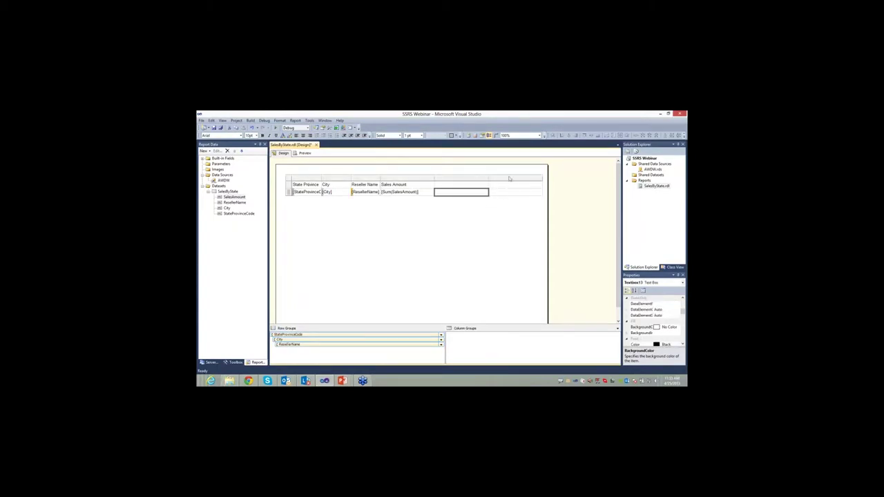
Delete the two empty columns beside the Sales Amount column
right_click(465, 181)
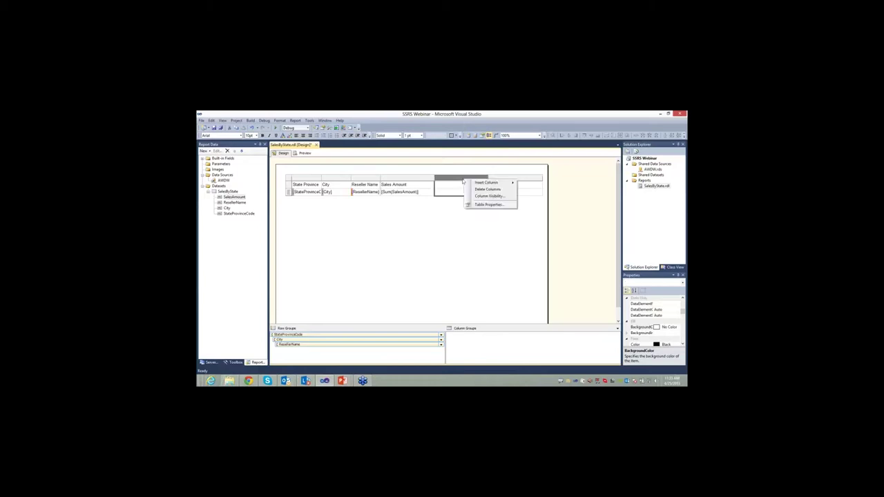
left_click(473, 191)
right_click(459, 179)
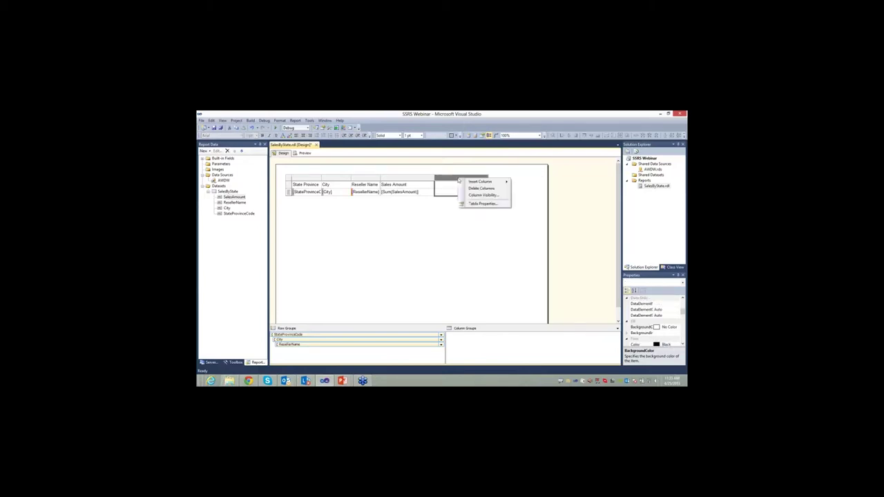
left_click(472, 187)
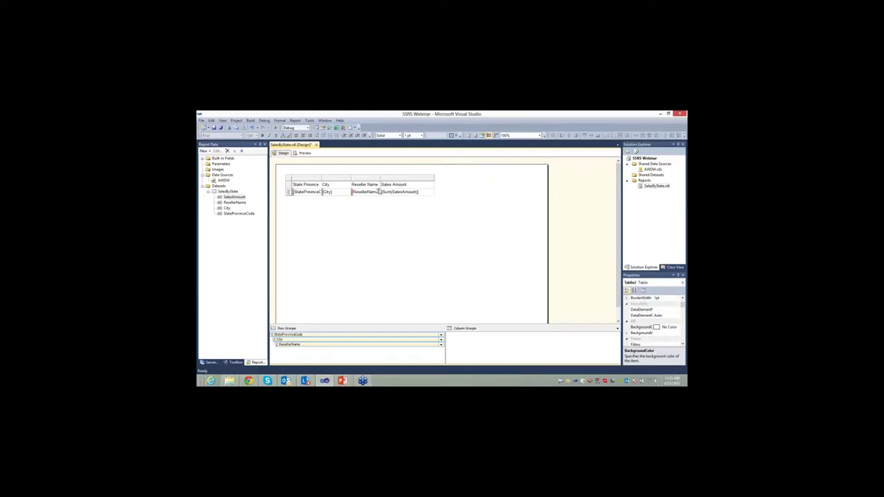
Widen the state, city and reseller columns to fit their contents and shorten the State Province Code header to State
left_click_drag(381, 178, 337, 179)
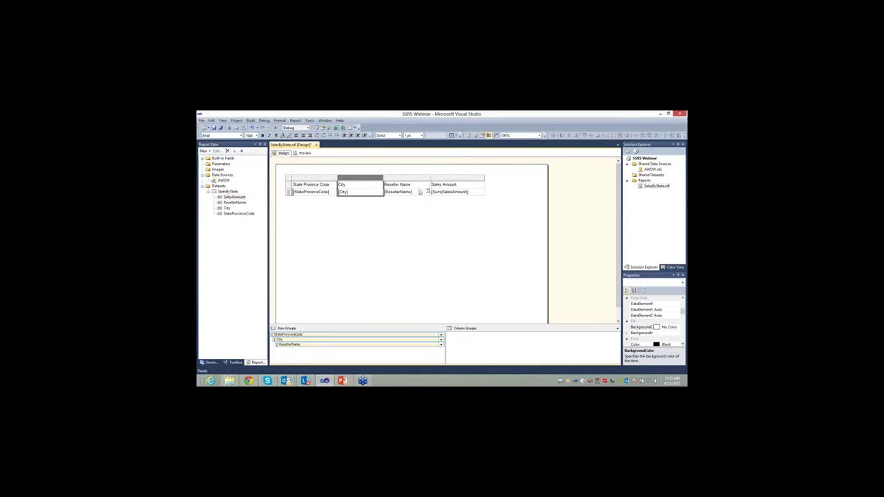
left_click(330, 185)
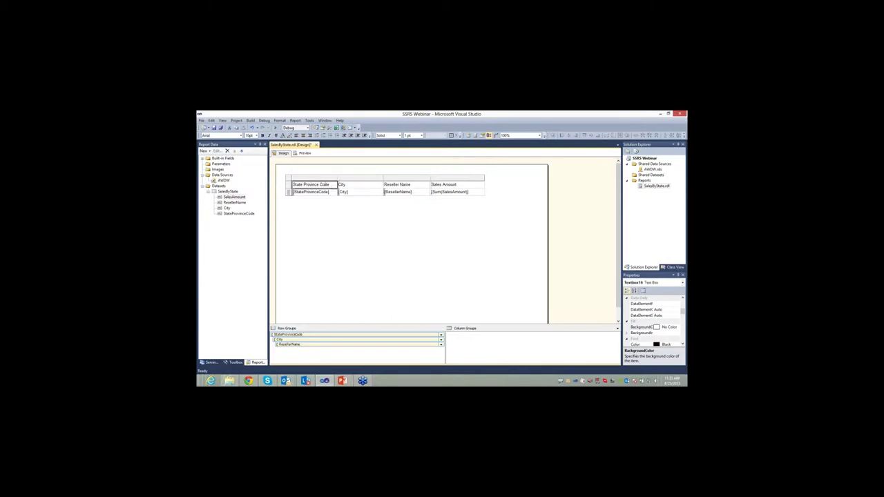
left_click(333, 185)
left_click_drag(333, 184, 304, 184)
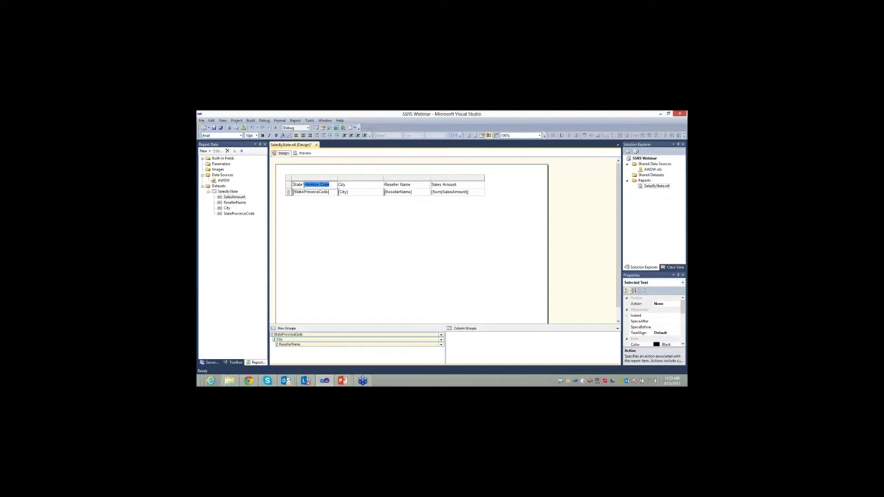
key("BackSpace")
left_click(356, 238)
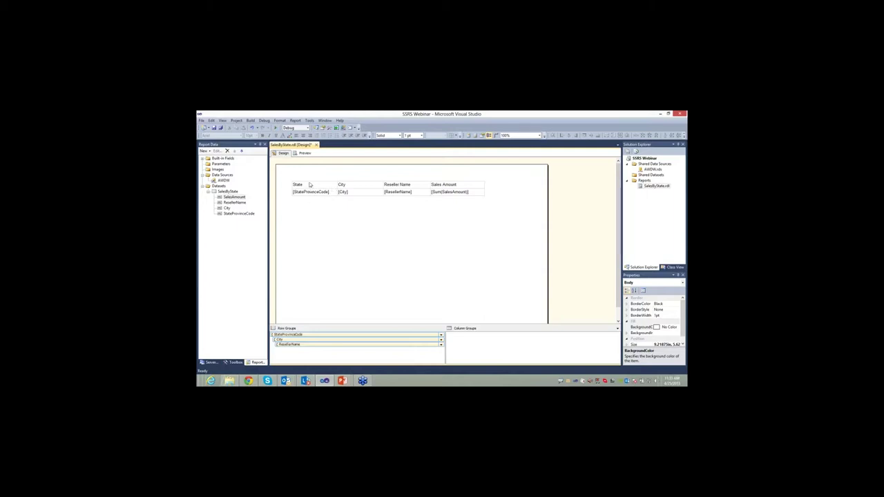
Give the table's whole header row a gold background and make its text bold
left_click(379, 186)
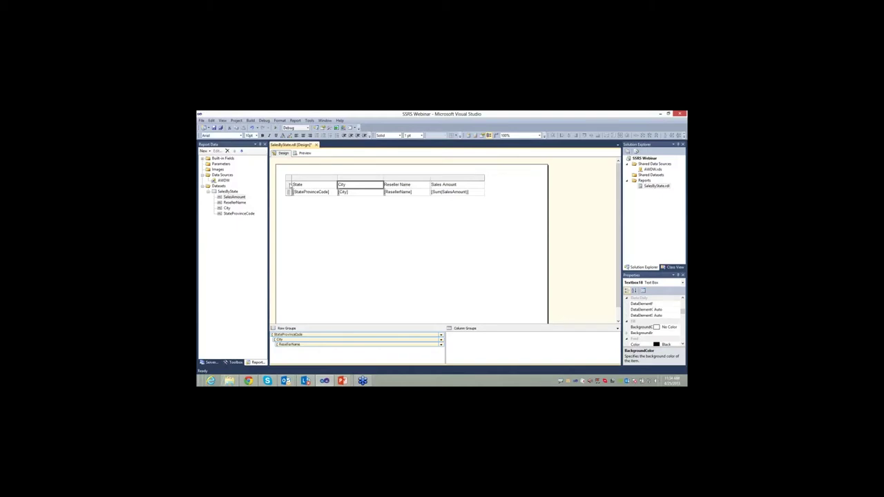
left_click(288, 185)
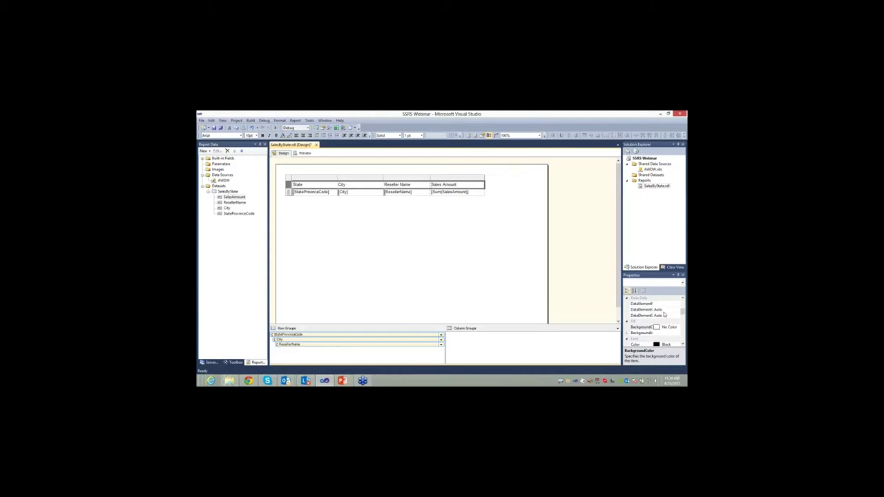
scroll(665, 314, "down", 2)
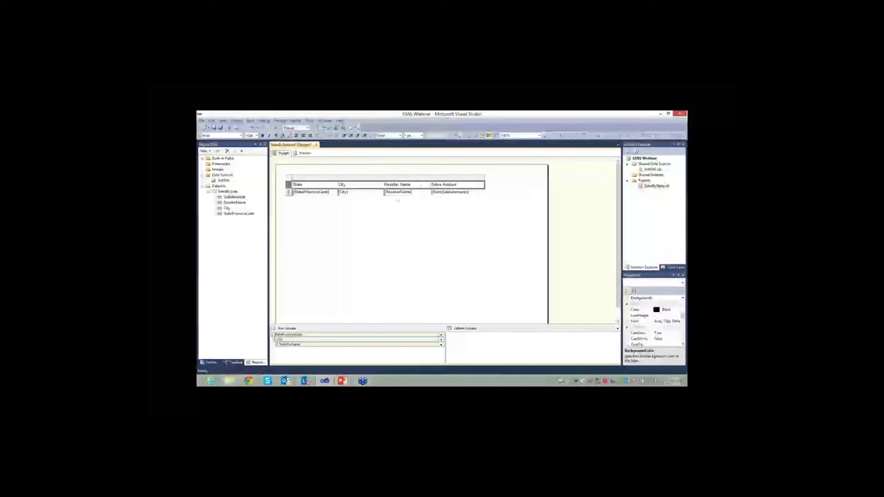
left_click(289, 136)
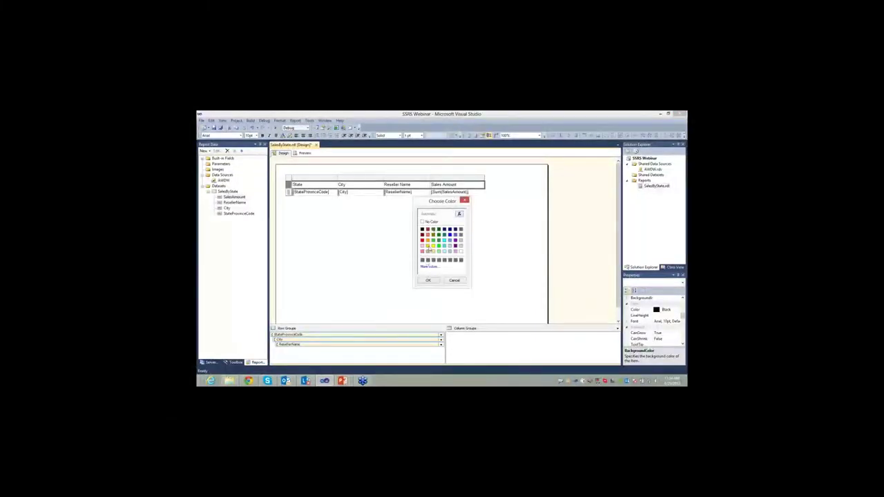
left_click(427, 246)
left_click(428, 280)
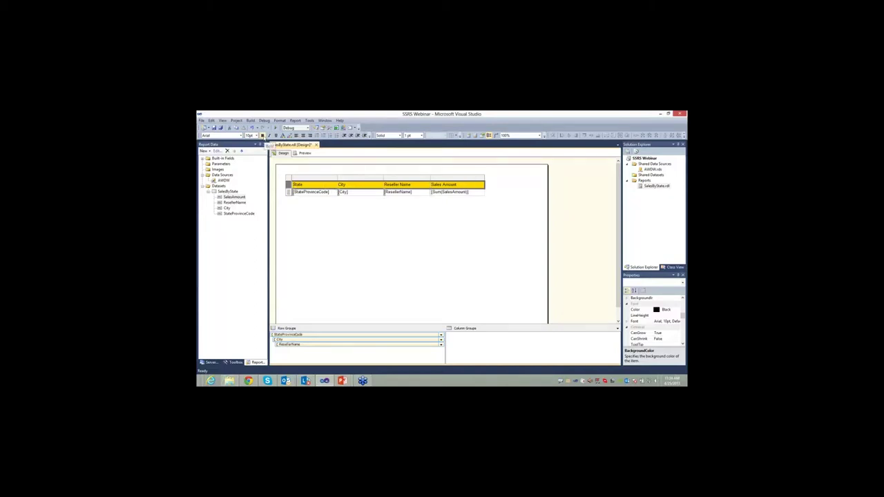
left_click(262, 136)
left_click(485, 241)
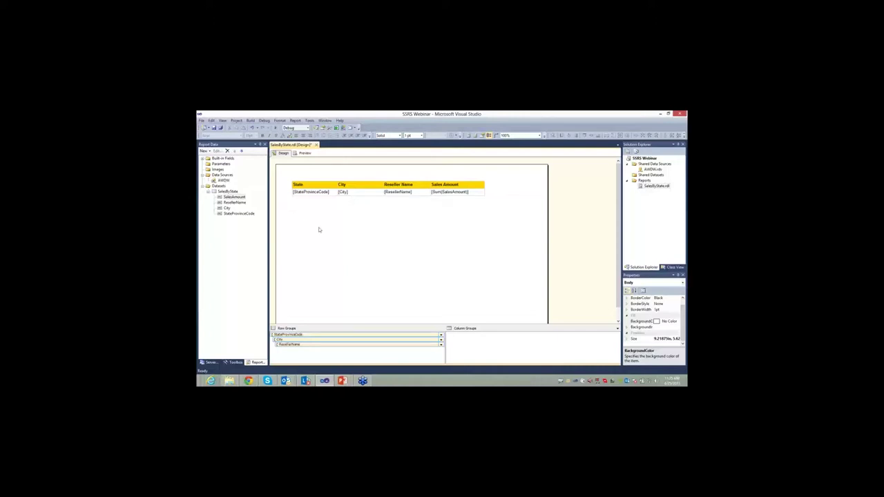
Preview the report to check the state, city and reseller grouping with its sales amounts
left_click(305, 152)
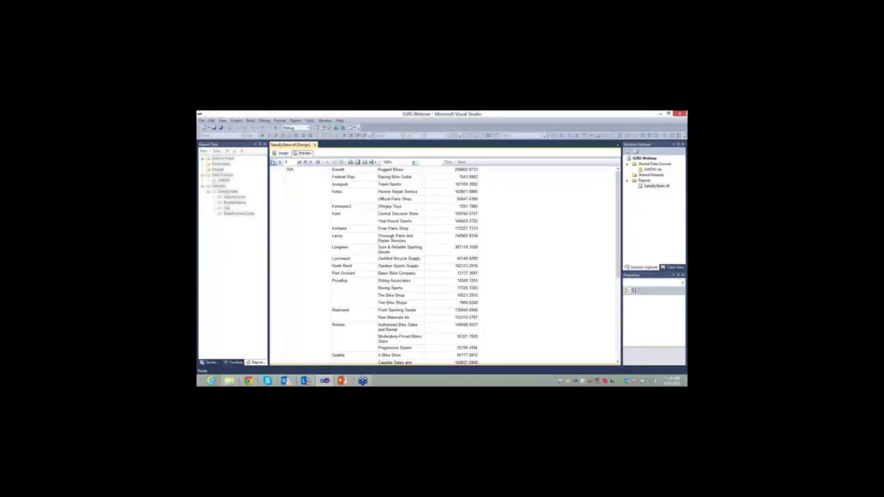
Go back to the first page of the previewed report and return to its design view
left_click(273, 161)
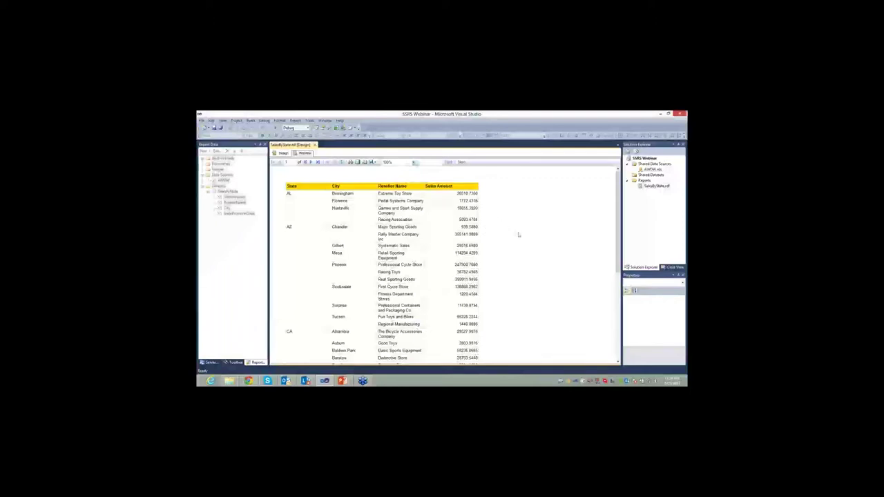
left_click(282, 153)
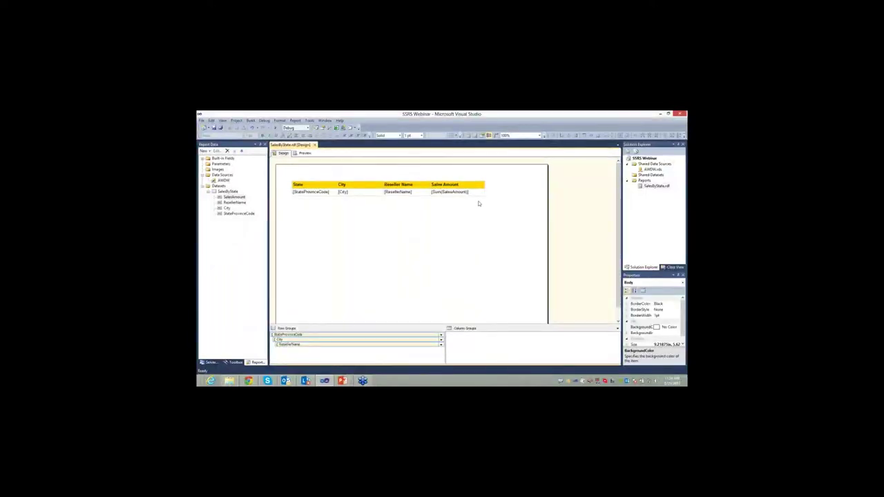
left_click(477, 192)
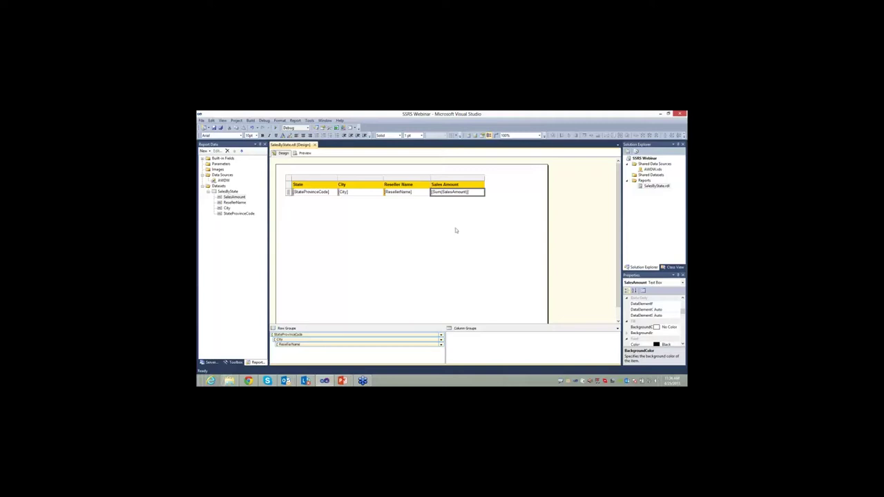
right_click(477, 195)
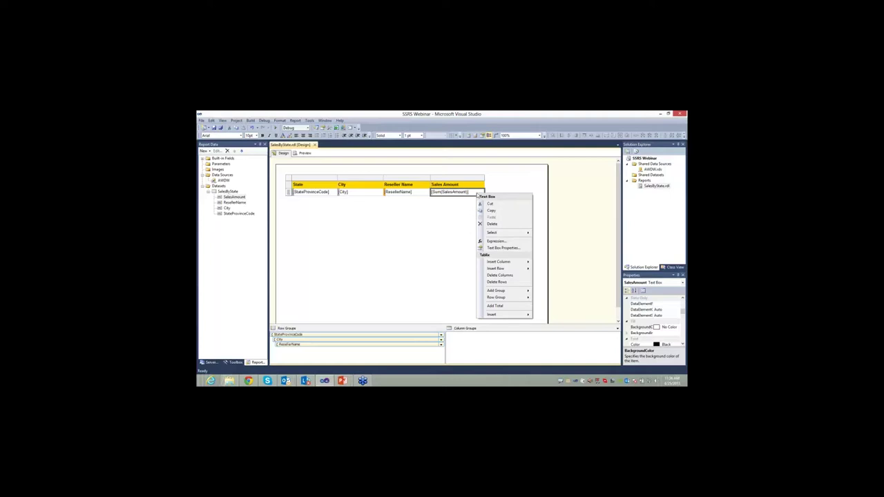
left_click(470, 213)
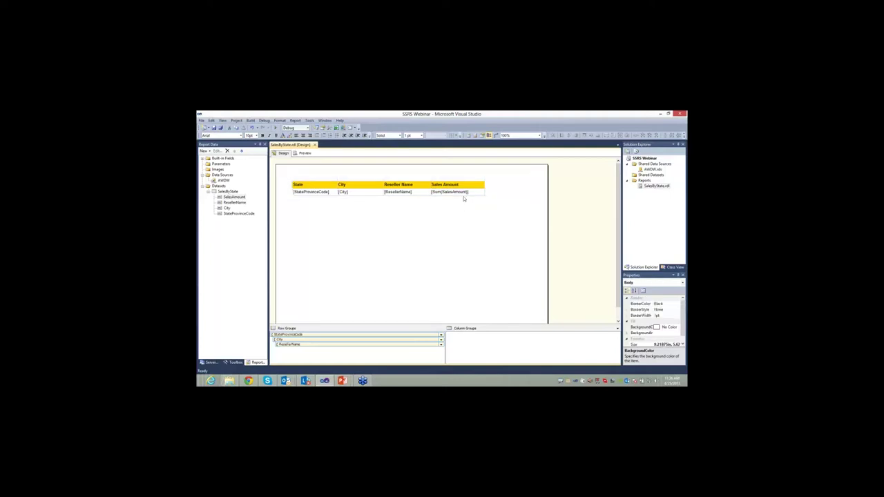
double_click(466, 192)
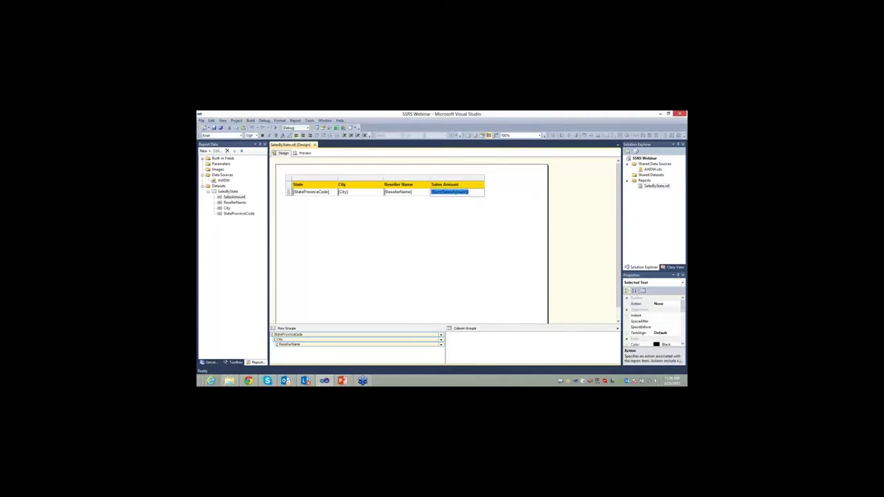
right_click(457, 194)
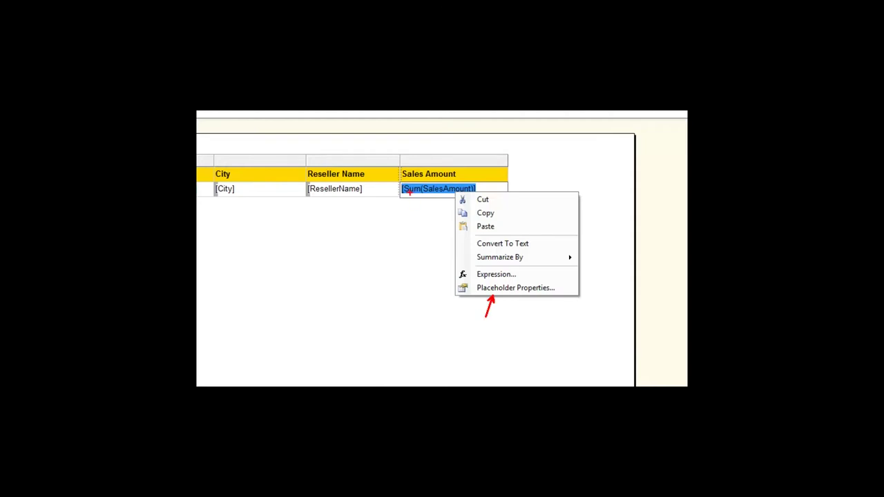
key("Escape")
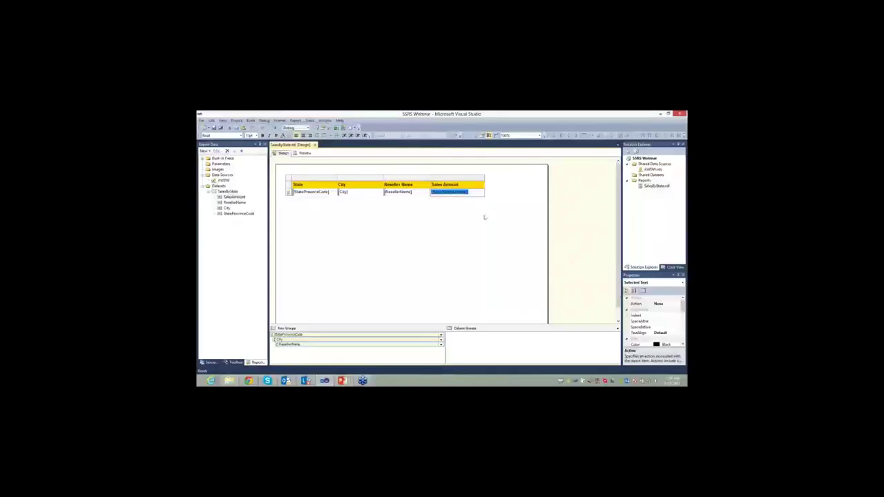
left_click(476, 208)
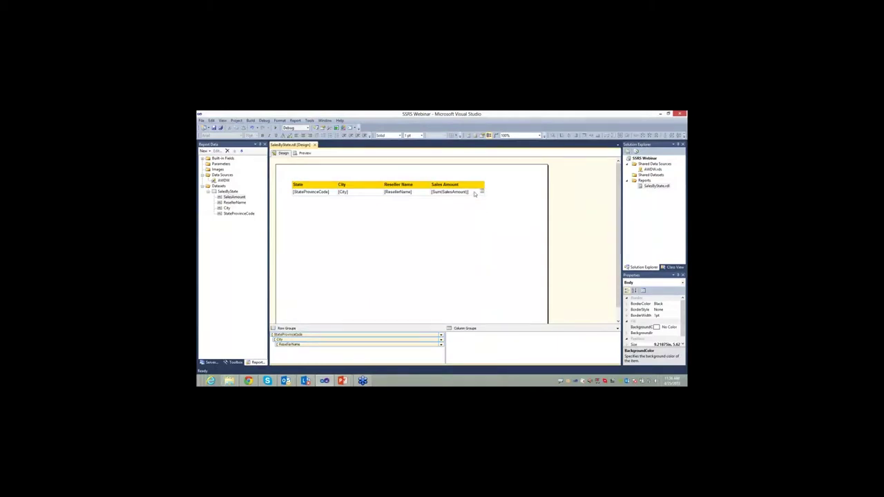
Format the summed Sales Amount text box as currency with a thousands separator and negative numbers shown as -$12,345.00
right_click(475, 194)
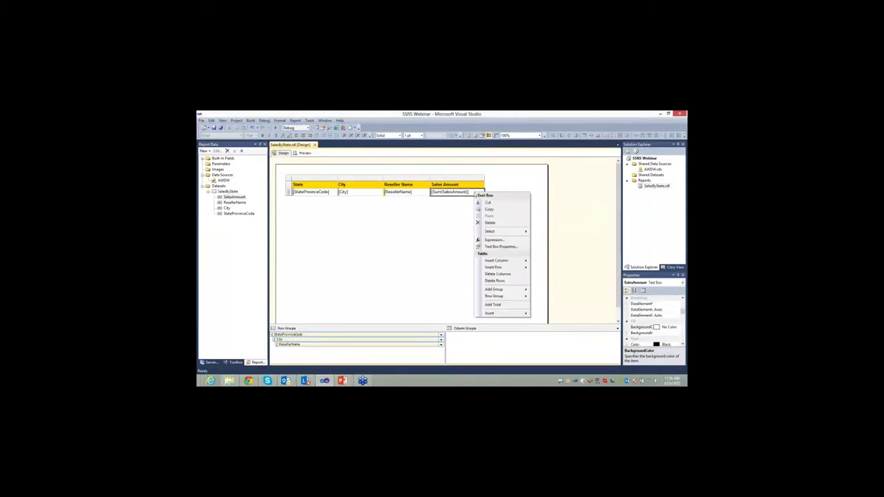
left_click(508, 248)
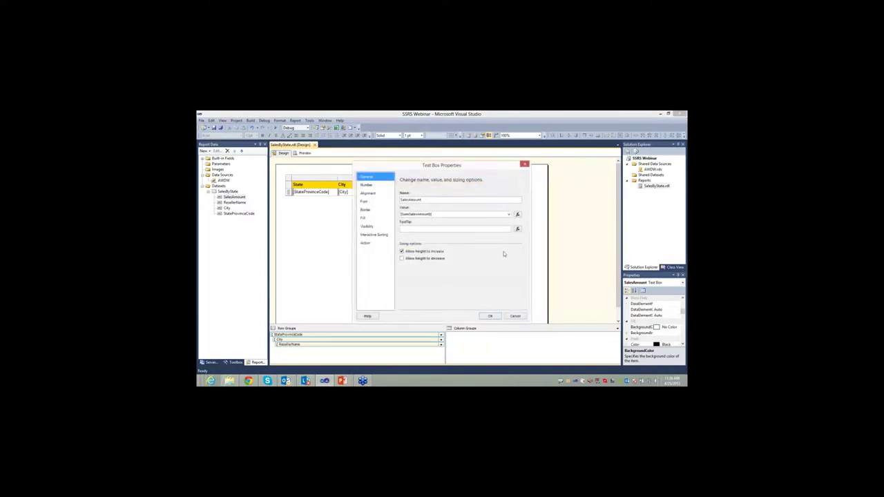
left_click(366, 185)
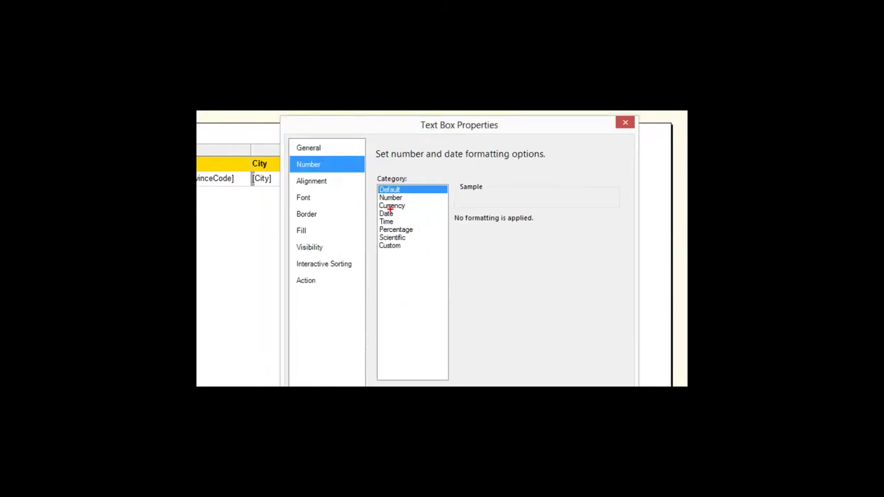
left_click(391, 206)
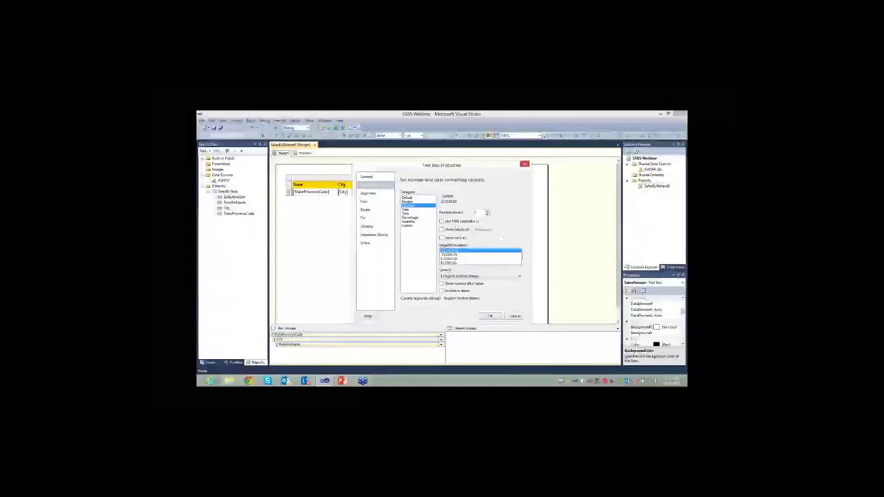
left_click(441, 221)
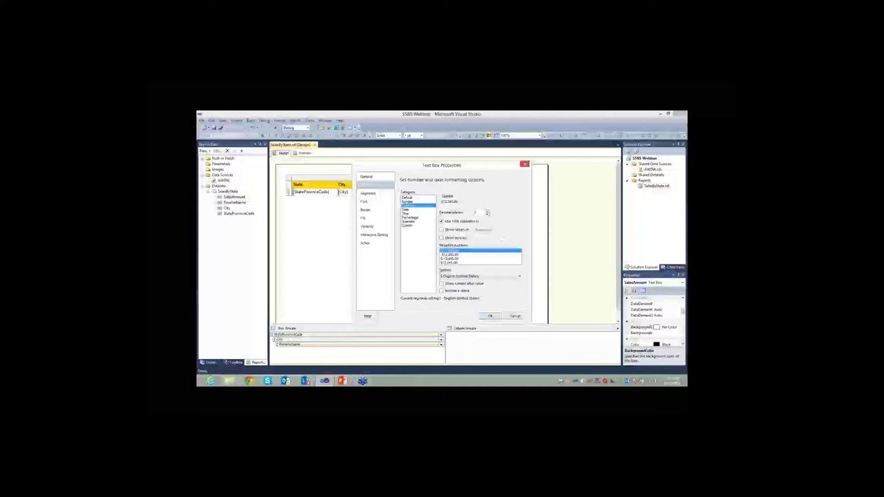
left_click(445, 255)
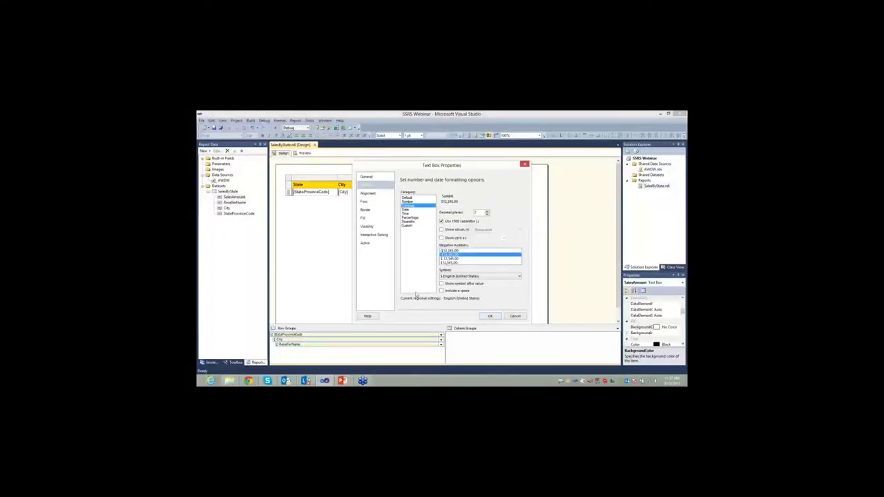
left_click(490, 316)
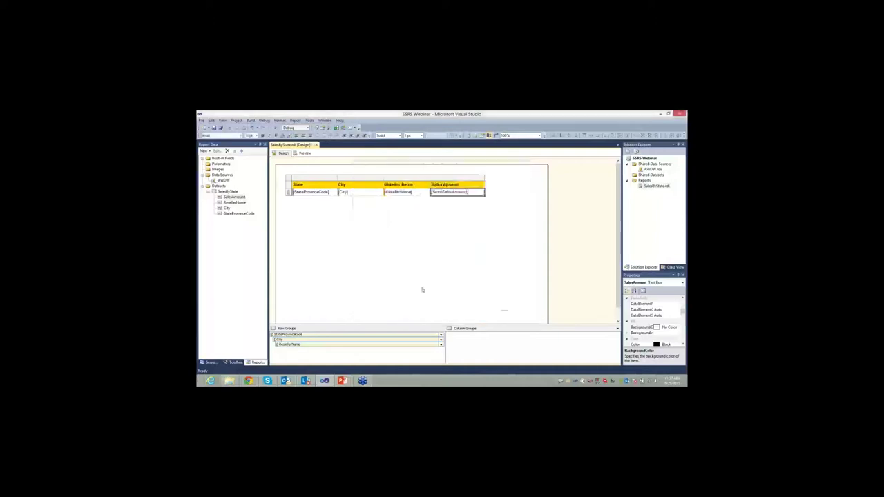
Preview the report to check the currency formatting of the sales amounts, and return to the design view
left_click(305, 152)
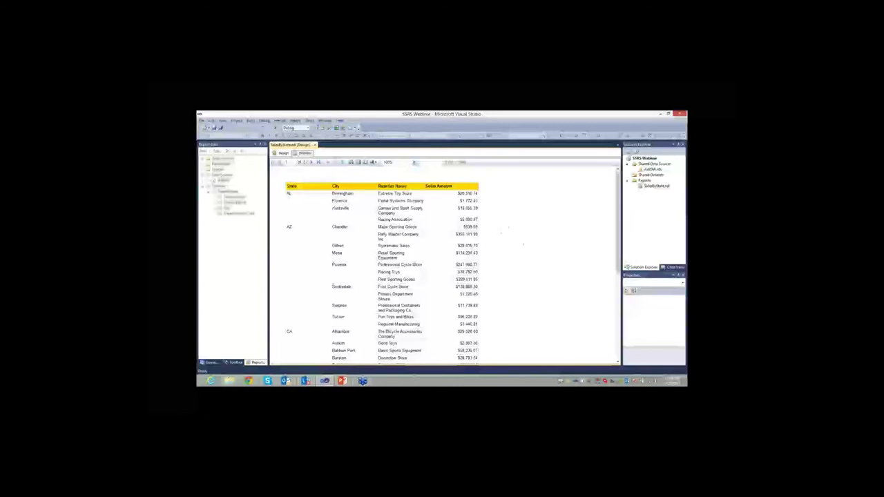
left_click(282, 152)
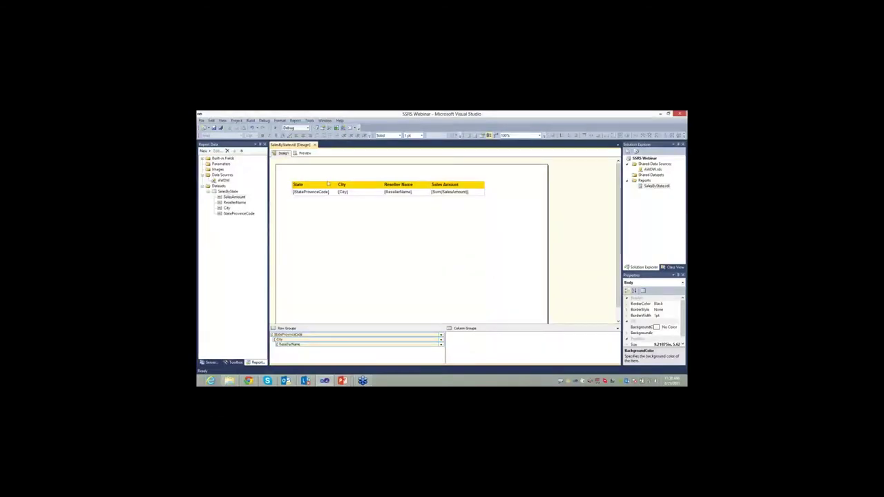
left_click(304, 153)
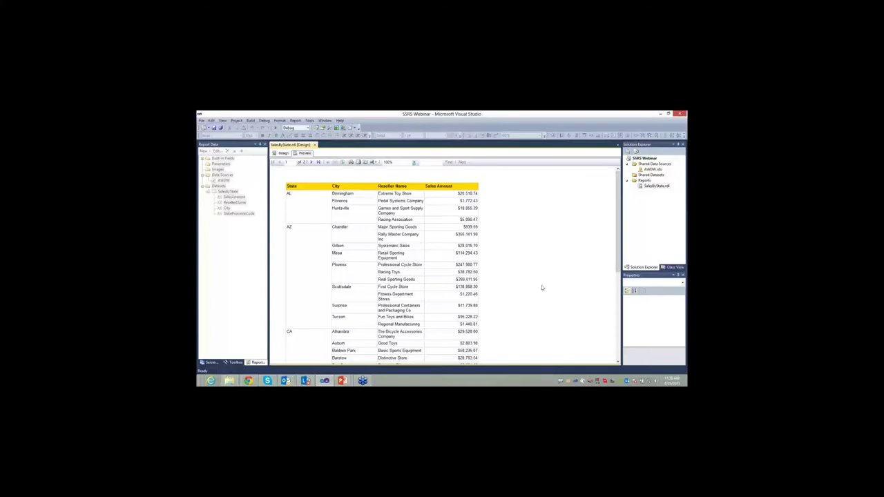
scroll(542, 288, "down", 5)
scroll(542, 288, "up", 5)
left_click(283, 153)
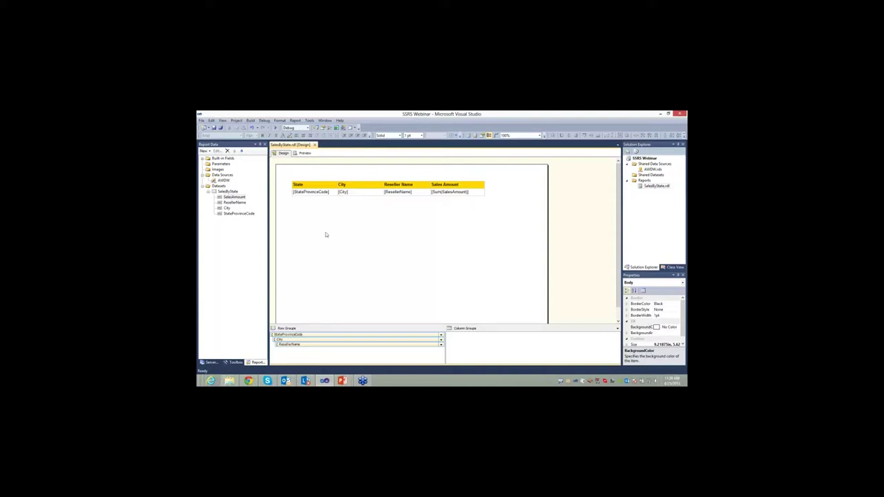
Set the City row group to be hidden initially, with its display toggled by the StateProvinceCode report item
left_click(275, 334)
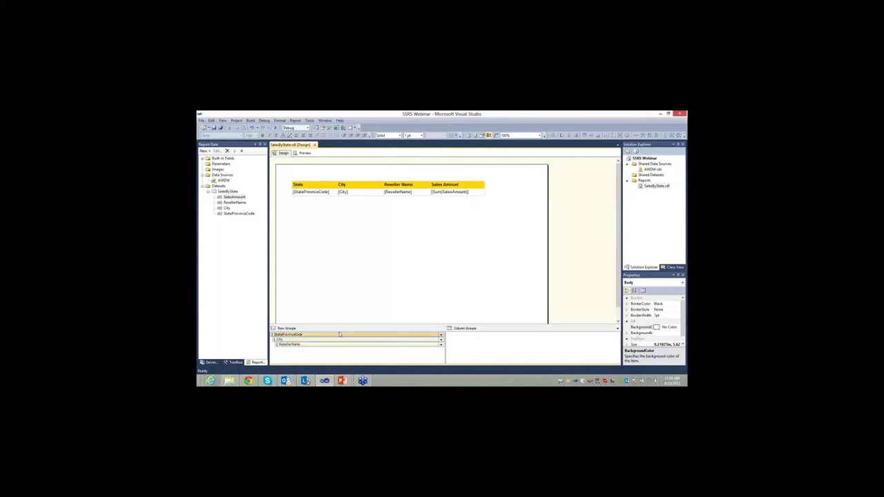
left_click(311, 344)
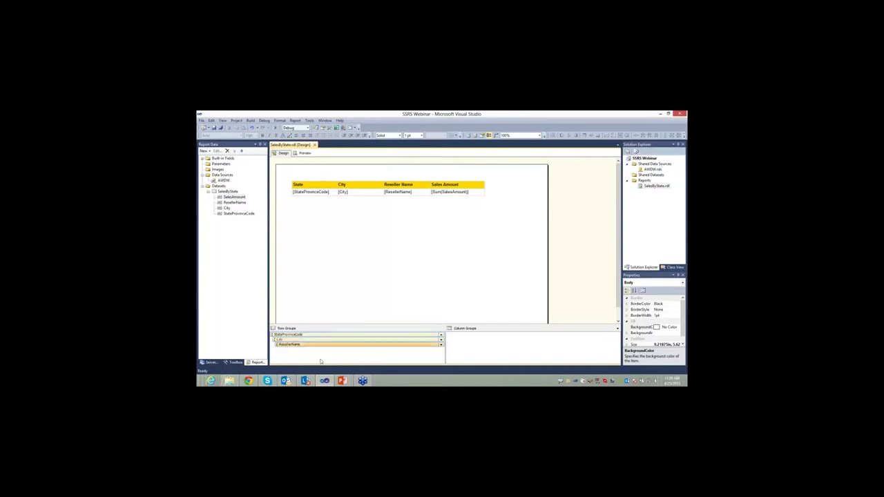
left_click(296, 339)
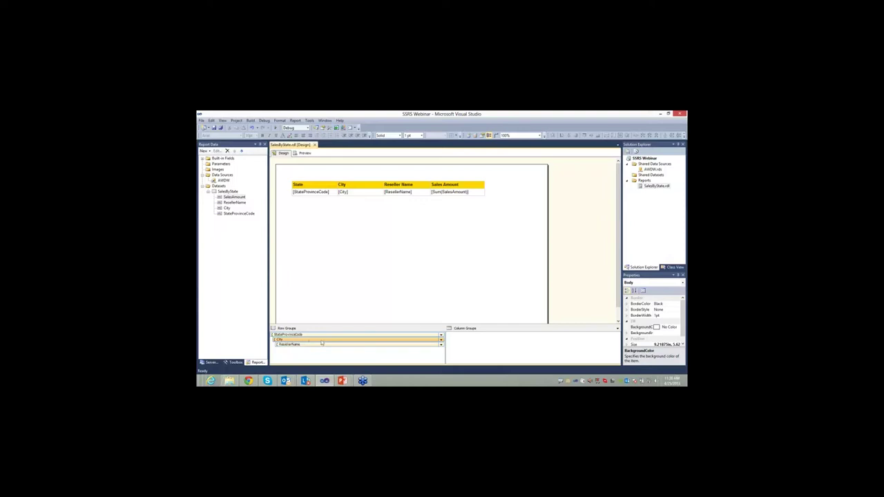
right_click(319, 340)
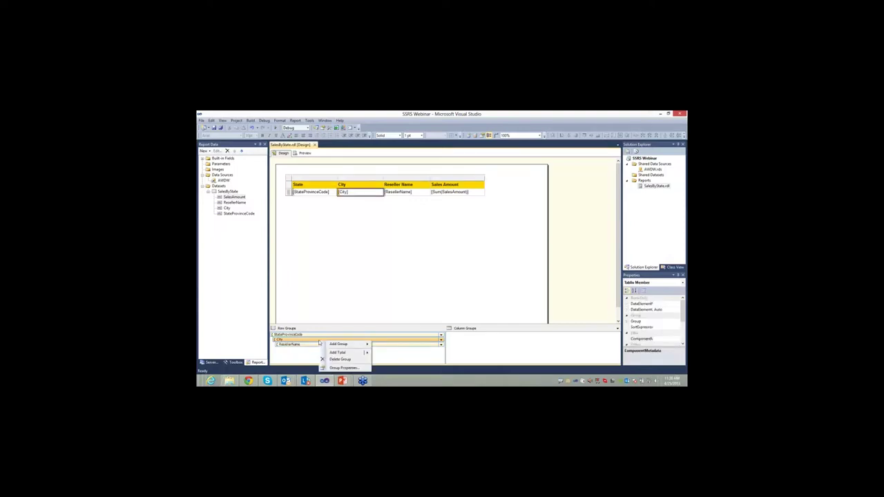
mouse_move(335, 346)
left_click(339, 368)
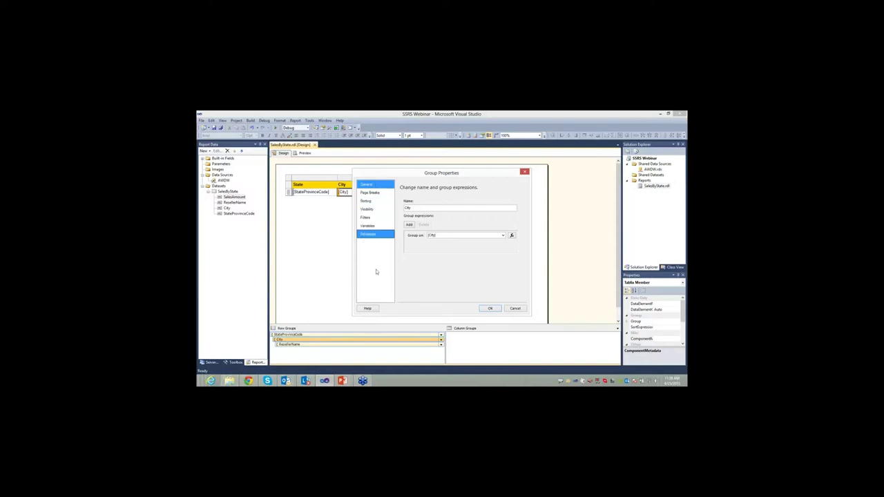
left_click(365, 211)
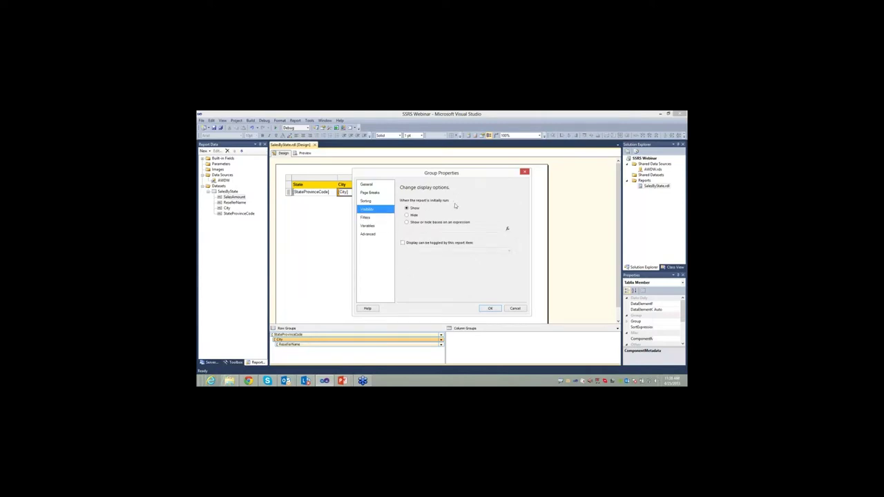
left_click(407, 216)
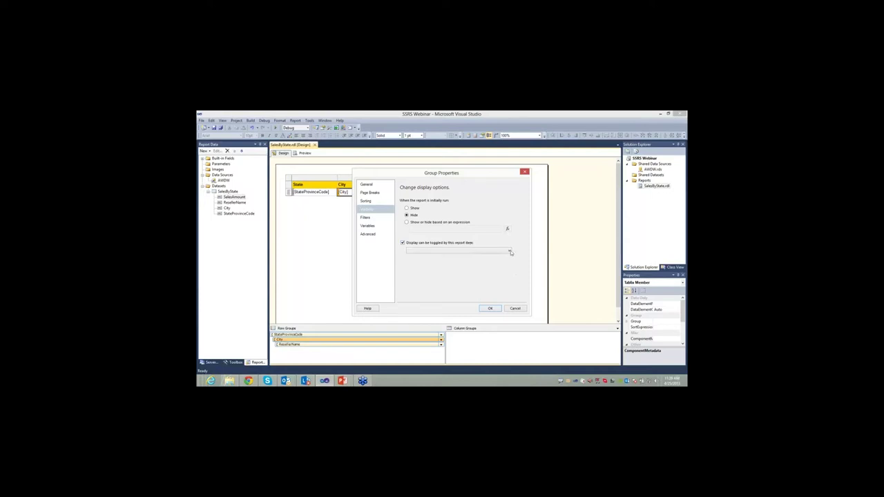
left_click(508, 251)
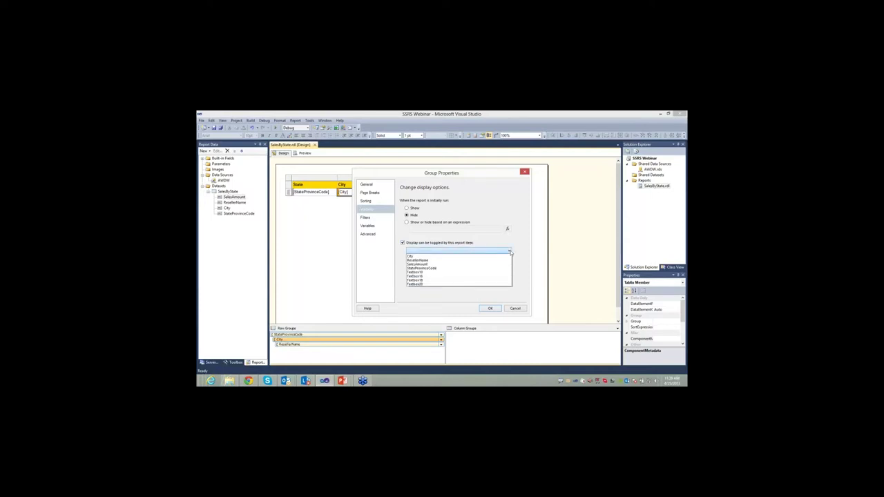
left_click(418, 268)
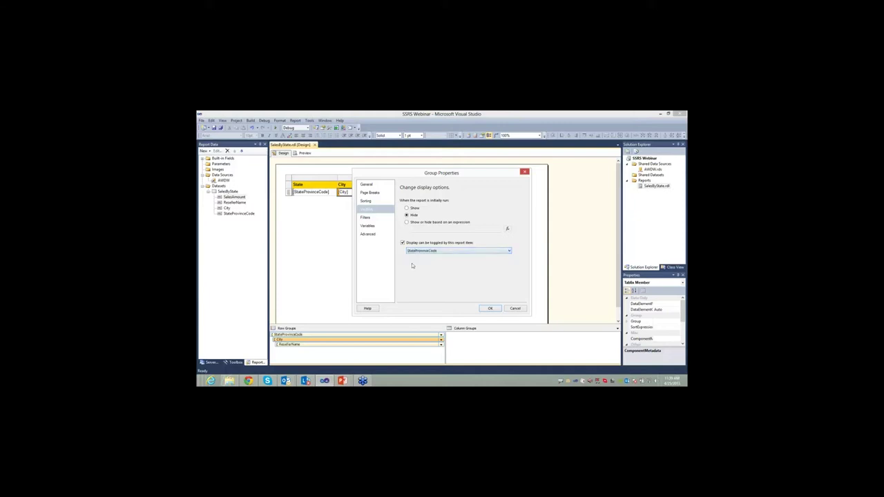
left_click(498, 310)
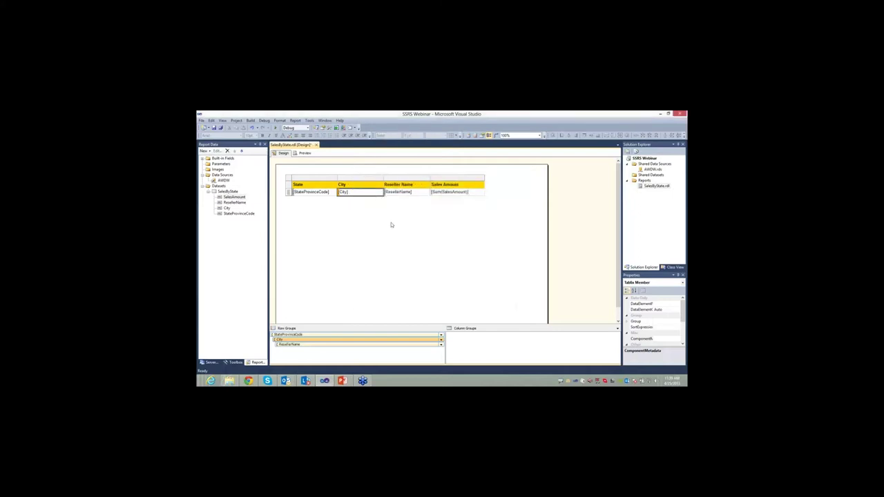
Set the ResellerName row group to be hidden initially, with its display toggled by the City report item
right_click(311, 346)
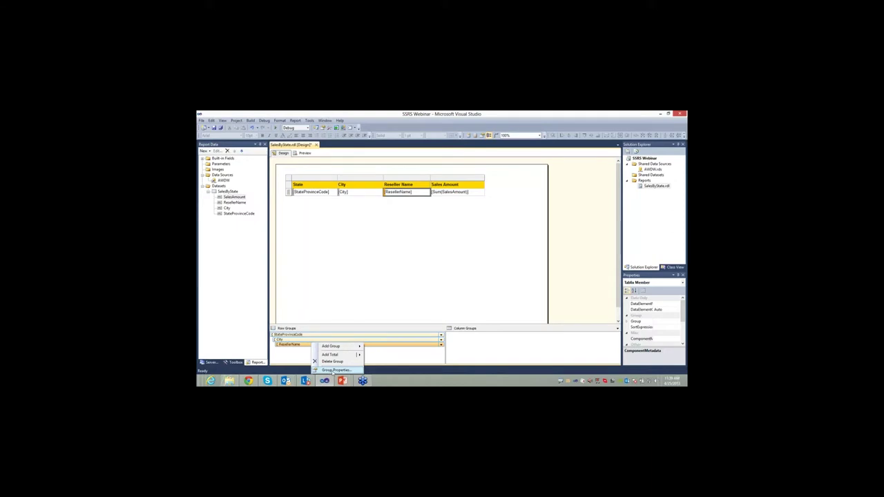
left_click(334, 372)
left_click(377, 210)
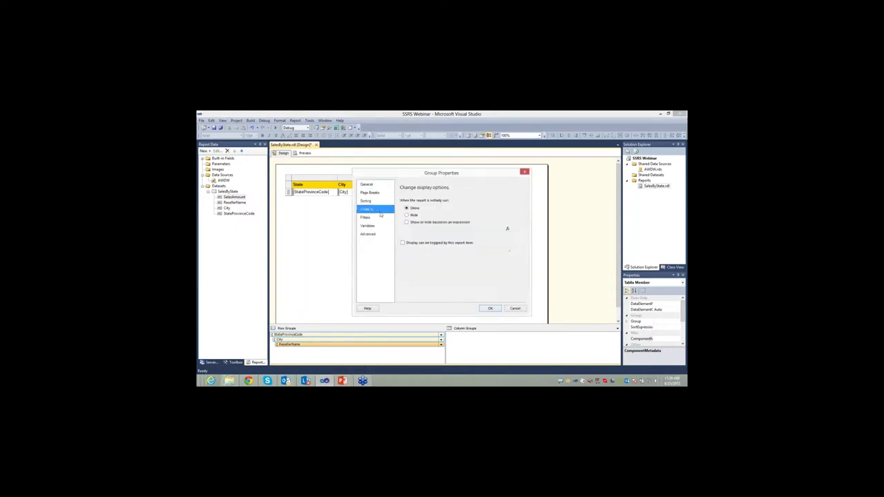
left_click(406, 215)
left_click(403, 242)
left_click(437, 252)
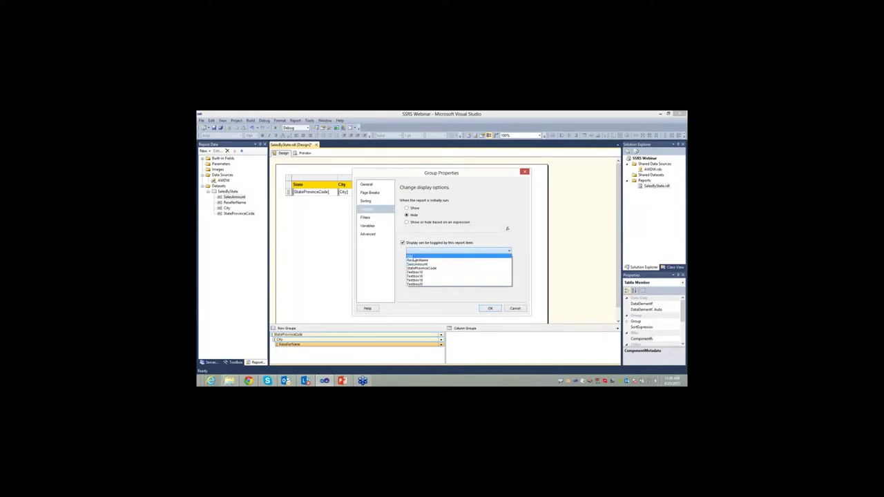
left_click(411, 257)
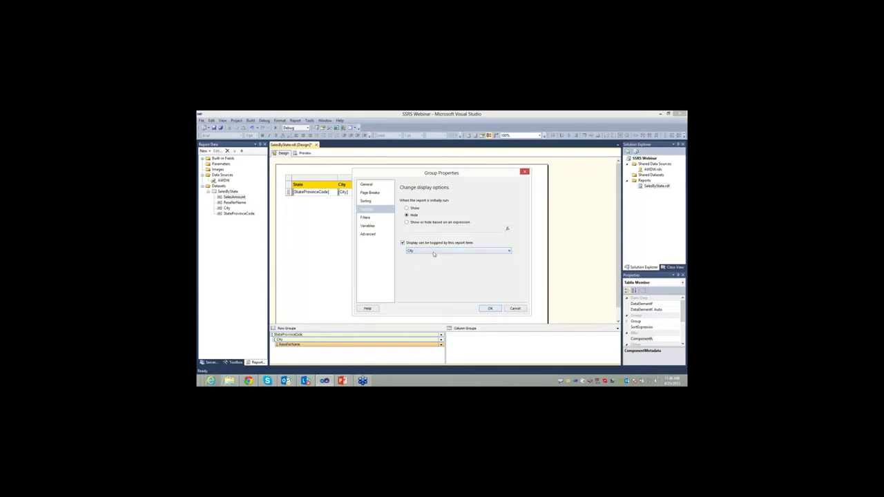
left_click(489, 309)
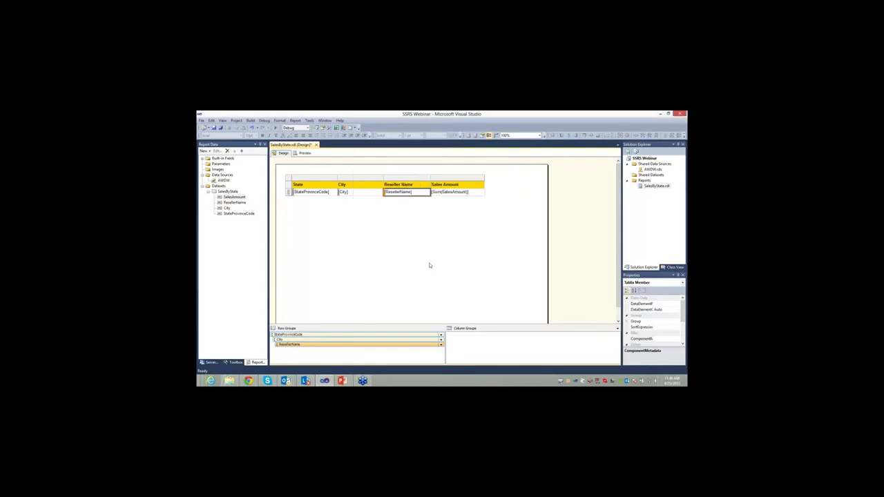
Preview the report and test the drill-down by expanding and collapsing the state AL and its city Birmingham
left_click(301, 153)
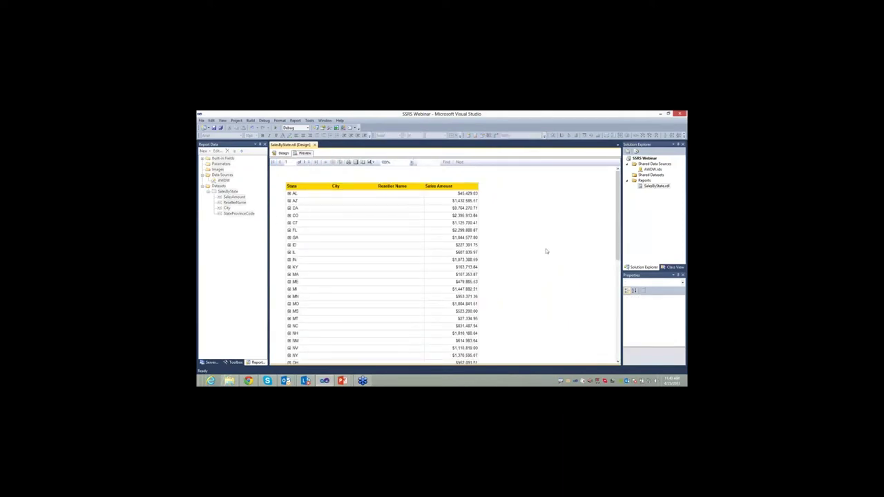
left_click_drag(618, 210, 618, 259)
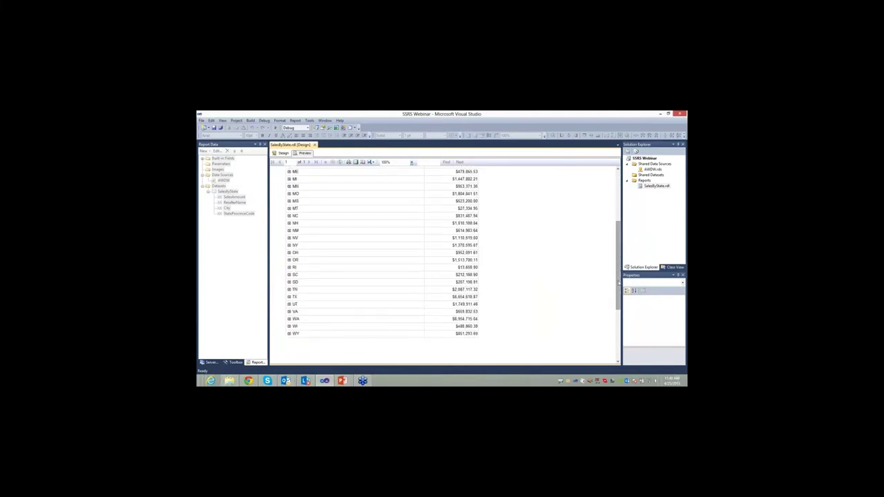
scroll(385, 201, "up", 5)
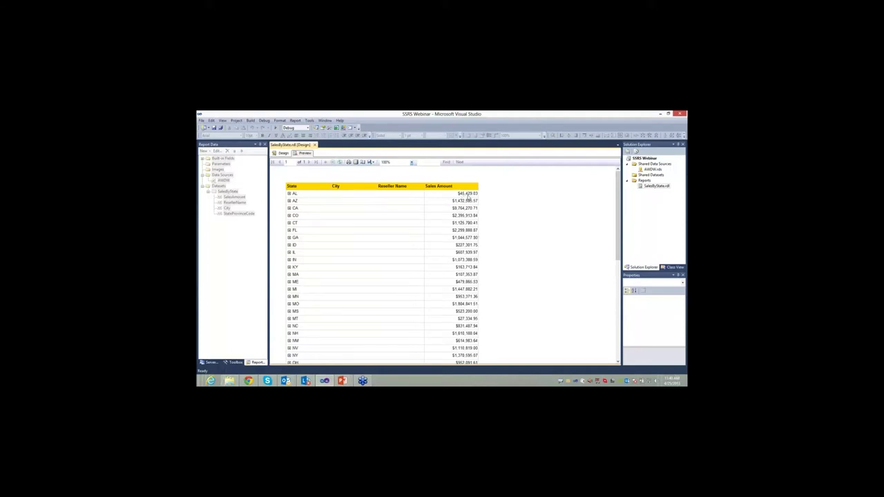
left_click(290, 193)
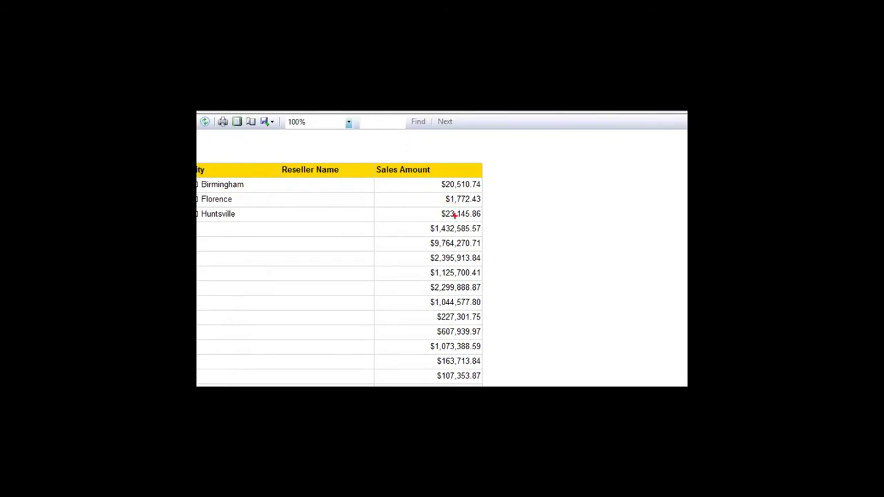
left_click(288, 193)
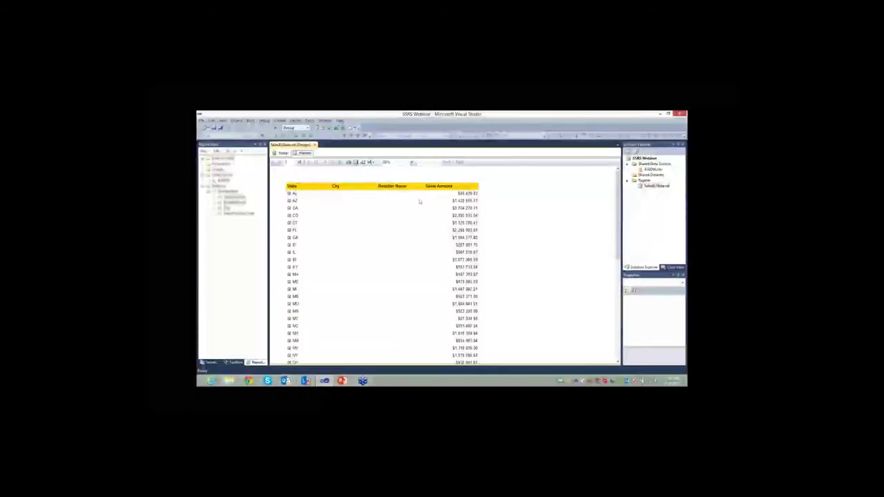
left_click(288, 193)
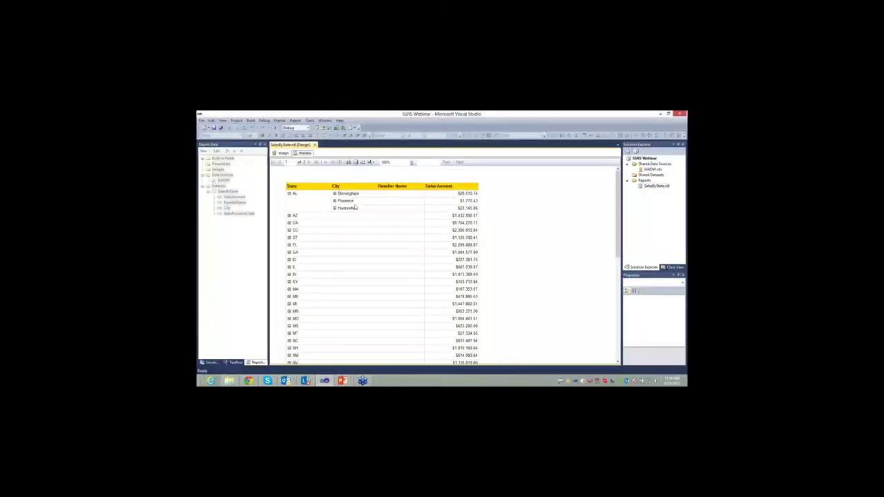
left_click(334, 193)
left_click(335, 193)
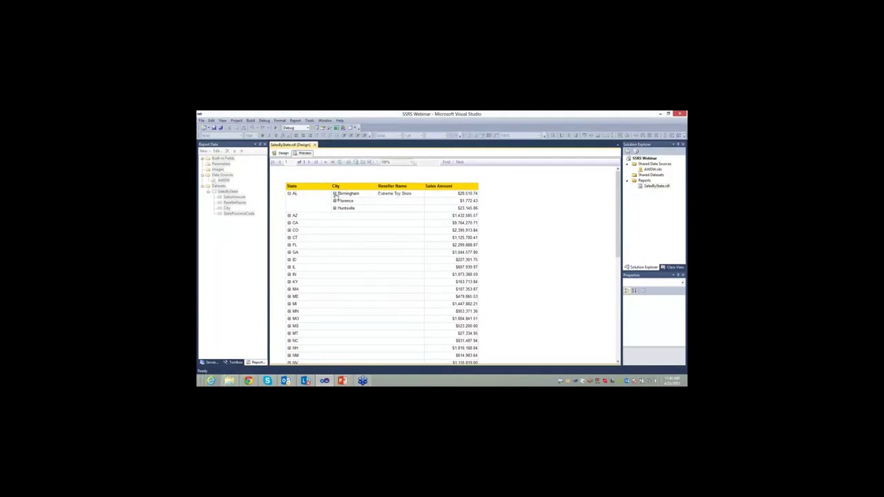
left_click(289, 194)
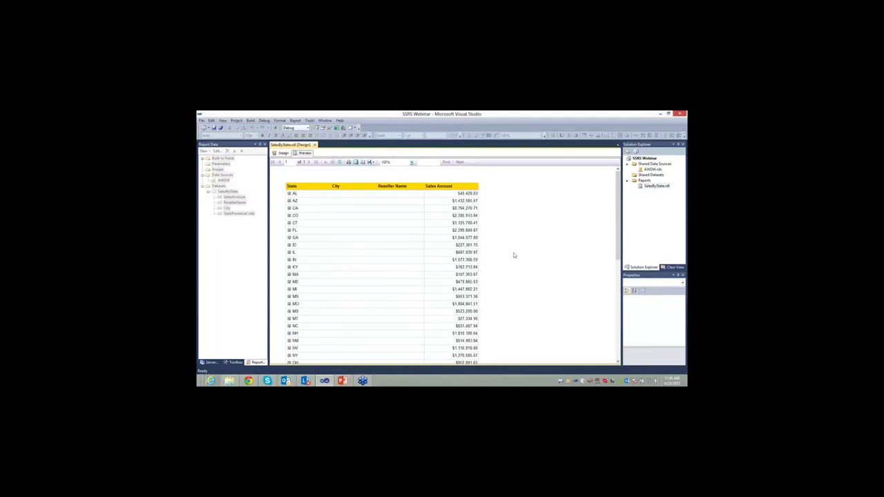
Test the drill-down for the state TX by expanding and collapsing its cities Fort Worth and Garland, and collapse the state again
scroll(513, 255, "down", 5)
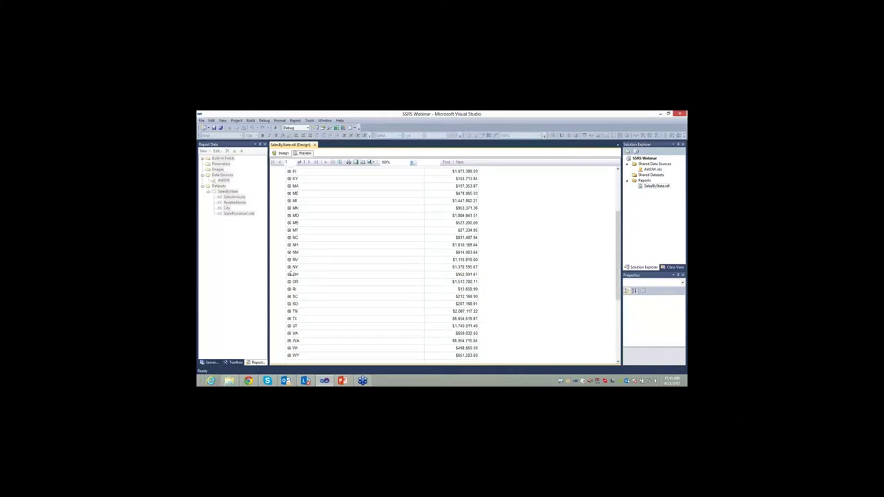
left_click(290, 319)
scroll(397, 310, "down", 5)
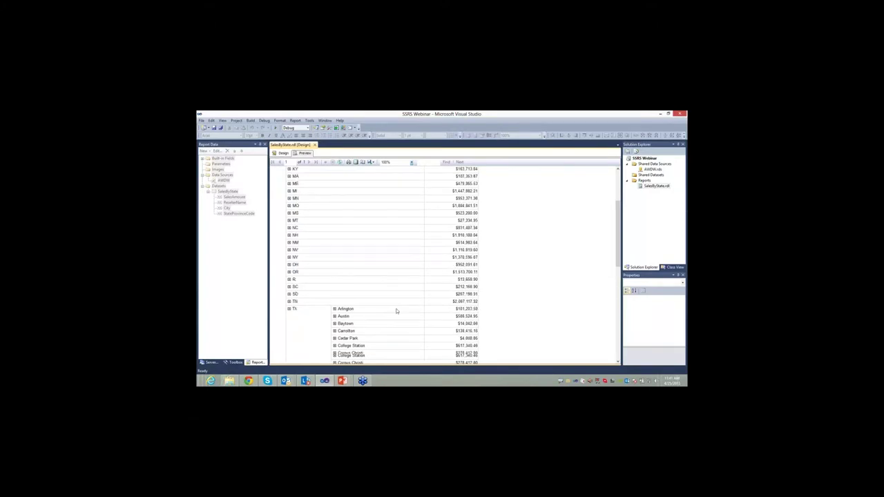
left_click(334, 259)
left_click(334, 267)
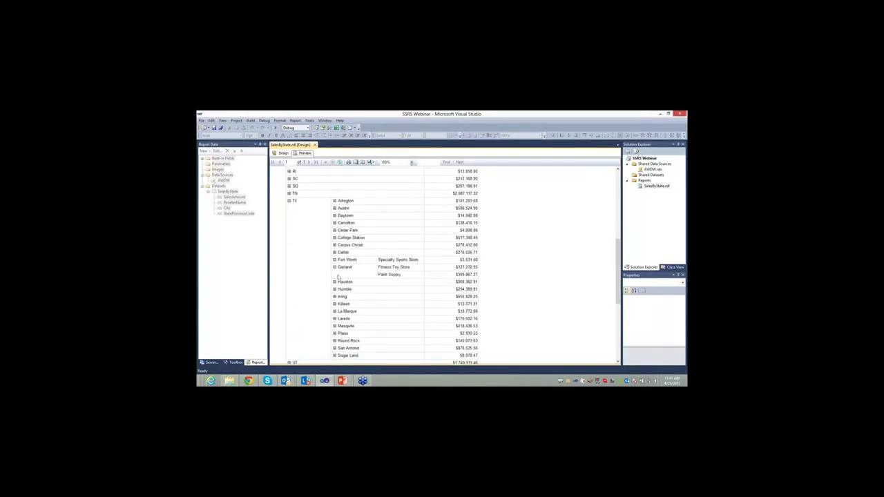
left_click(334, 267)
left_click(334, 260)
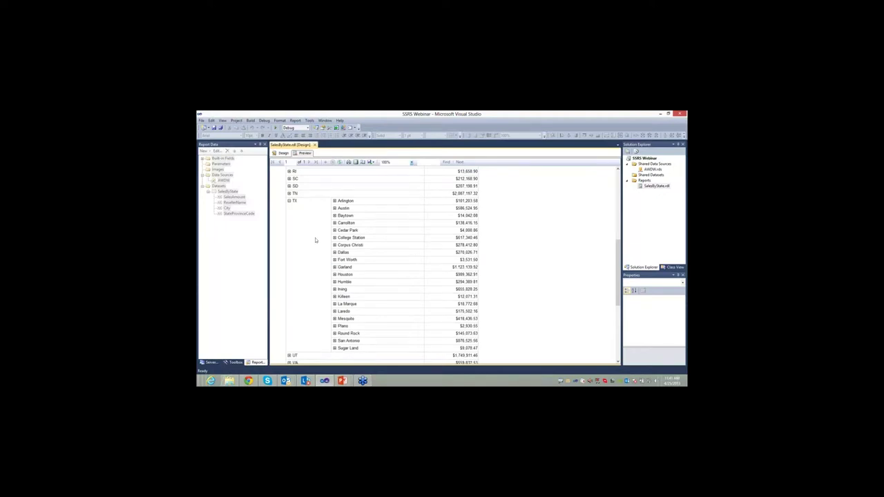
left_click(289, 201)
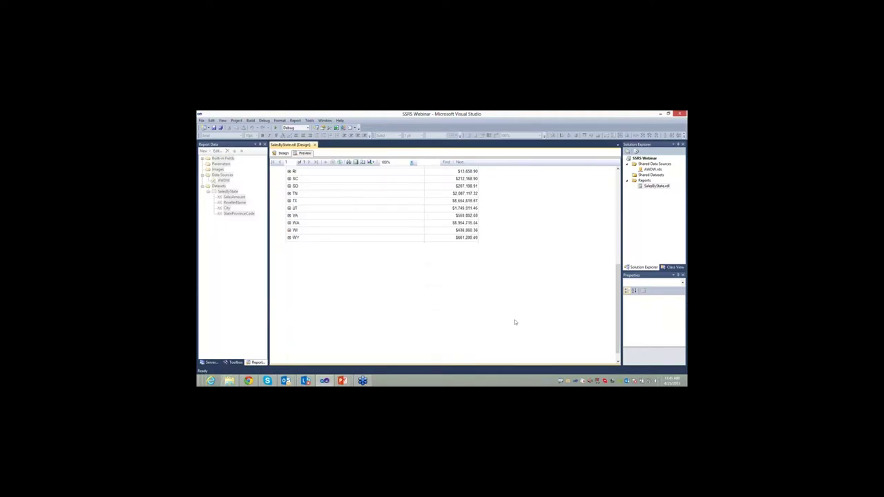
scroll(513, 332, "up", 10)
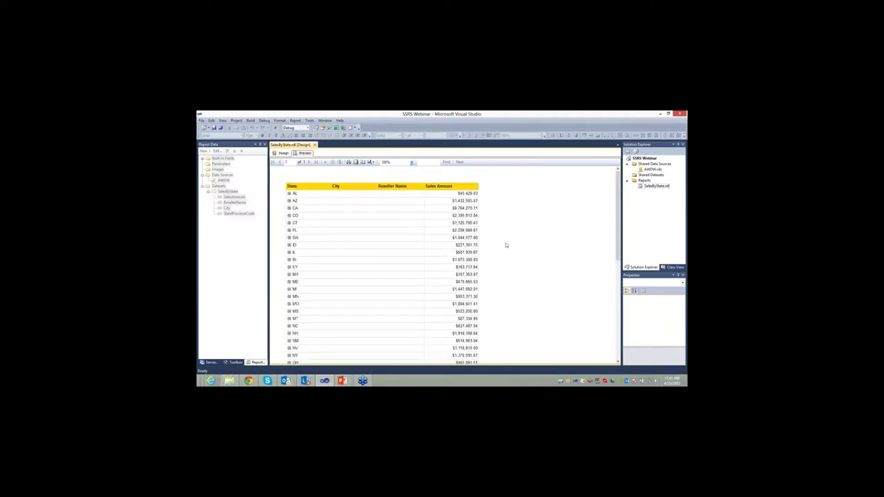
left_click(285, 153)
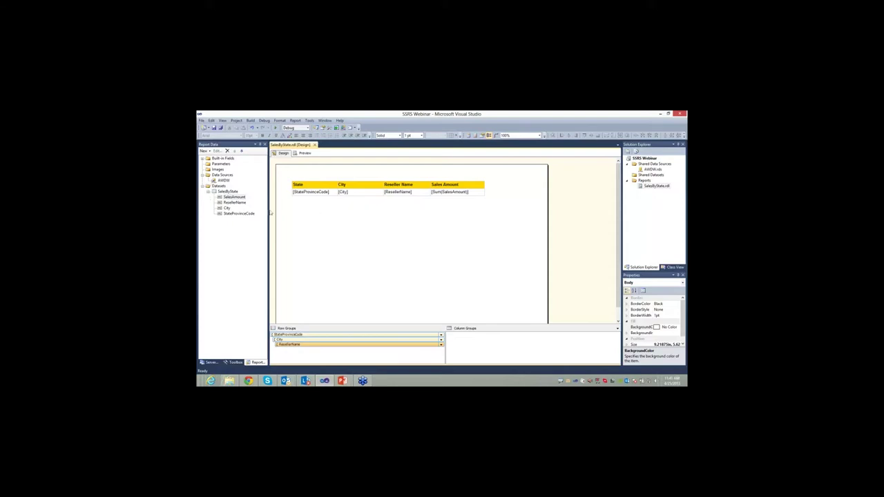
left_click(228, 192)
right_click(228, 192)
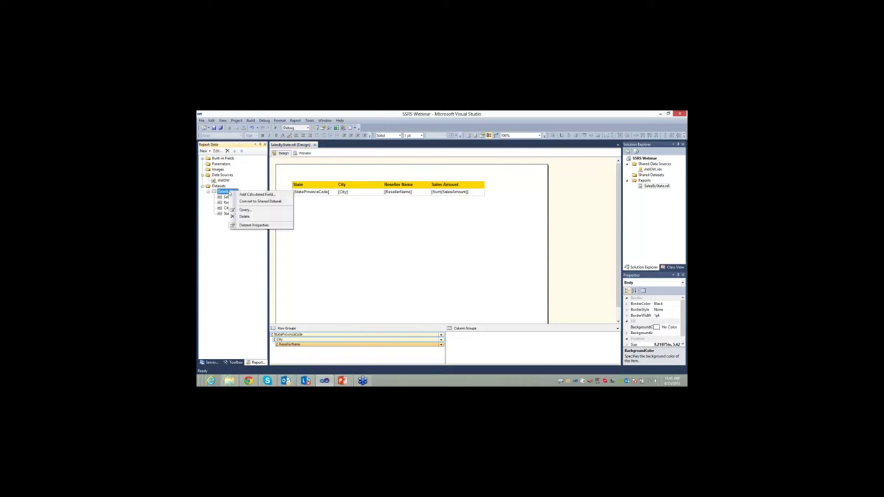
left_click(254, 225)
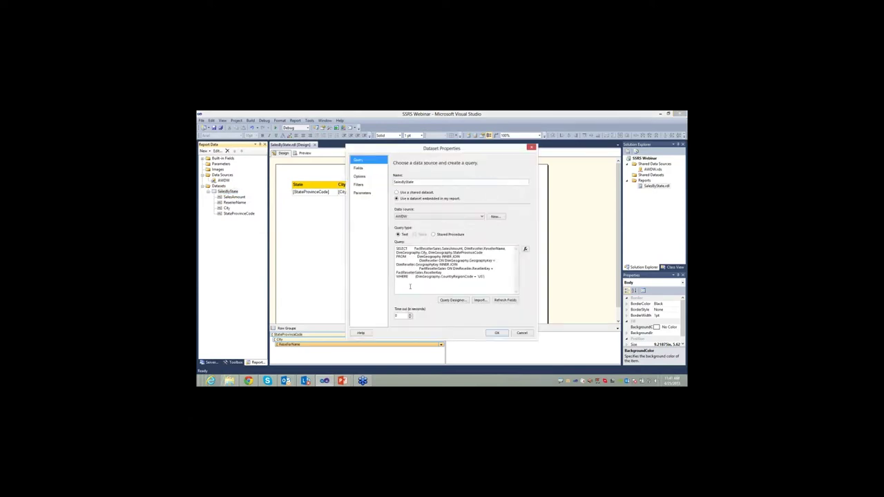
left_click(409, 285)
type(") AND")
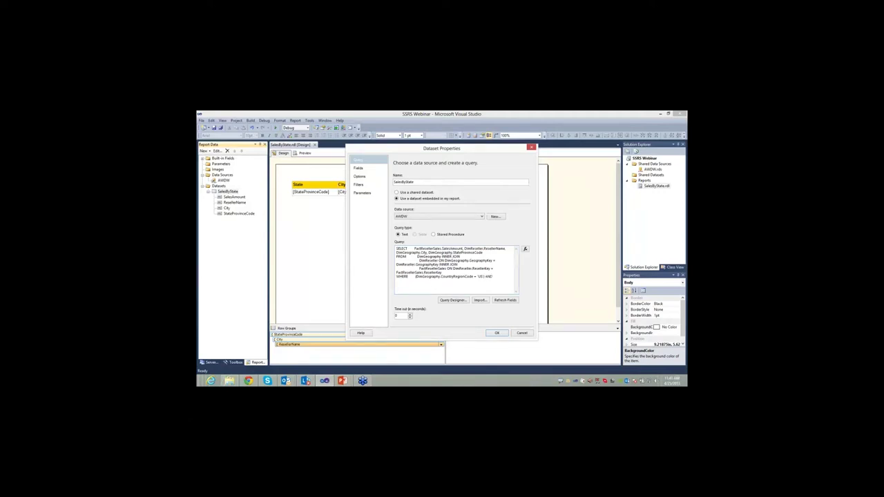
key("BackSpace")
type("ND DimGeog")
type("raphy.State")
type("tate")
key("ctrl+v")
key("BackSpace")
key("BackSpace")
key("BackSpace")
key("BackSpace")
key("BackSpace")
key("BackSpace")
key("BackSpace")
key("BackSpace")
key("BackSpace")
key("BackSpace")
key("BackSpace")
key("BackSpace")
key("BackSpace")
key("BackSpace")
key("BackSpace")
key("BackSpace")
key("BackSpace")
key("BackSpace")
key("BackSpace")
key("BackSpace")
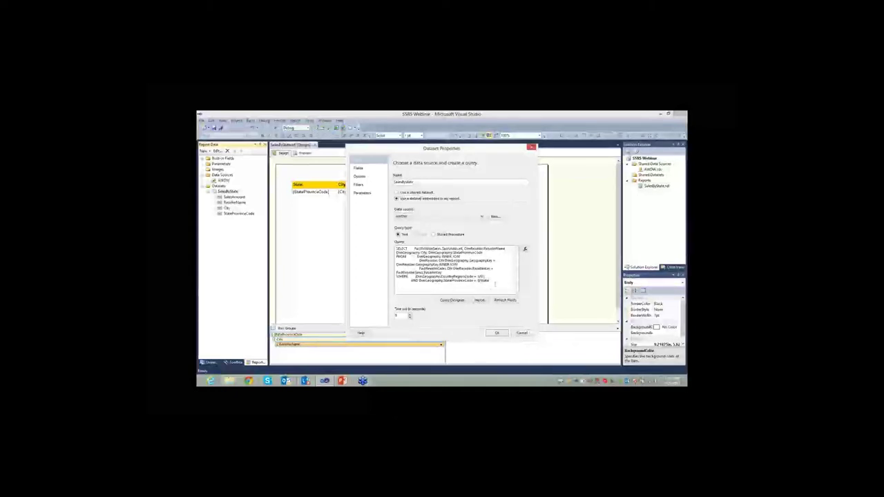
left_click(500, 333)
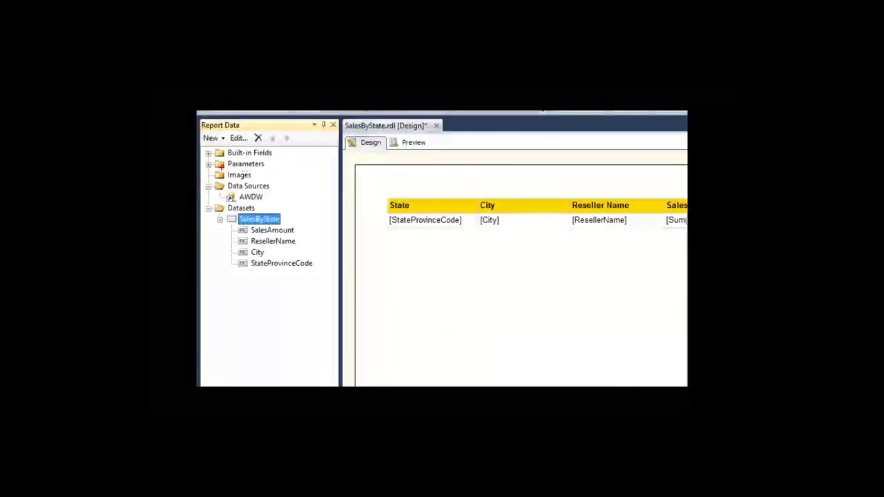
left_click(221, 169)
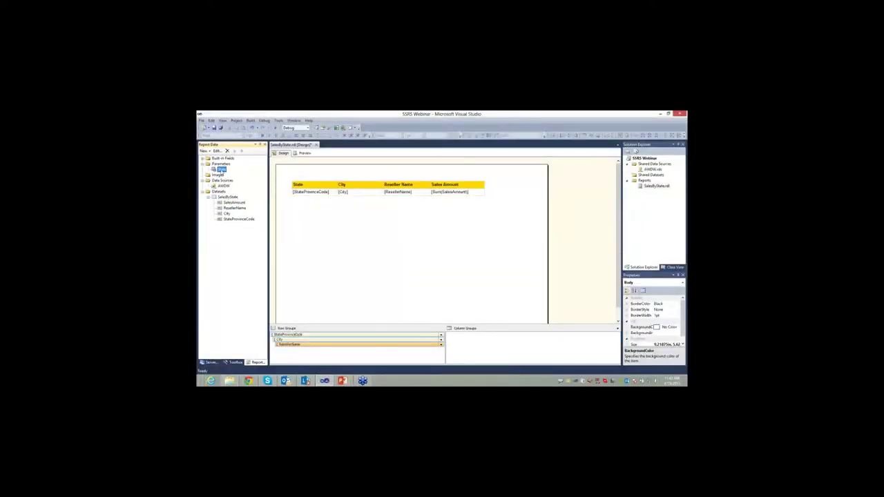
Preview the report with the State parameter set to CA, and expand and collapse that state's cities
left_click(304, 153)
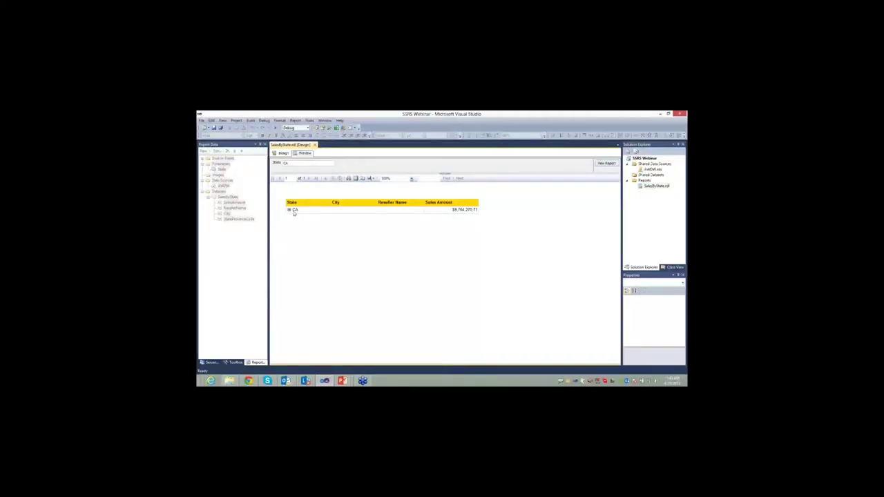
left_click(289, 211)
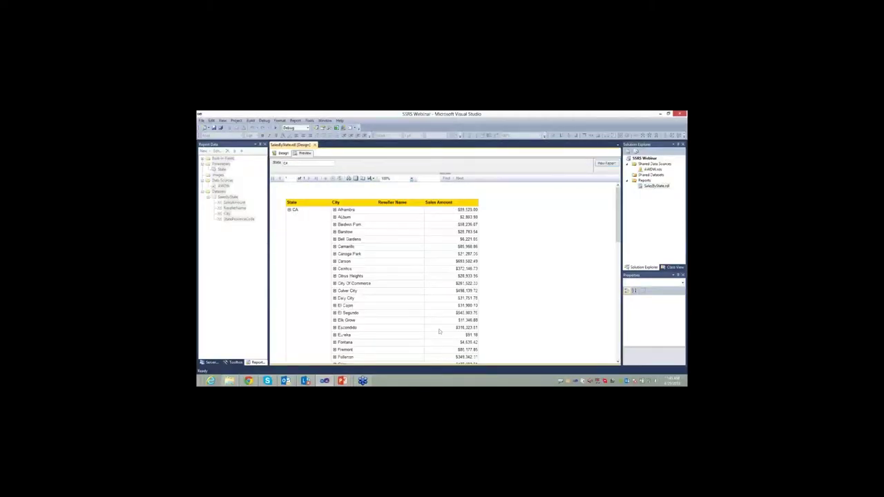
left_click(290, 211)
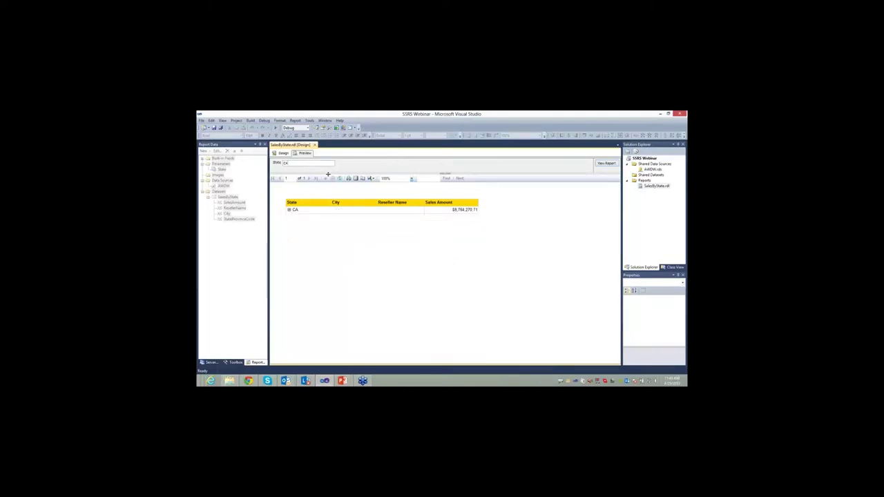
Try other State values in the preview, including the list CA, WA, and return to the design view
key("BackSpace")
key("BackSpace")
type("c")
key("Return")
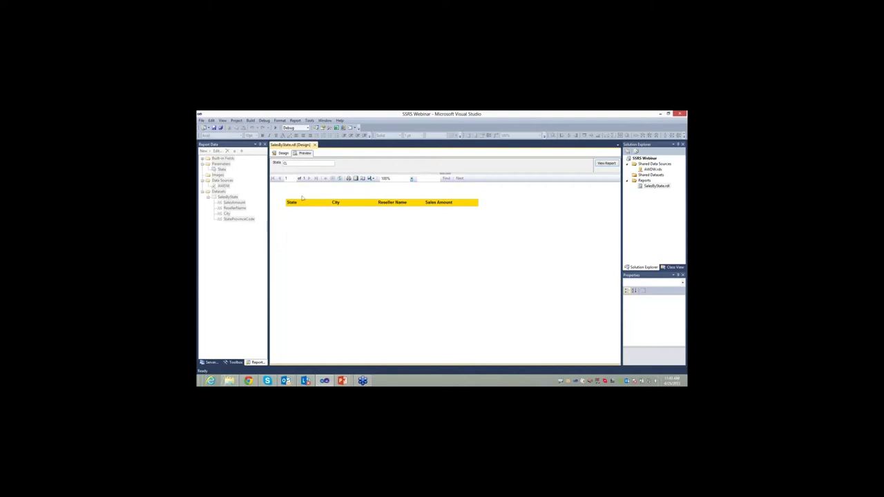
double_click(284, 163)
type("CA, WA")
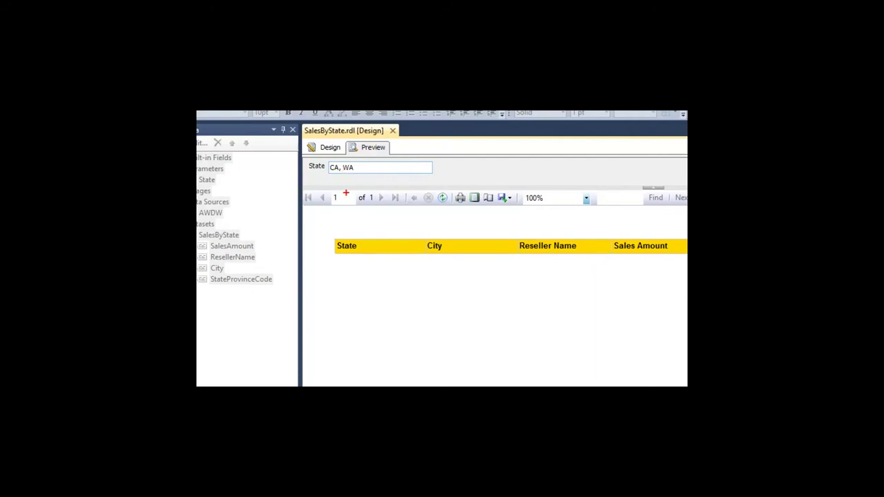
left_click(351, 169)
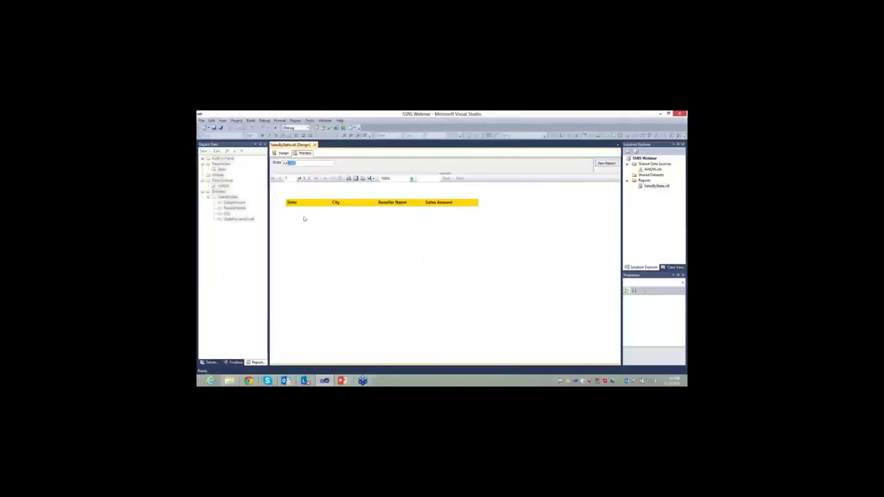
type("CA")
left_click(281, 152)
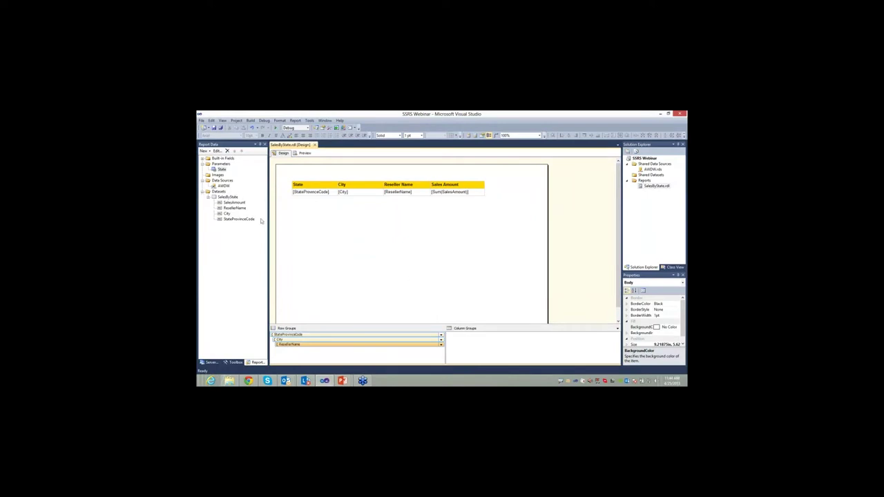
right_click(228, 199)
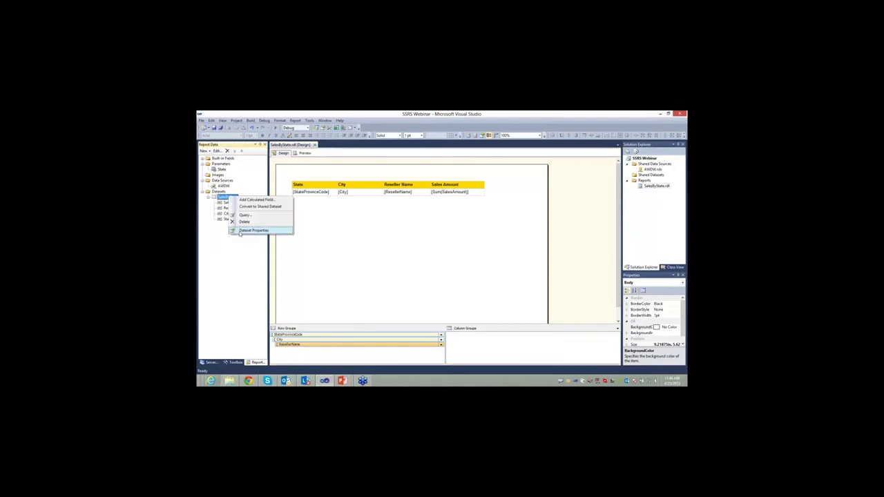
left_click(243, 231)
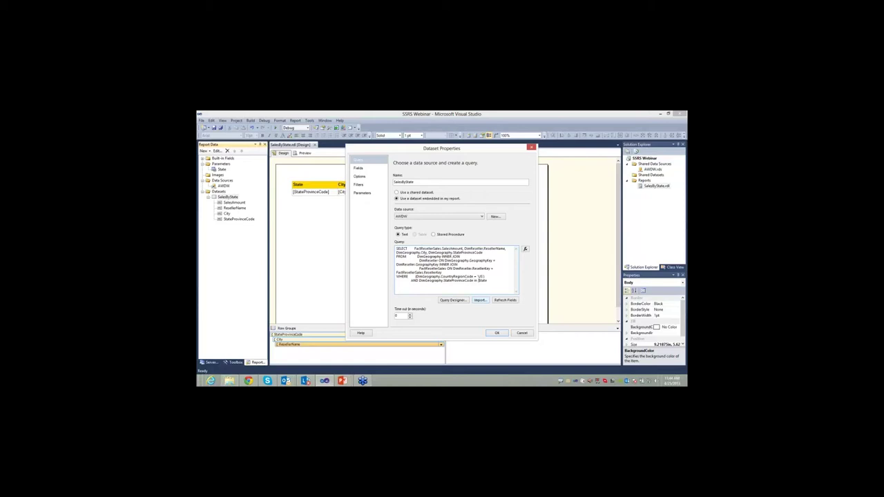
type("(")
left_click(496, 333)
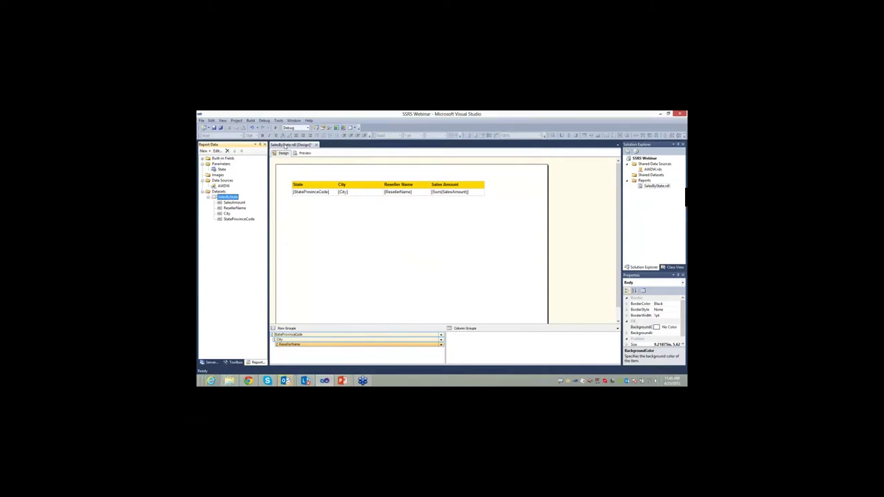
right_click(227, 197)
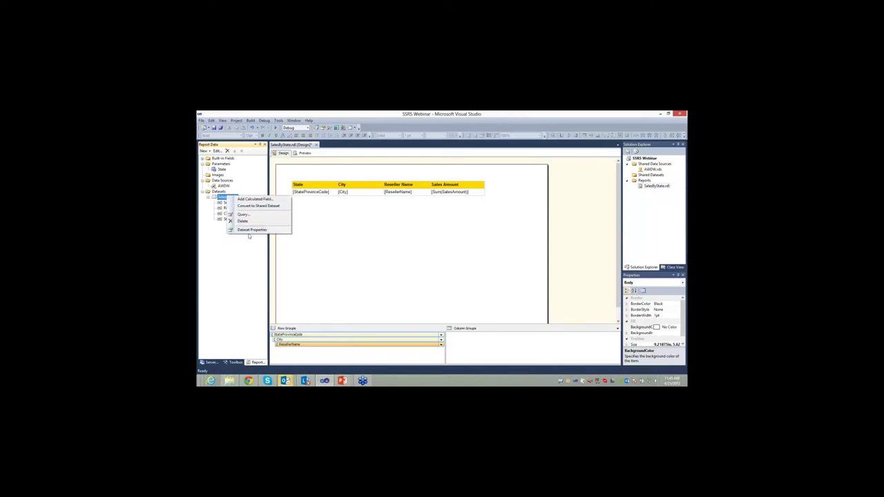
left_click(250, 234)
left_click(448, 301)
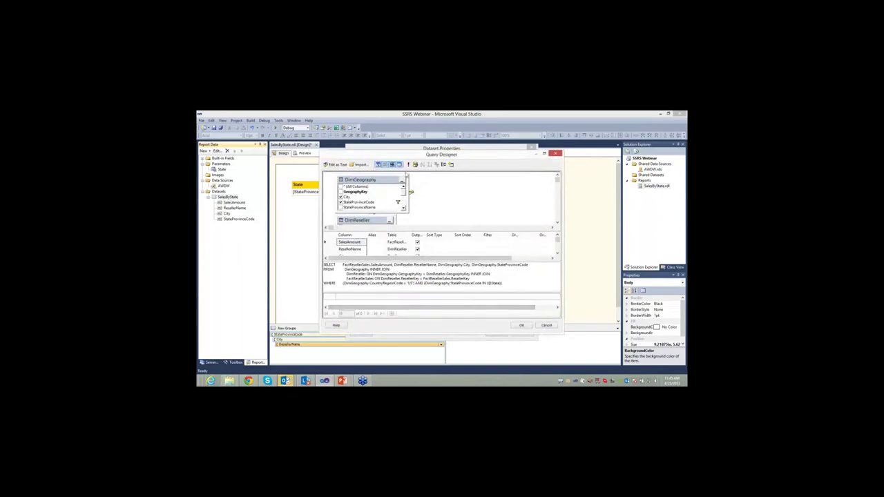
left_click(408, 165)
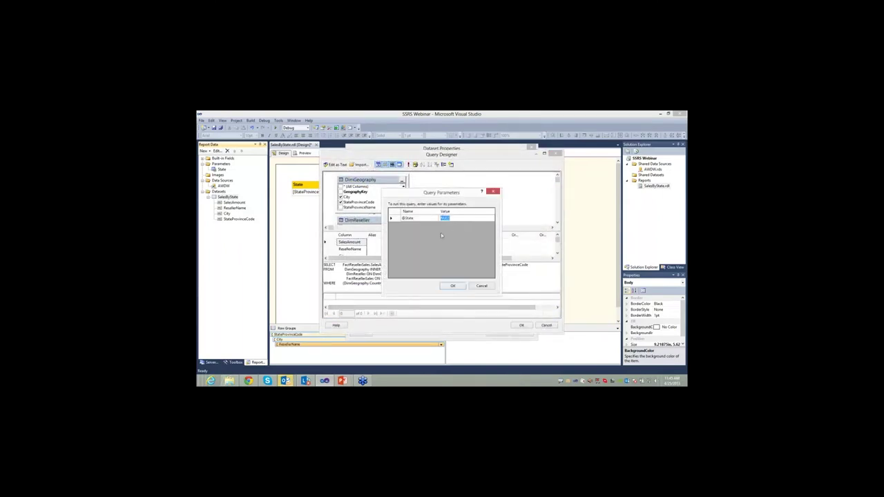
type("CA, WA")
left_click(453, 286)
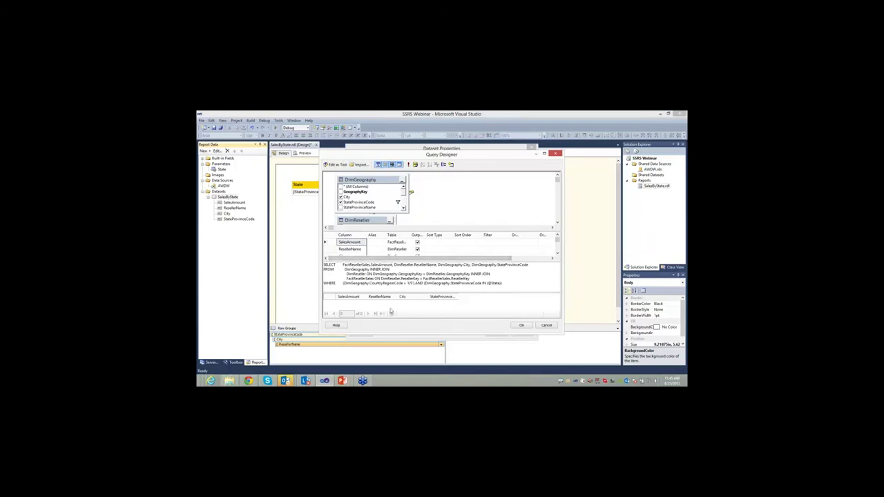
left_click(408, 165)
left_click(458, 234)
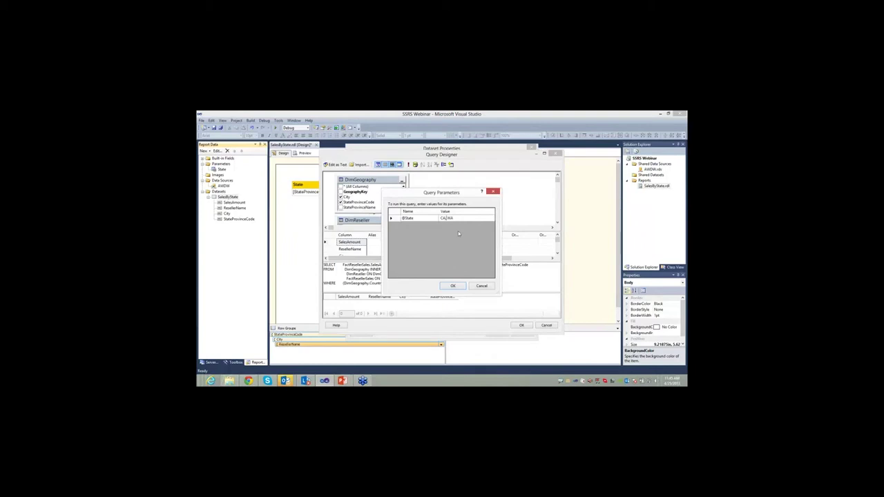
key("Return")
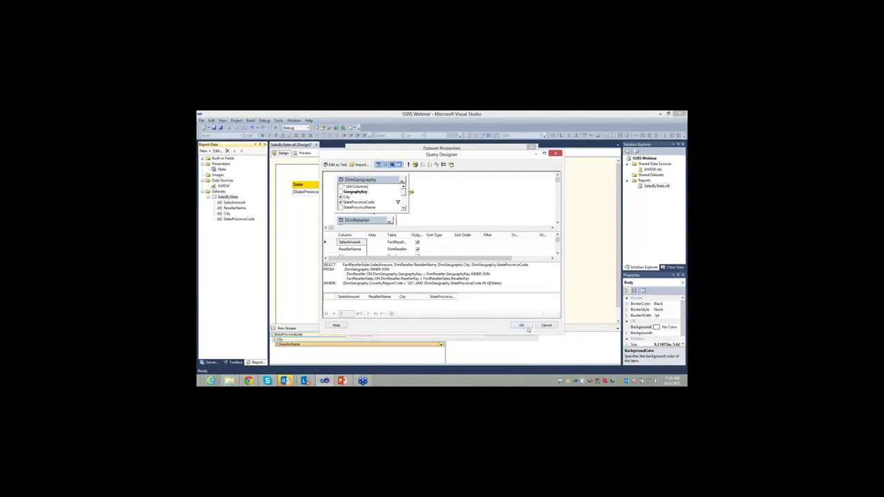
left_click(408, 164)
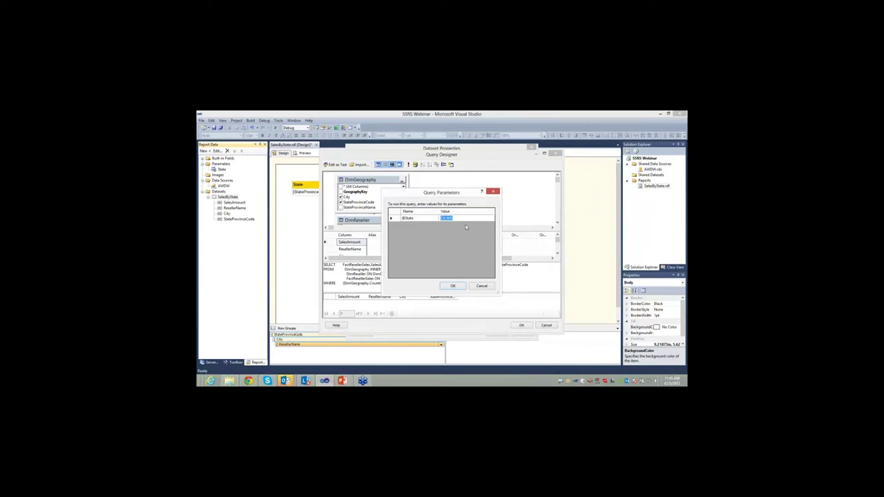
key("Return")
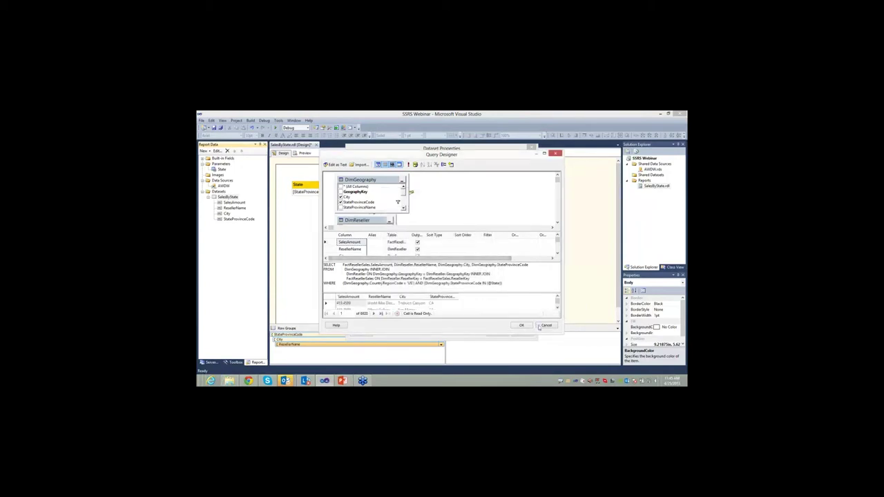
left_click(545, 326)
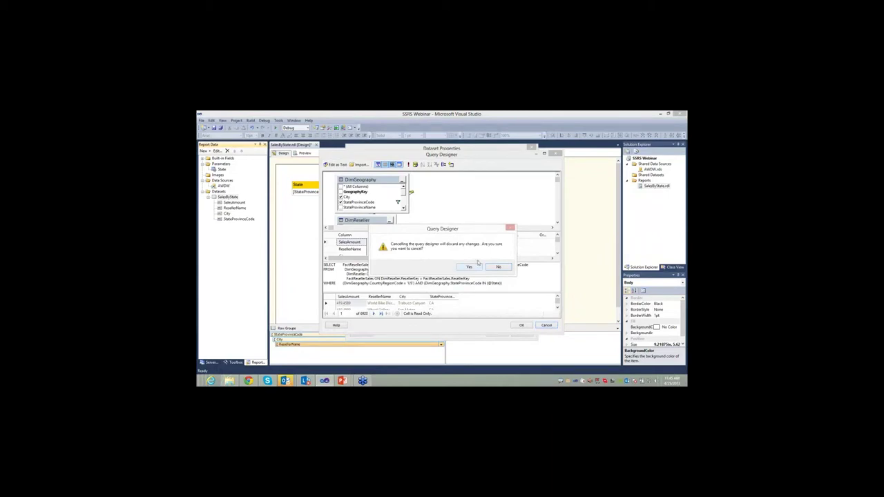
left_click(471, 268)
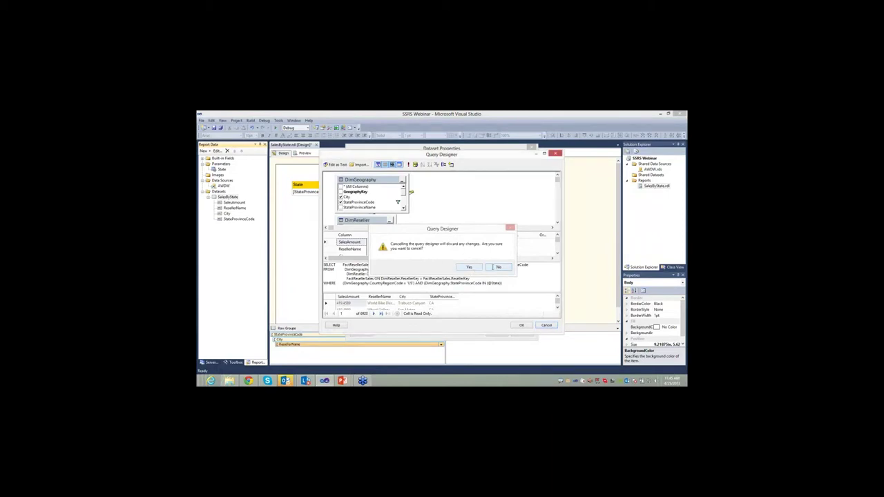
left_click(495, 335)
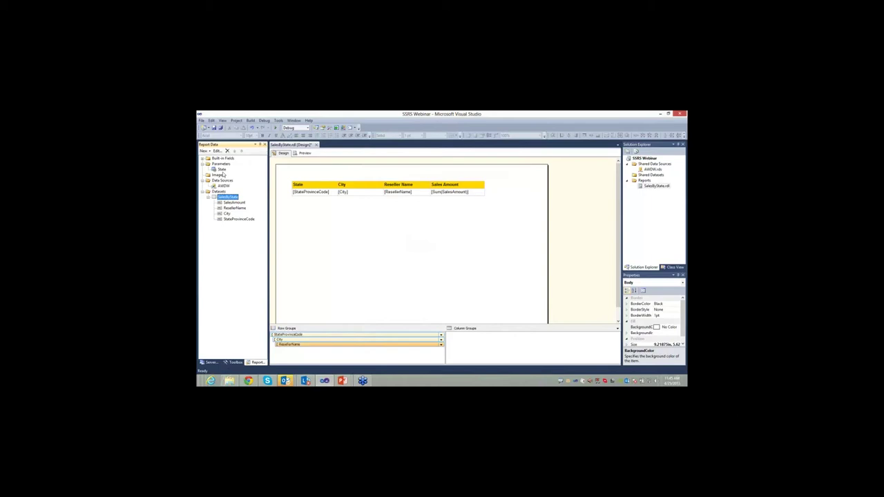
Preview the report with the State parameter set to CA and return to the design view
left_click(304, 154)
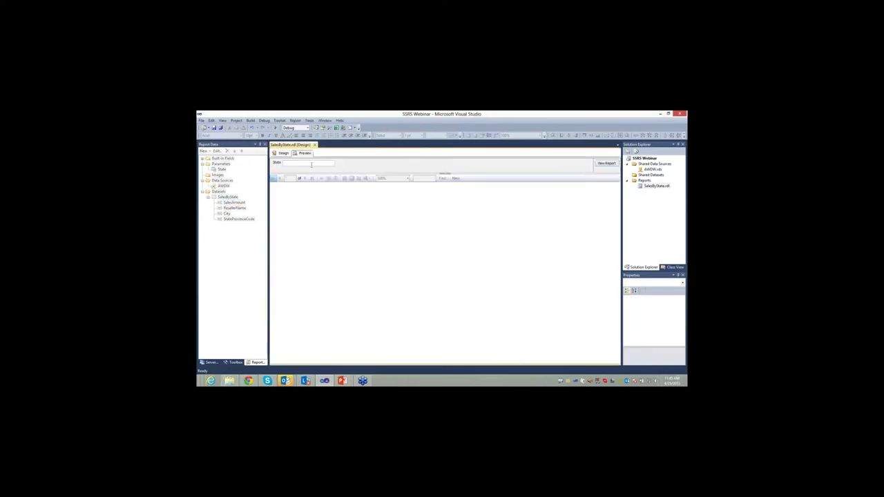
type("CA")
key("Return")
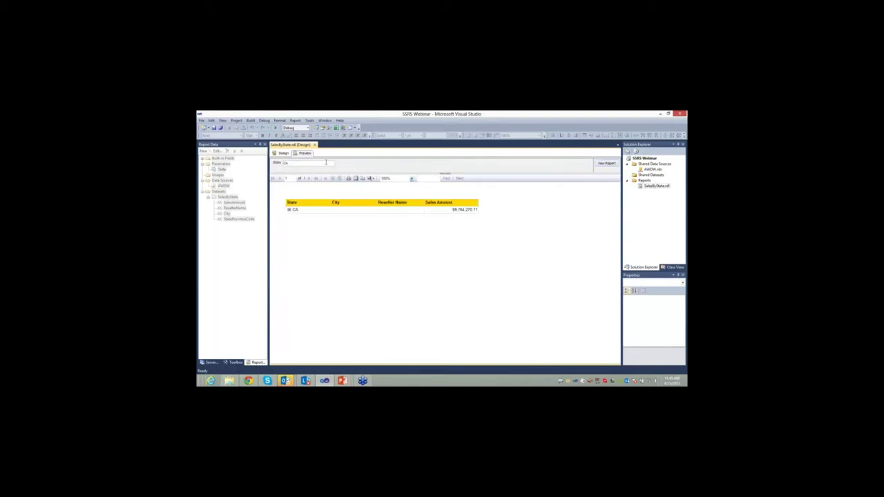
left_click(283, 153)
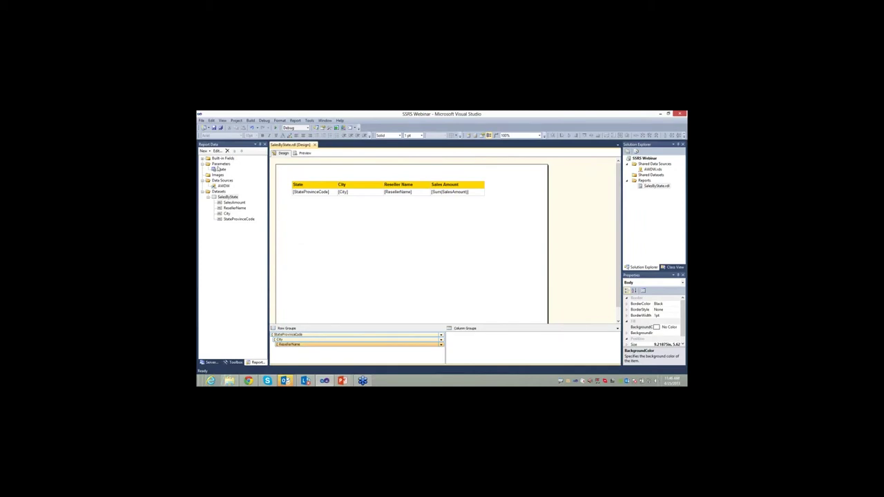
right_click(221, 170)
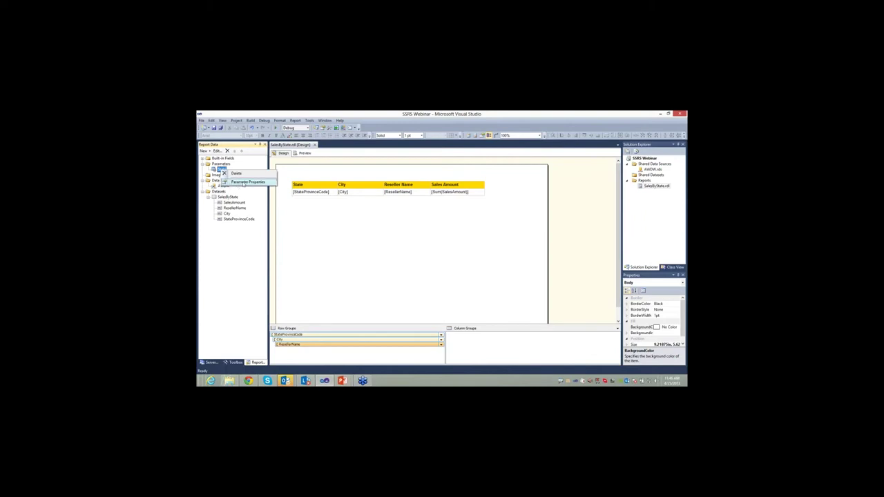
left_click(246, 182)
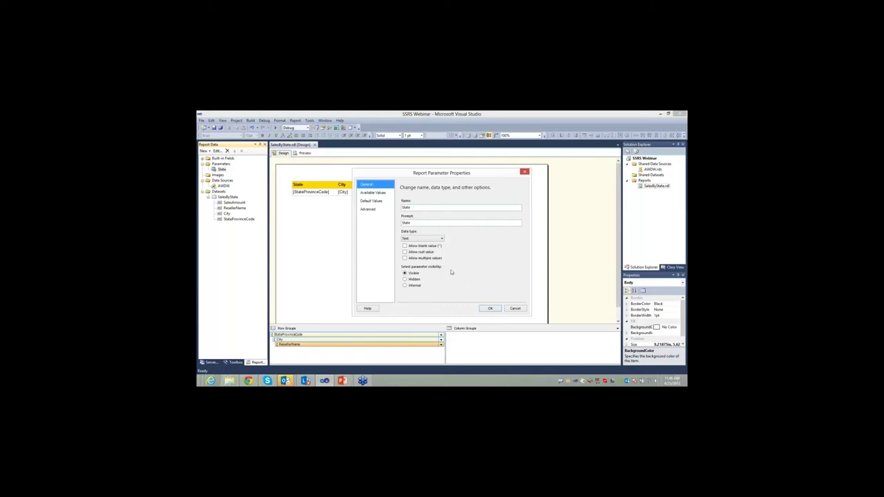
left_click_drag(435, 175, 422, 163)
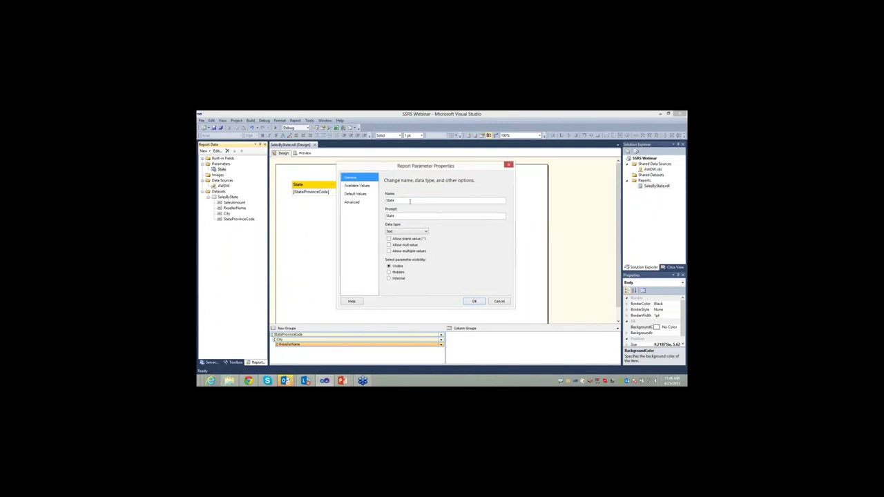
left_click(369, 202)
left_click_drag(417, 169, 426, 173)
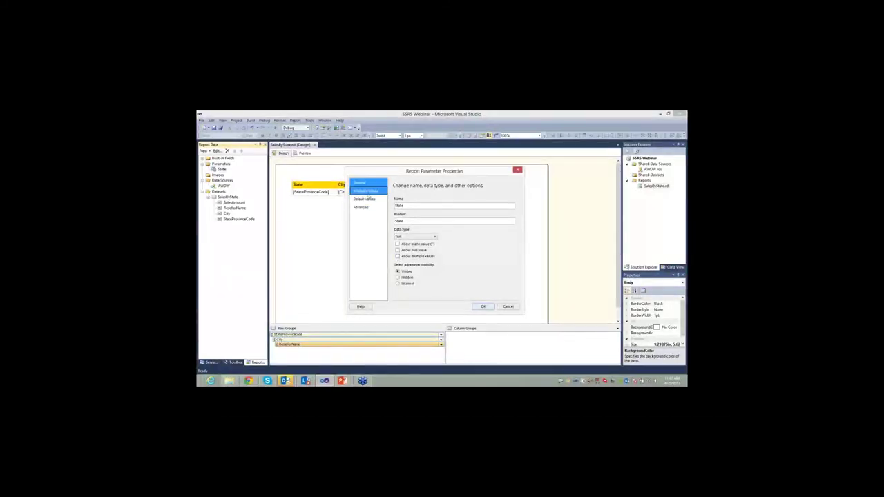
left_click(363, 192)
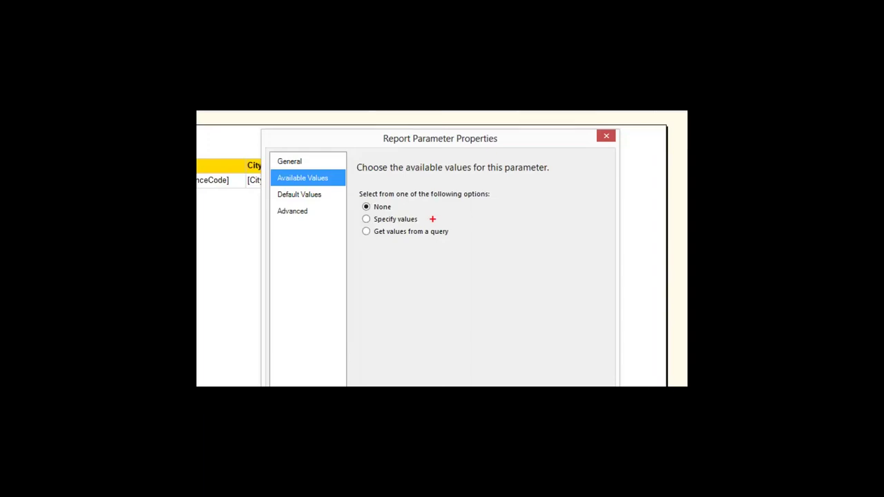
left_click_drag(384, 240, 381, 270)
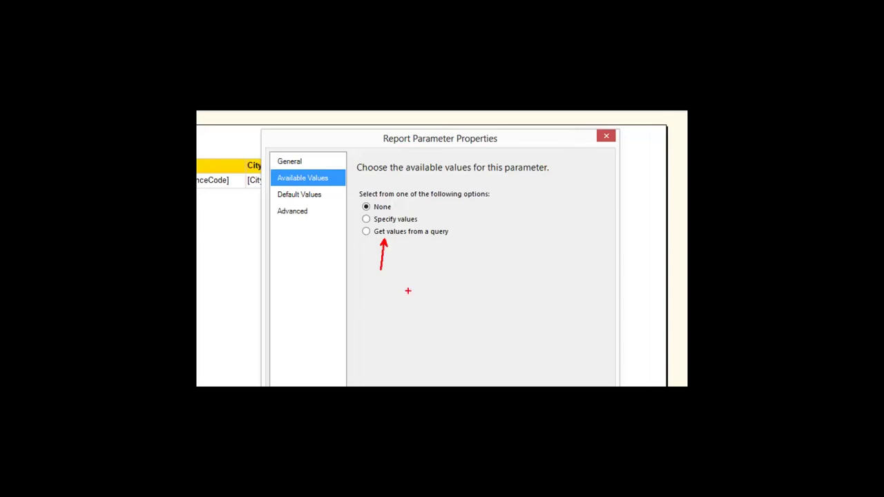
left_click(366, 231)
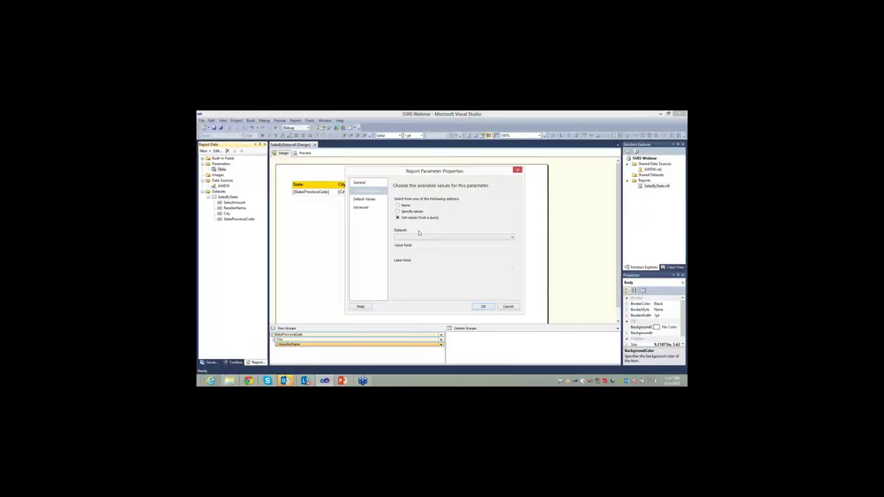
left_click(508, 307)
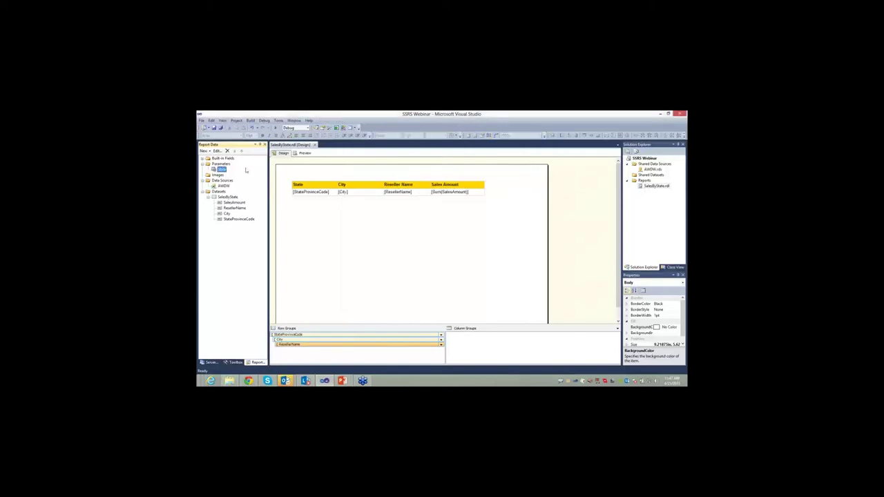
Add a dataset named StateParam that is embedded in the report and uses the AWDW data source
left_click(219, 192)
right_click(220, 193)
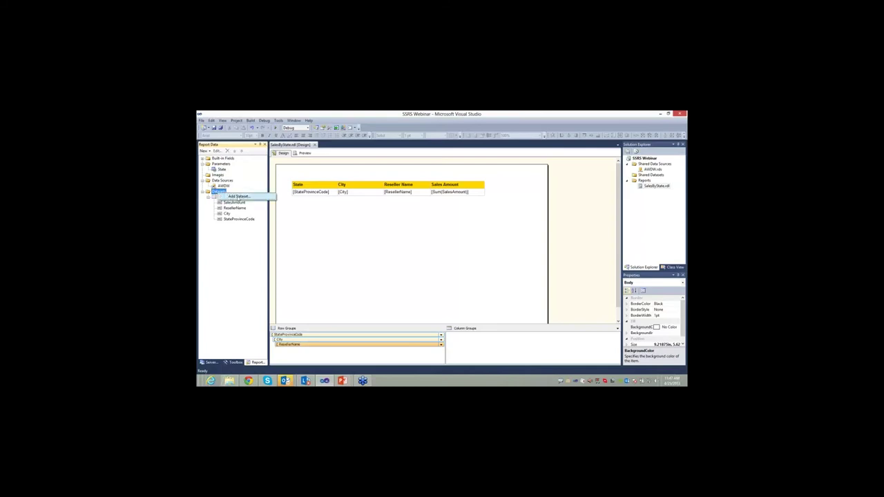
left_click(238, 196)
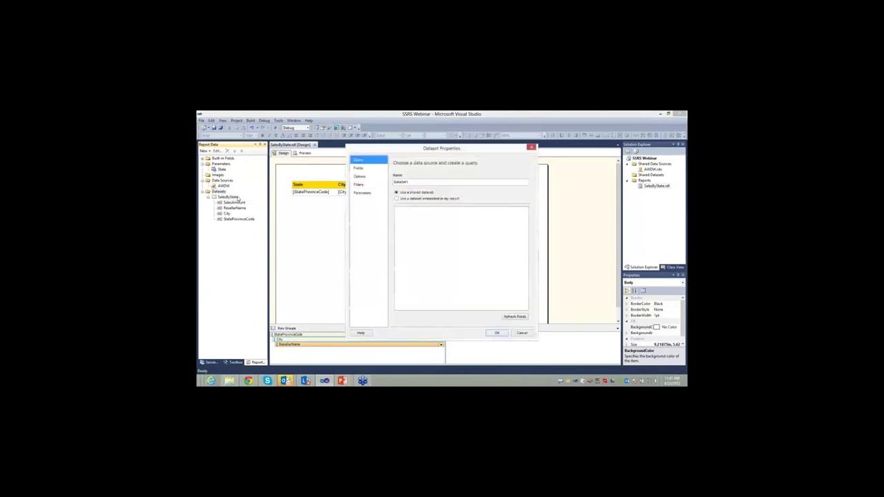
double_click(422, 183)
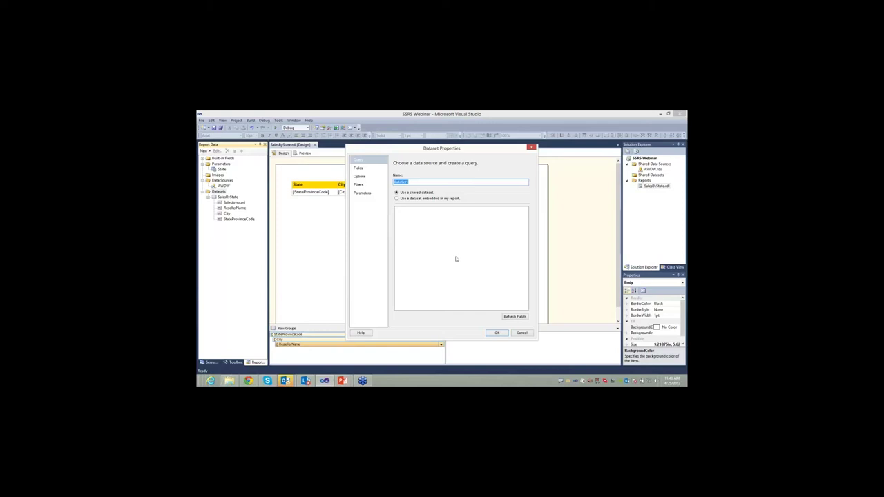
type("StateParam")
left_click(397, 199)
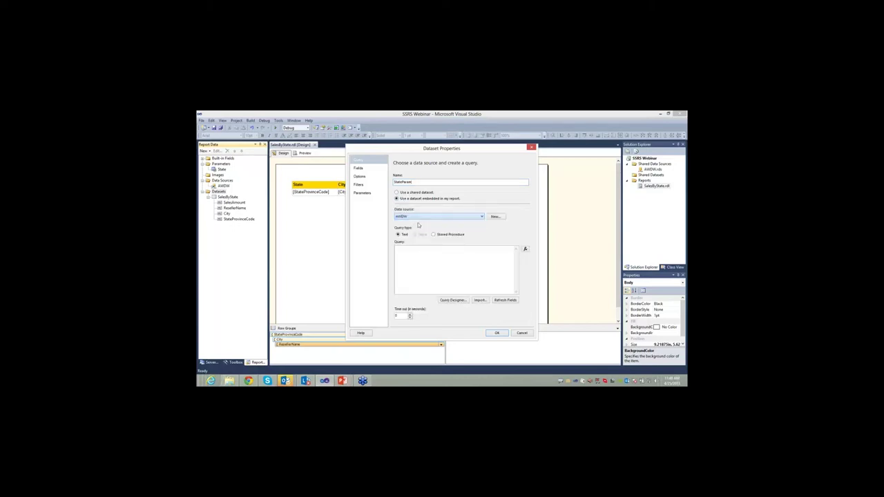
Add the DimGeography table to the StateParam query in the Query Designer and output its StateProvinceCode column
left_click(452, 300)
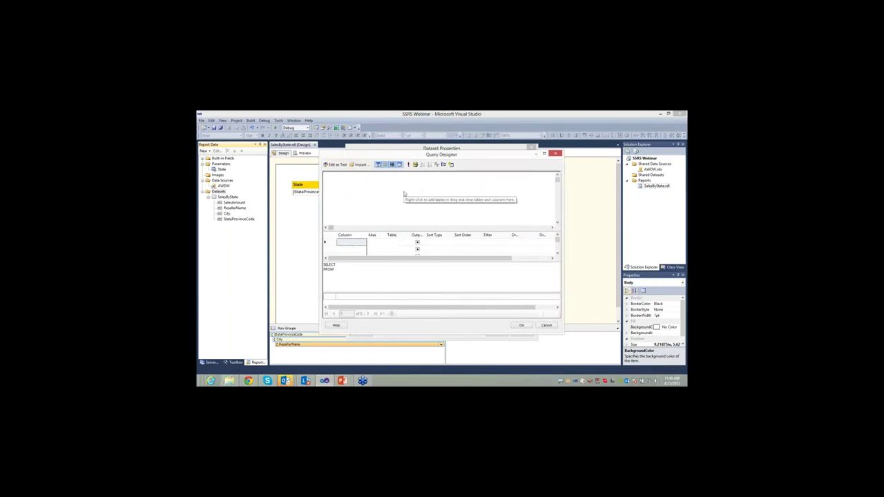
left_click(544, 154)
right_click(395, 156)
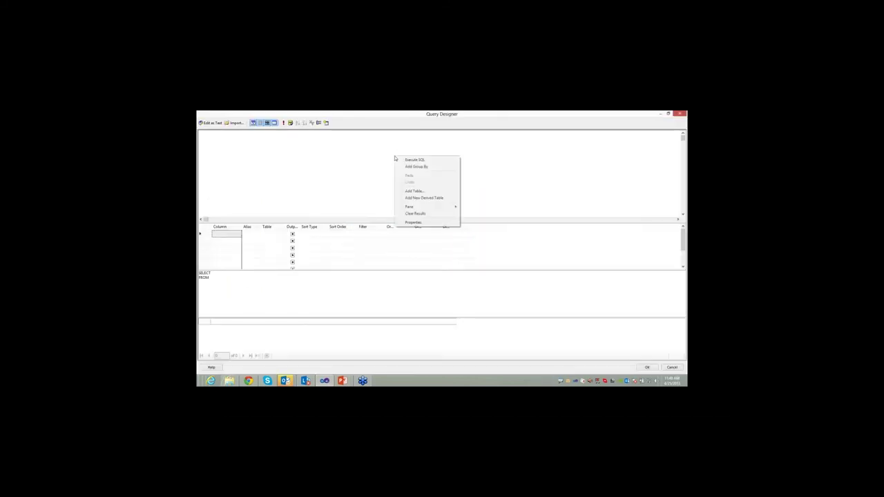
left_click(414, 190)
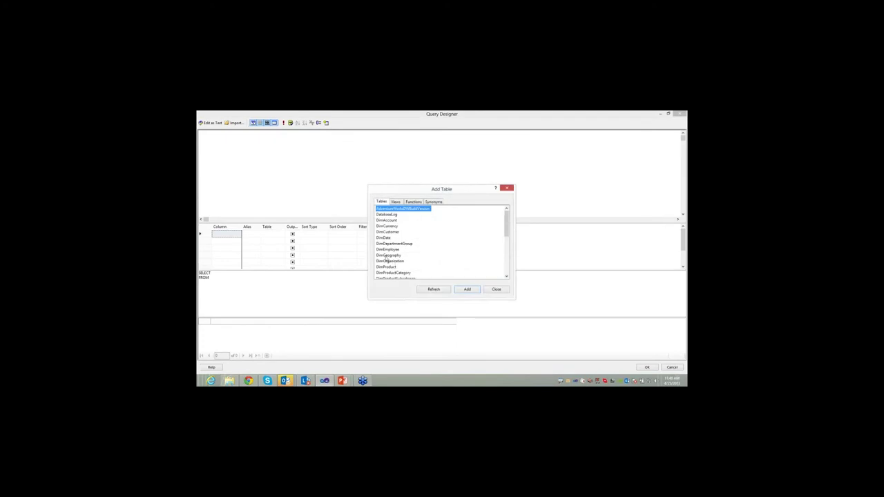
left_click(388, 255)
left_click(463, 290)
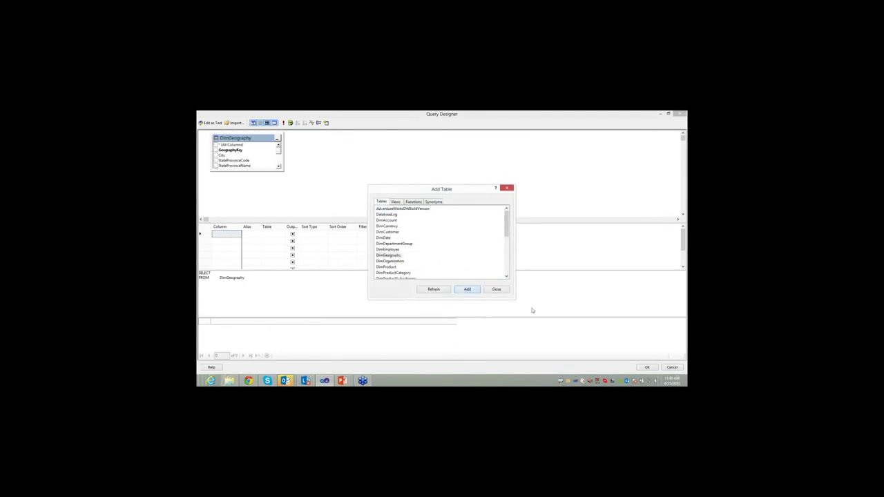
left_click(497, 290)
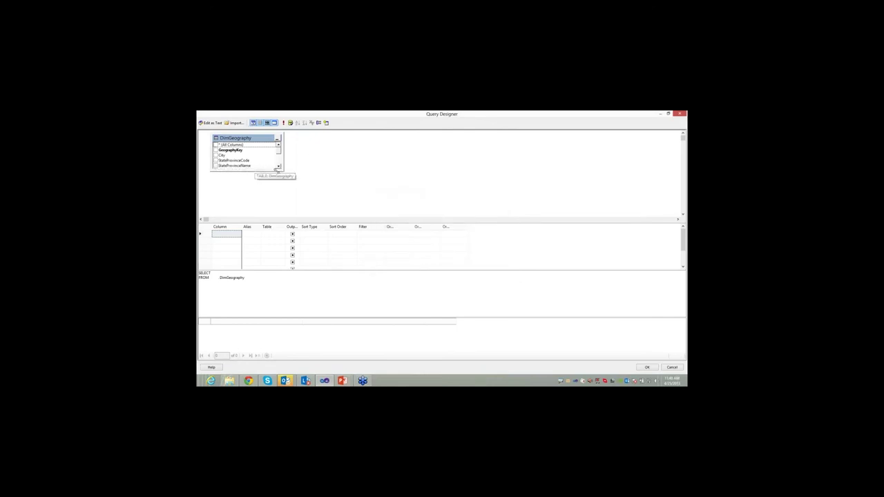
left_click(215, 162)
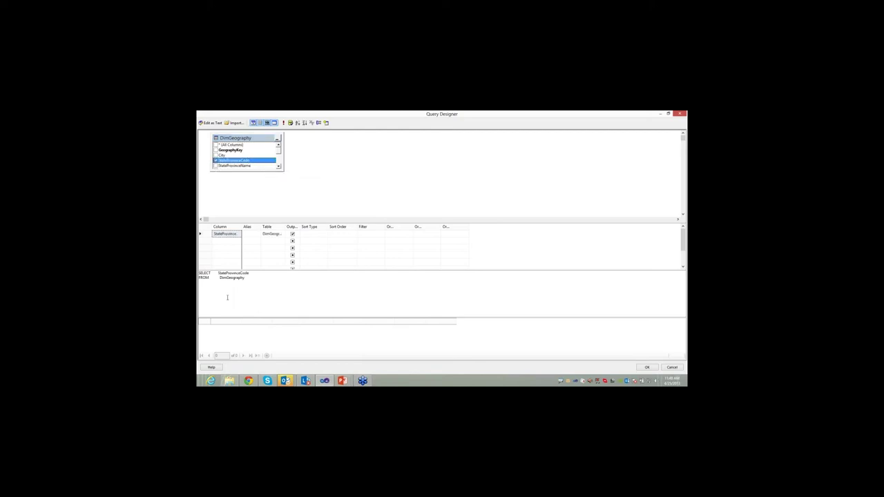
Add a WHERE condition DimGeography.CountryRegionCode = 'US' to the StateParam query and run it
left_click(287, 289)
type("Where")
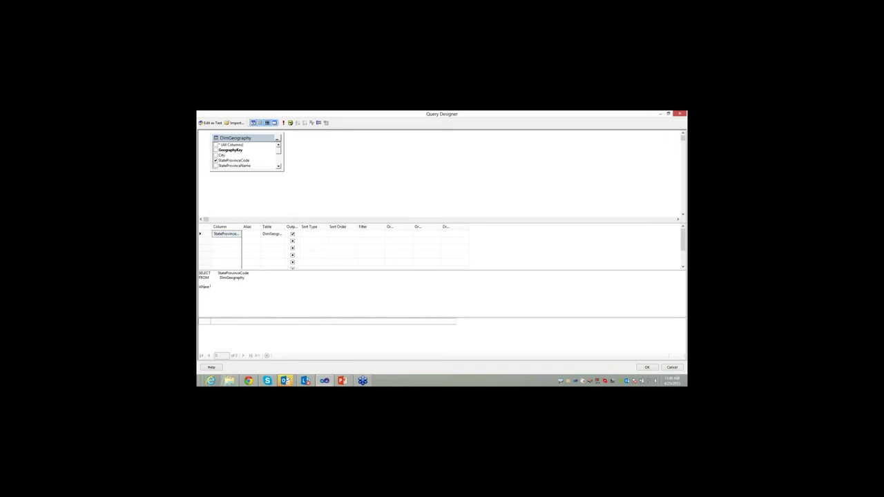
double_click(227, 279)
key("ctrl+c")
left_click(224, 287)
key("ctrl+v")
double_click(242, 274)
left_click(253, 290)
type(".CountryRegionCode = 'US'")
left_click(283, 123)
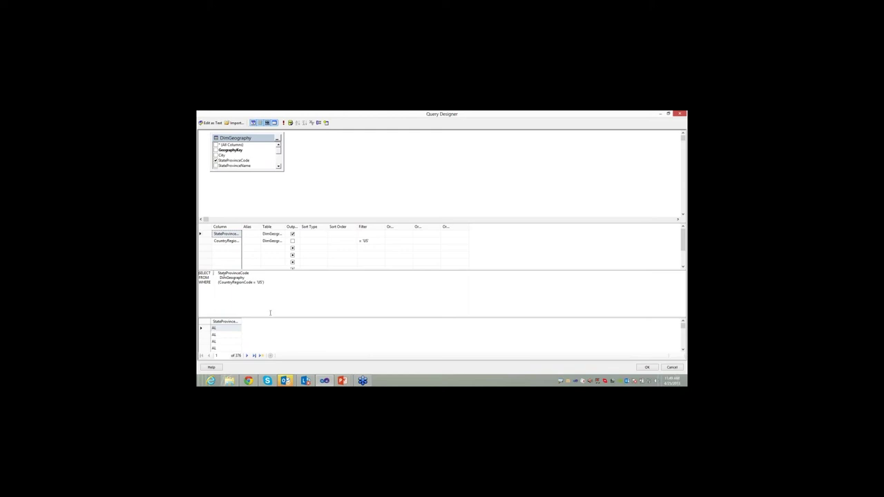
Make the StateParam query select DISTINCT StateProvinceCode values, run it, and save the query and dataset
left_click(255, 337)
scroll(255, 337, "down", 1)
scroll(256, 337, "up", 1)
left_click(215, 274)
type("Distin")
key("BackSpace")
key("BackSpace")
type("nct")
left_click(283, 122)
left_click(647, 367)
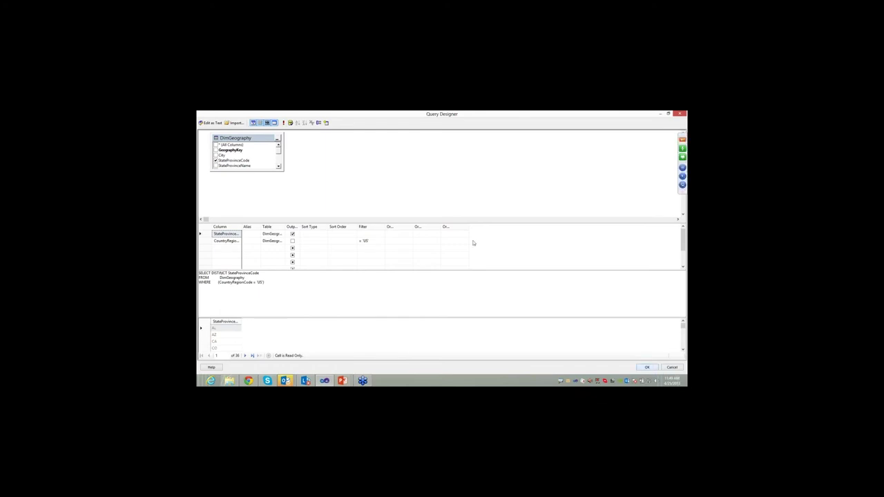
left_click(497, 334)
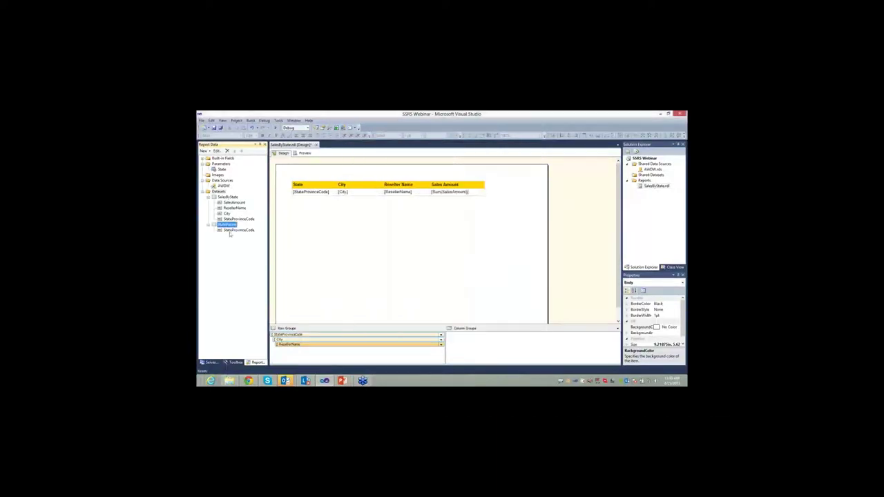
Try to make the State parameter get its available values from a query using the StateParam dataset
right_click(222, 169)
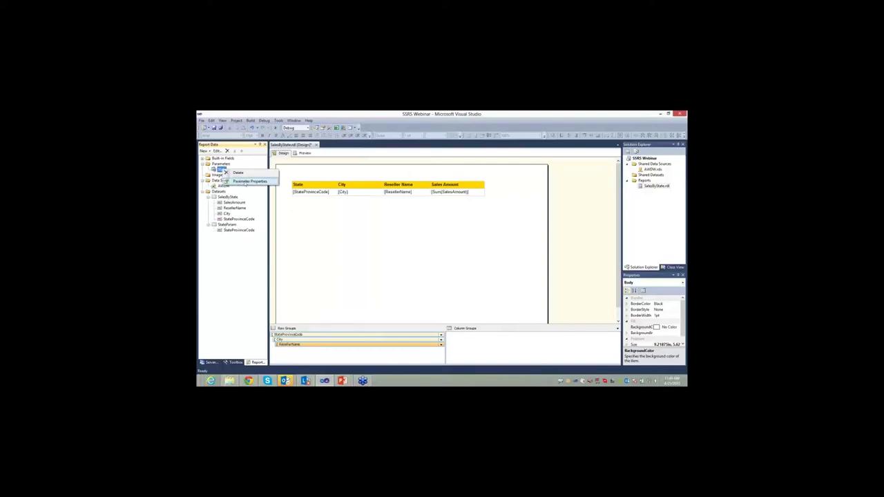
left_click(248, 182)
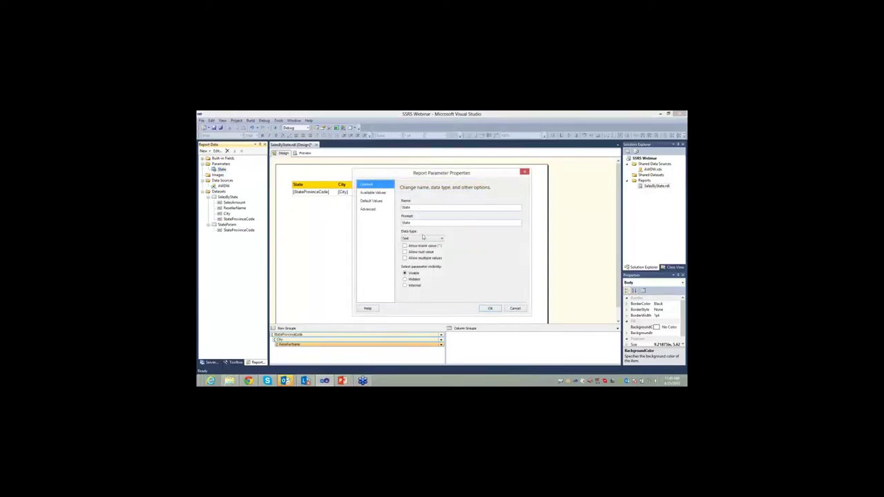
left_click(373, 194)
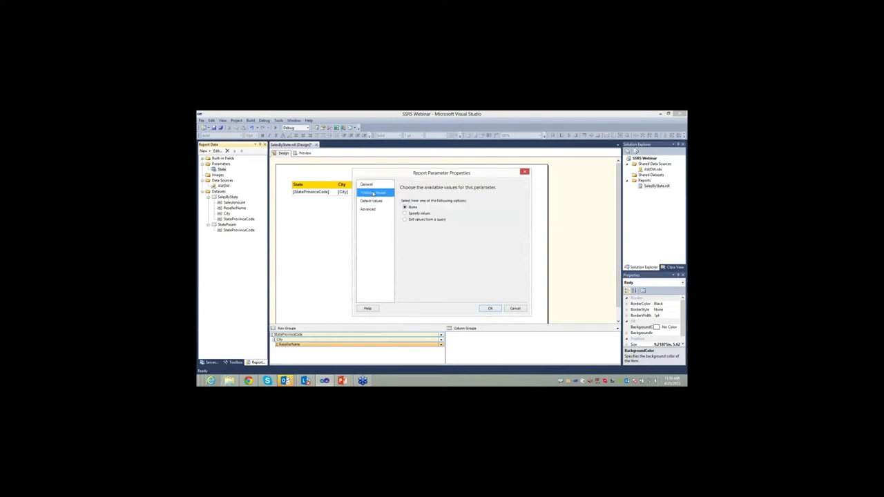
left_click(417, 221)
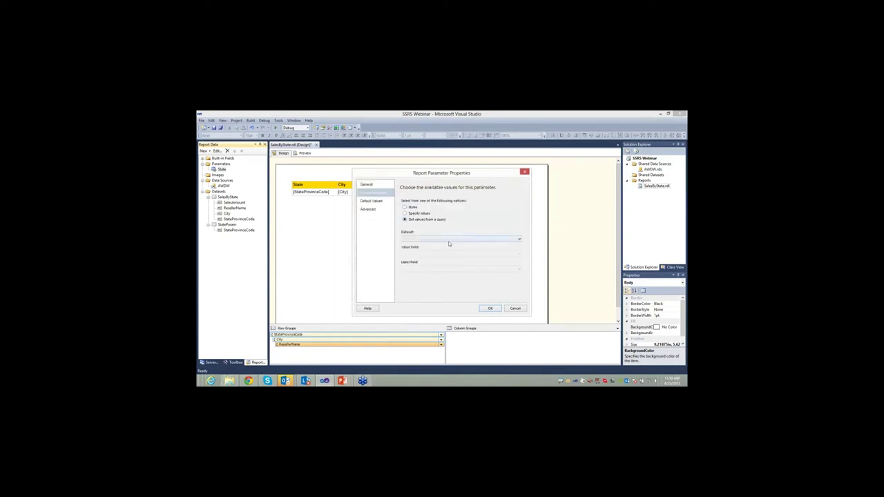
left_click(437, 239)
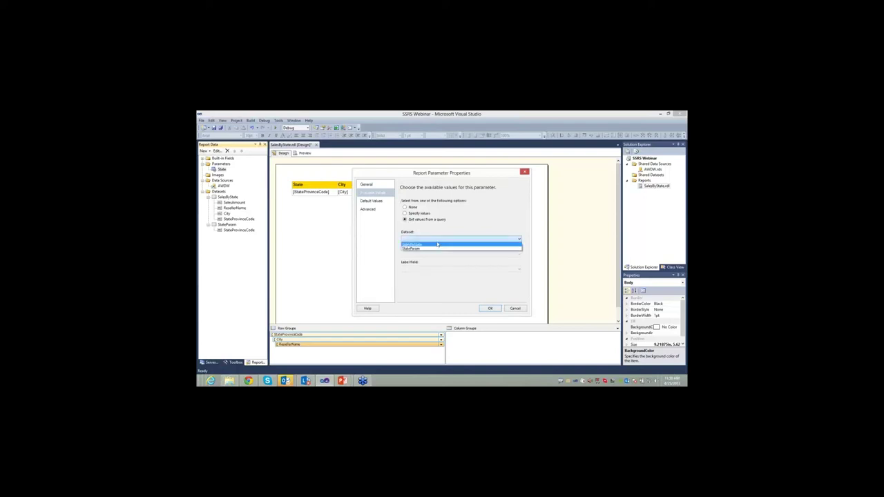
left_click(443, 247)
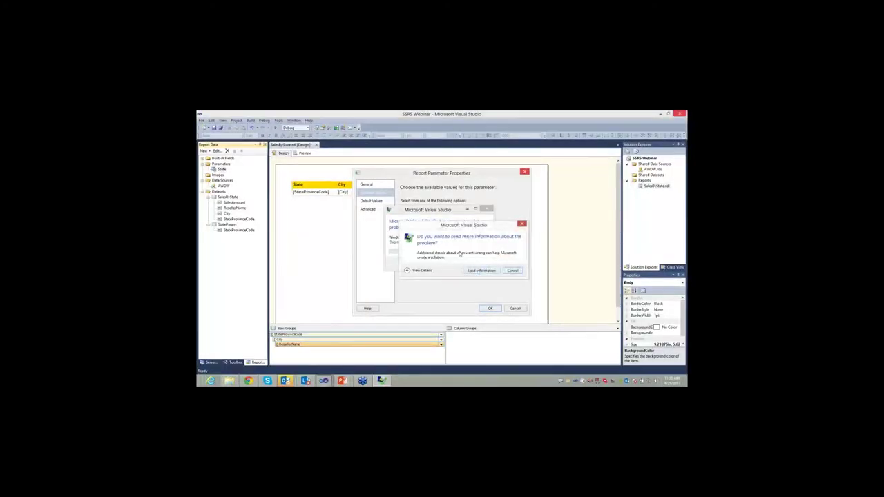
left_click(511, 271)
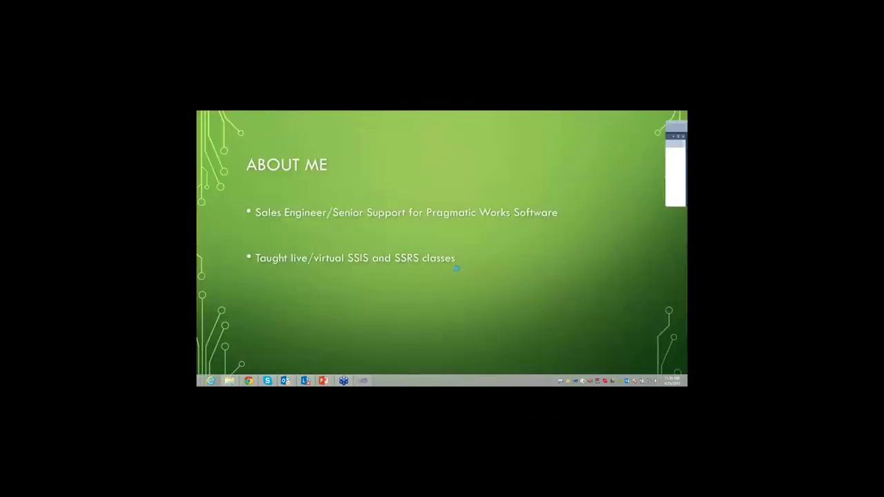
Reopen the SSRS Webinar project and its SalesByState report, and expand the report's parameters
left_click(297, 217)
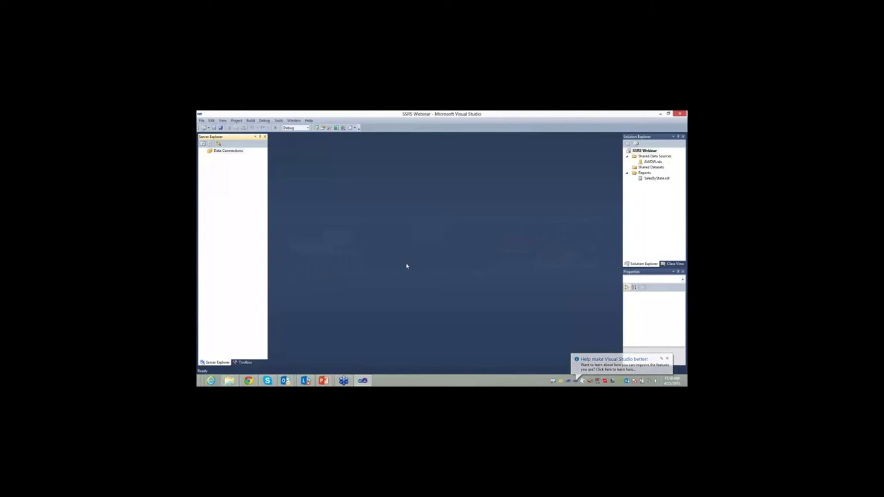
left_click(654, 179)
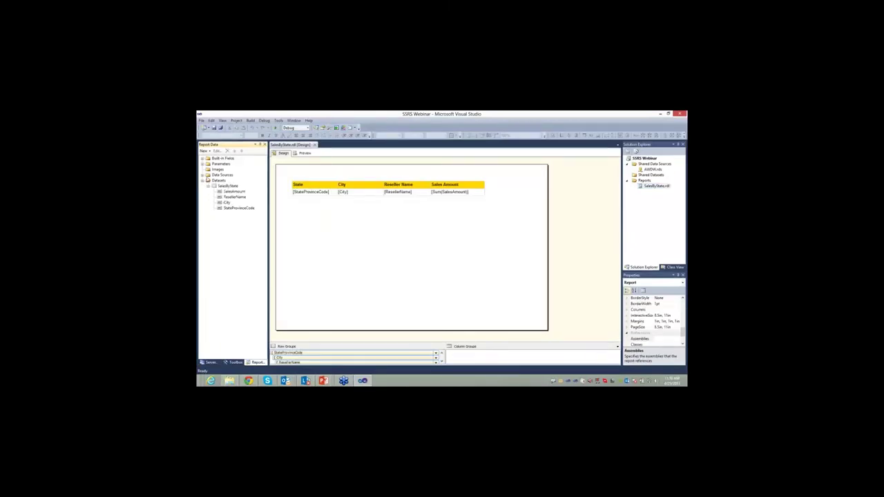
left_click(203, 165)
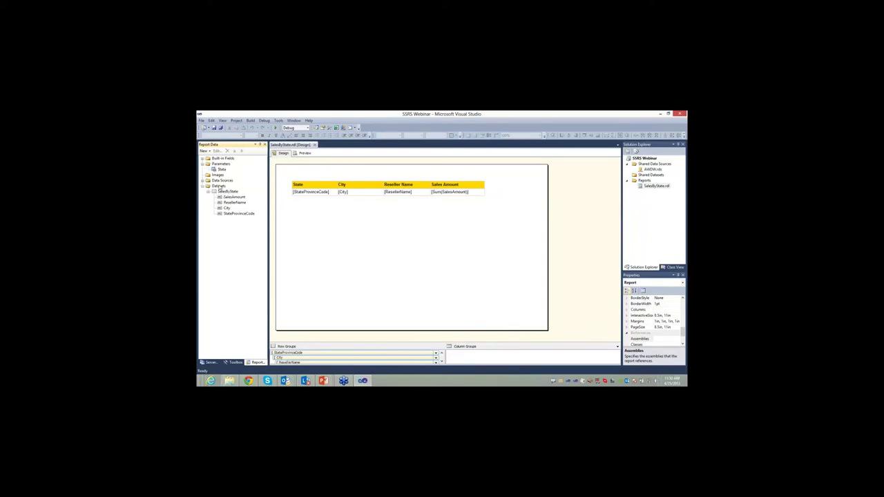
Add a dataset named StateParam that is embedded in the report and uses the AWDW data source
left_click(218, 187)
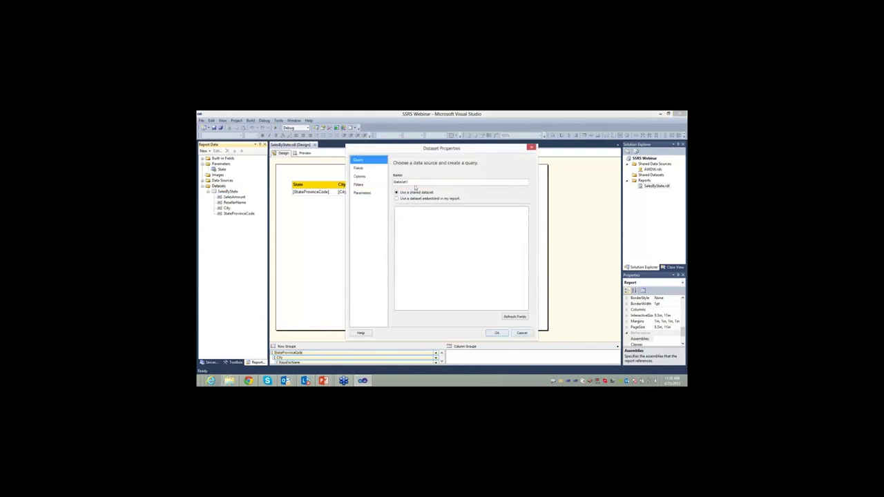
type("StateParam")
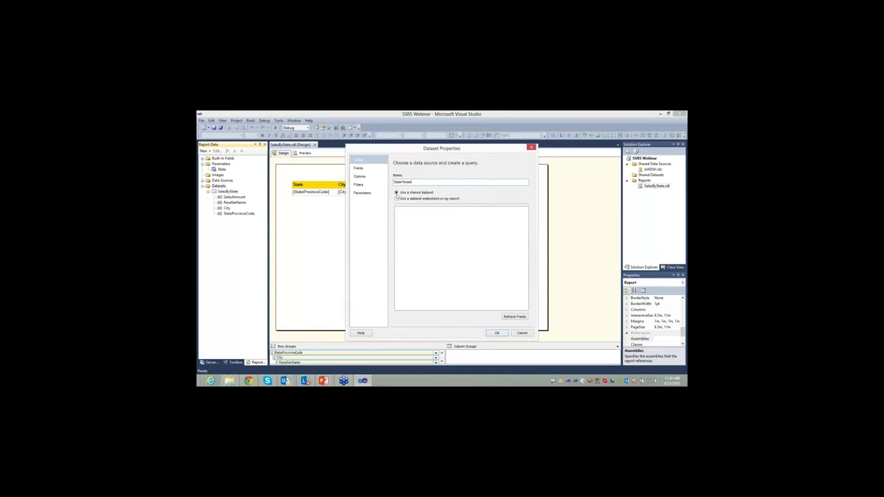
left_click(397, 199)
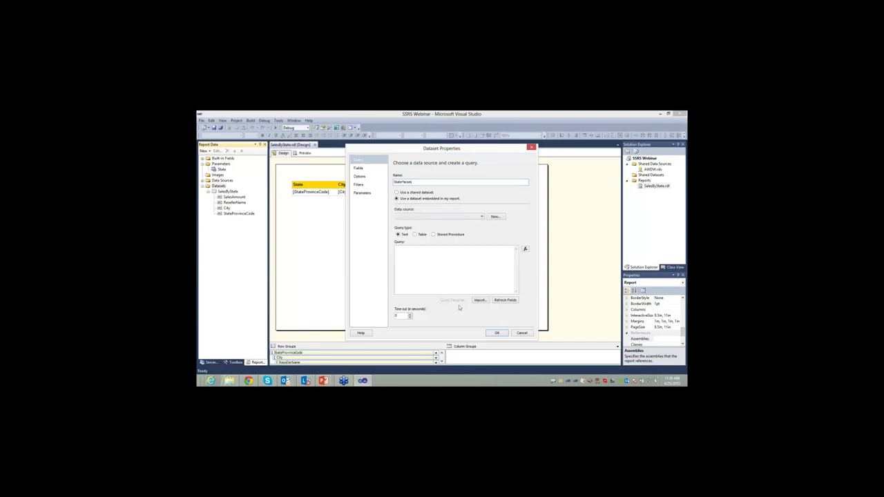
left_click(406, 216)
left_click(406, 223)
Add the DimGeography table to the StateParam query in the Query Designer and output its StateProvinceCode column
left_click(452, 301)
right_click(383, 185)
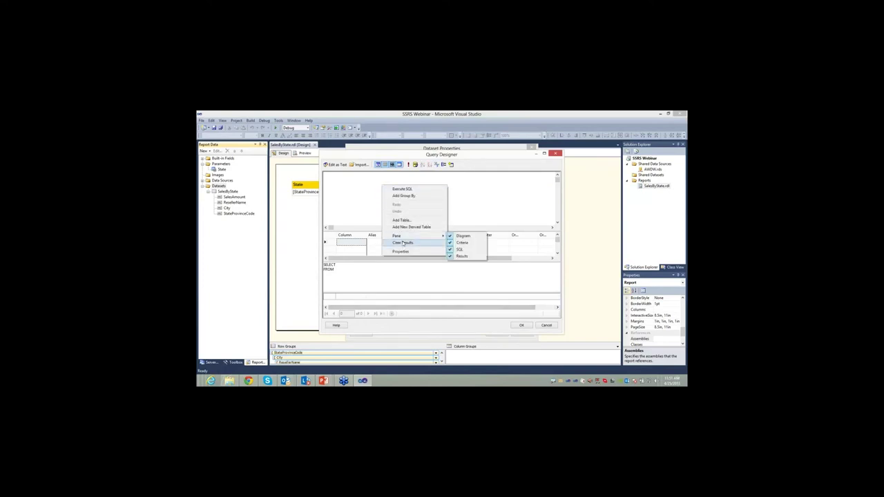
left_click(402, 220)
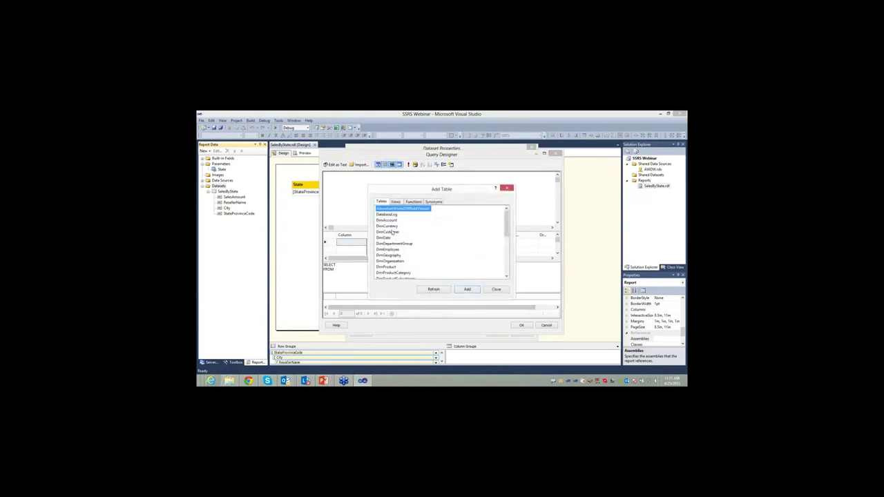
left_click(389, 255)
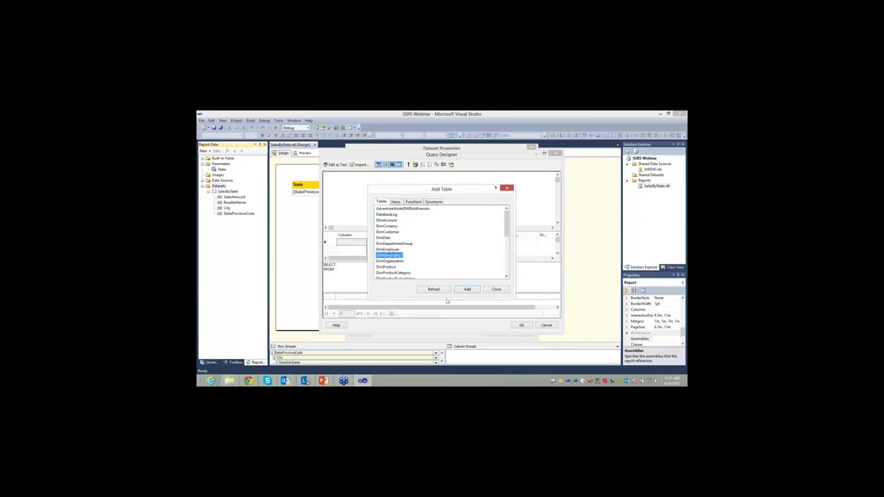
left_click(460, 291)
left_click(494, 290)
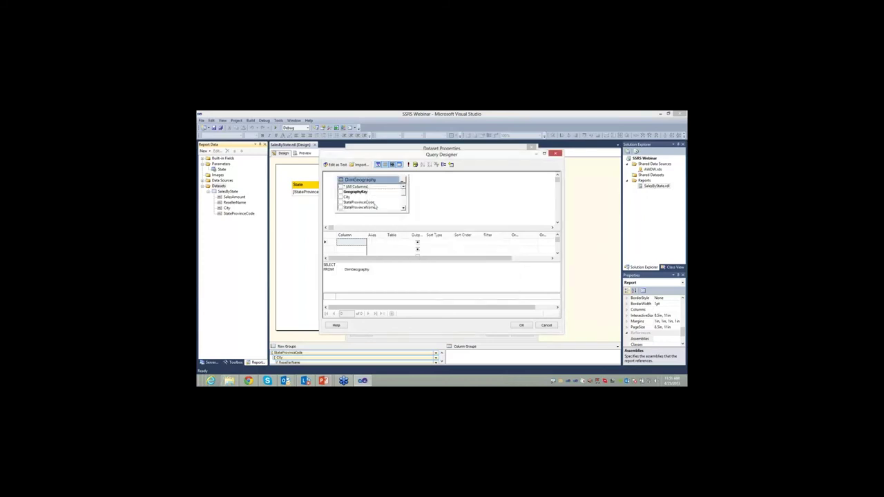
left_click(341, 202)
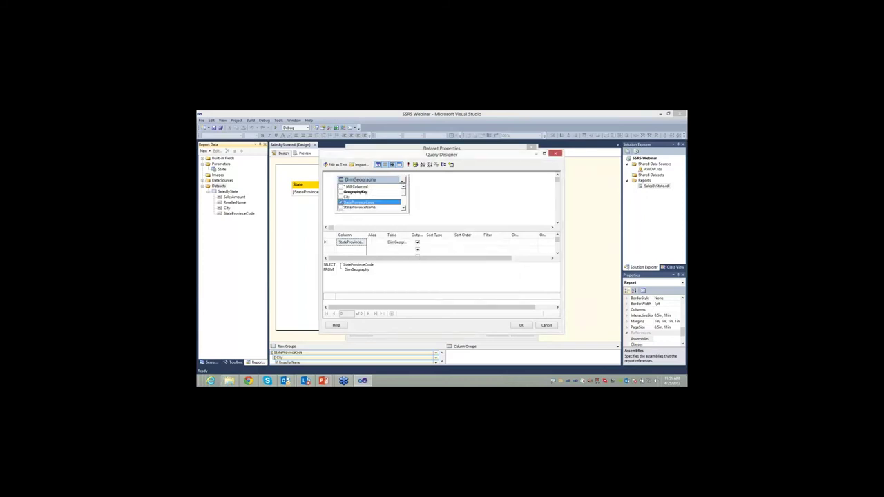
Make the StateParam query select DISTINCT codes where CountryRegionCode = 'US', run it, and save the dataset and report
type("Distinct")
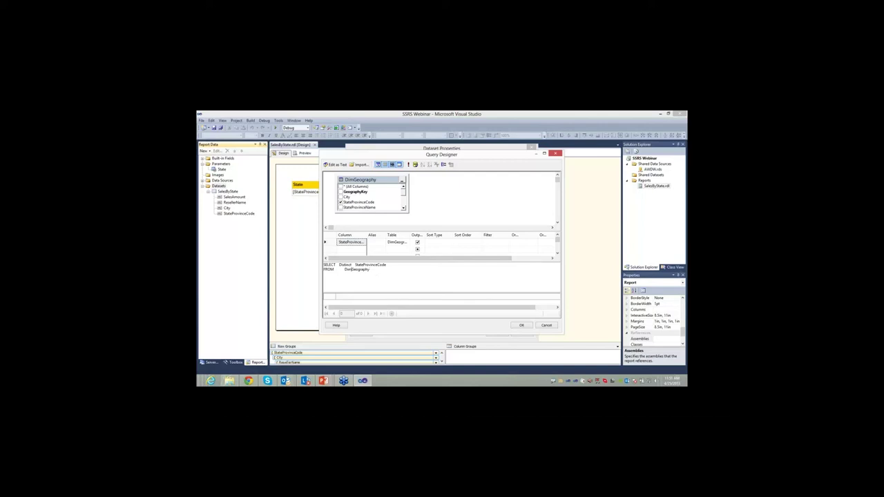
type(" Wher")
double_click(363, 272)
key("ctrl+c")
left_click(343, 278)
key("ctrl+v")
left_click(408, 166)
left_click(521, 326)
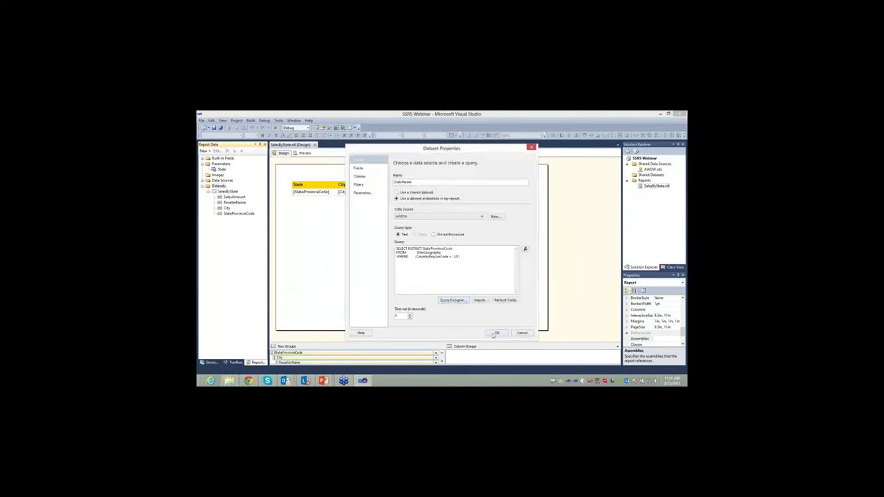
left_click(496, 332)
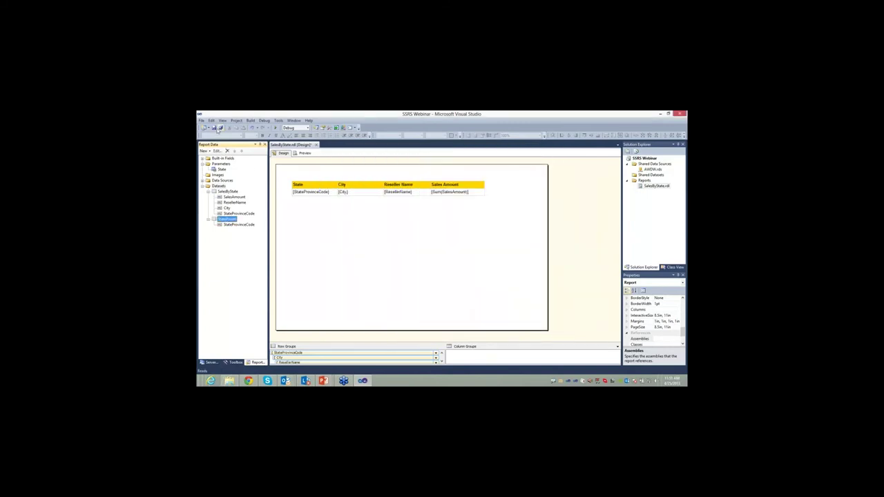
left_click(219, 129)
Try again to source the State parameter's available values from the StateParam dataset
right_click(222, 170)
left_click(247, 182)
left_click(375, 194)
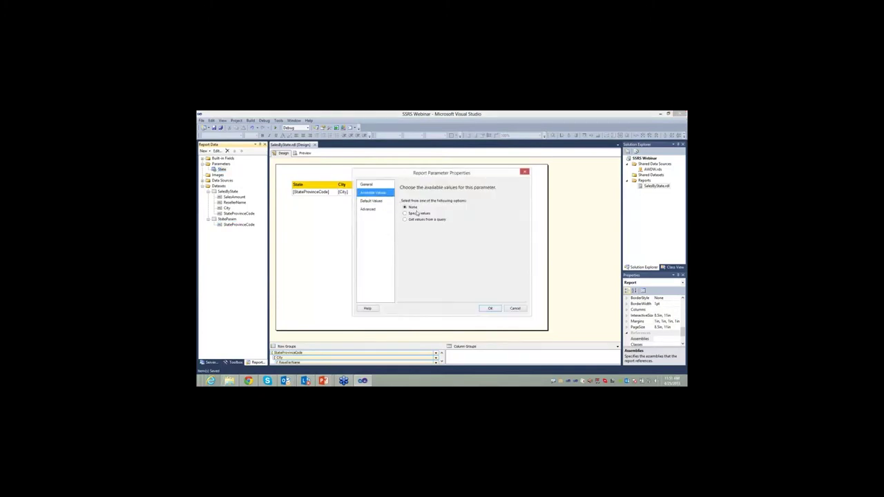
left_click(406, 220)
left_click(434, 239)
left_click(420, 250)
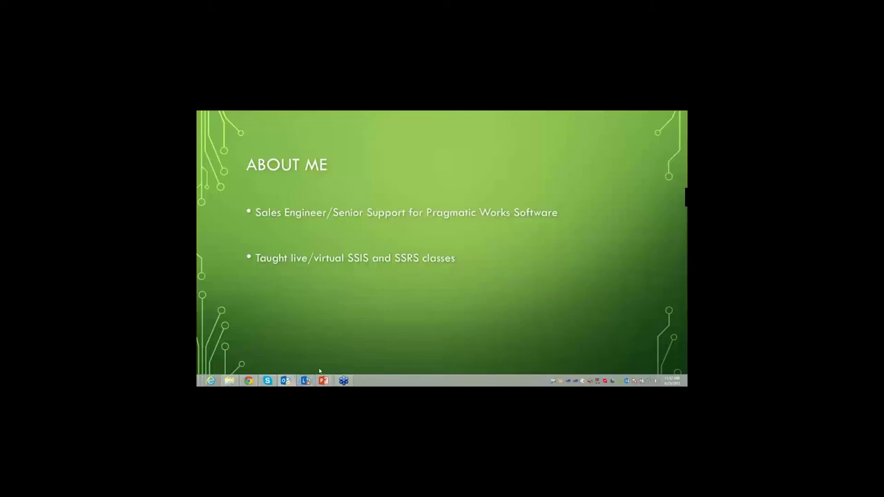
Restart Visual Studio, reopen the SSRS Webinar project with the SalesByState report, and expand its datasets
key("super")
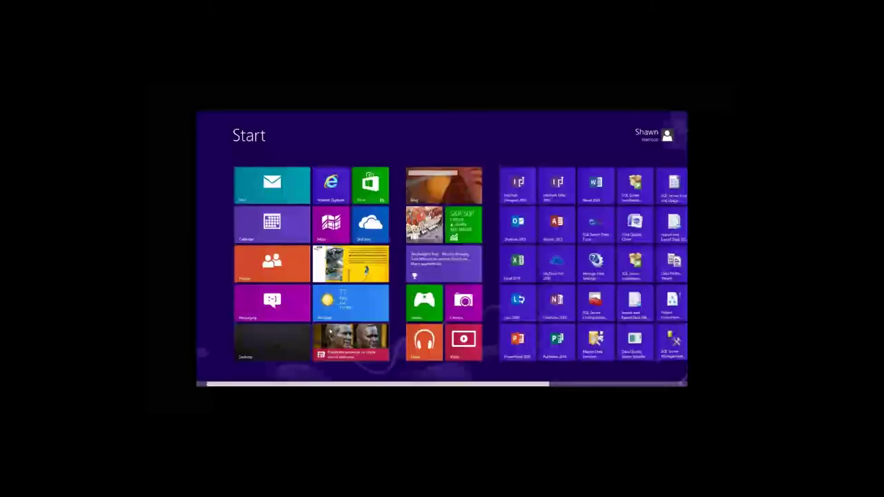
scroll(442, 262, "down", 5)
key("super")
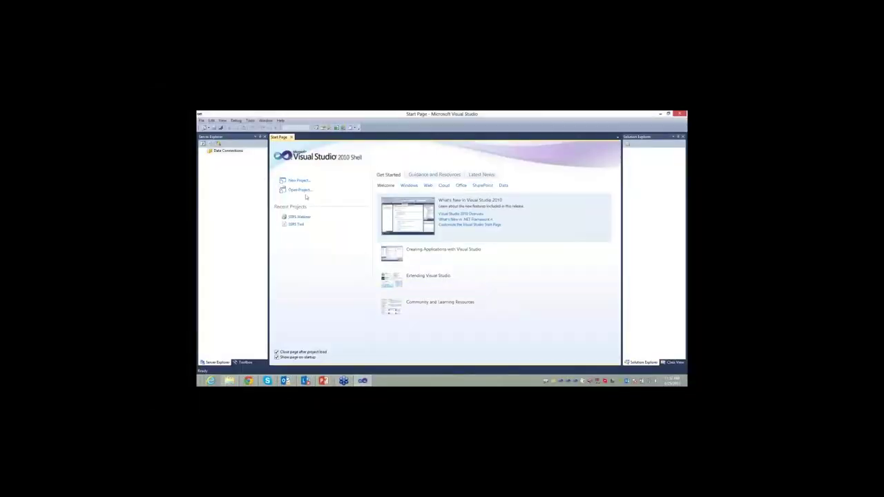
left_click(300, 218)
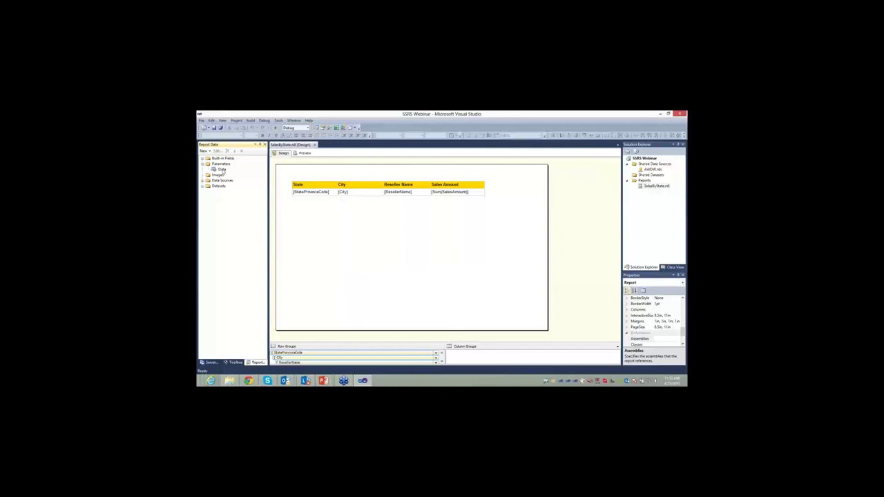
left_click(207, 185)
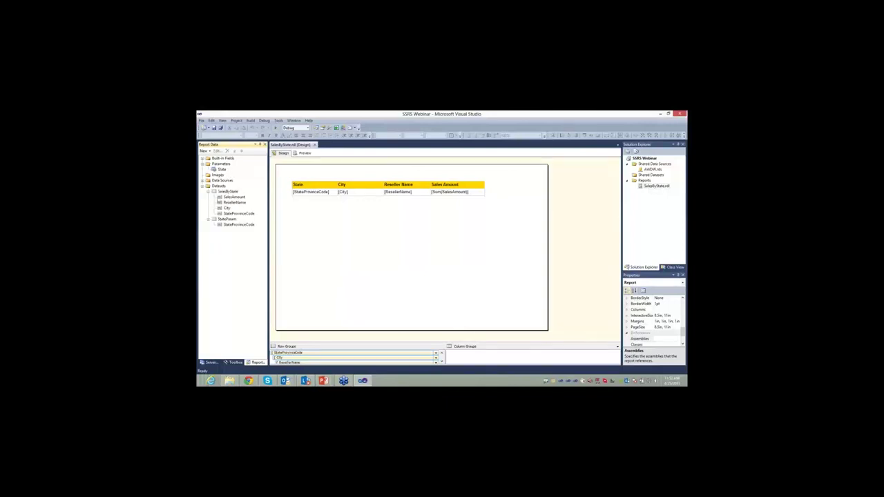
Set the State parameter's available values to come from the StateParam query, with StateProvinceCode as value and label field
left_click(222, 169)
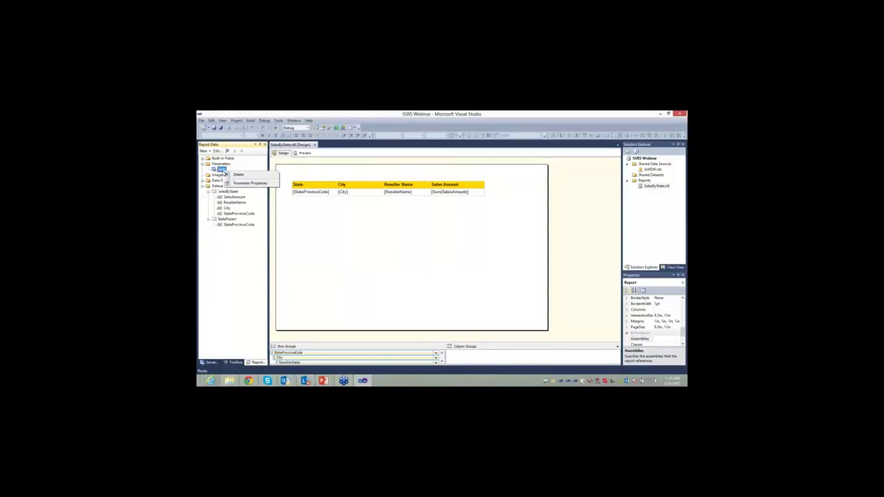
left_click(372, 193)
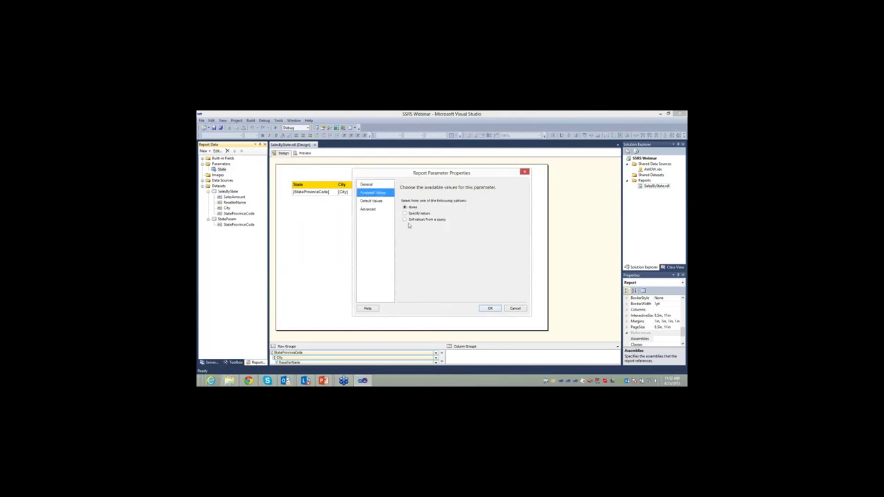
left_click(404, 219)
left_click(437, 239)
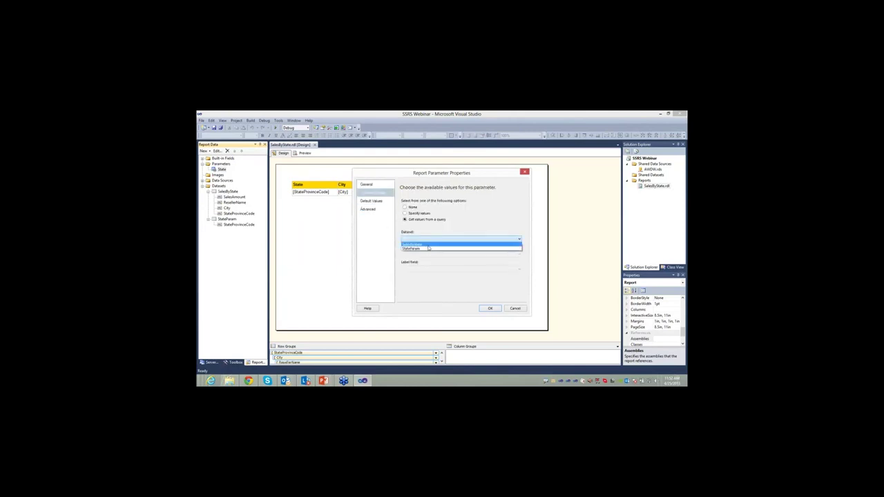
left_click(426, 248)
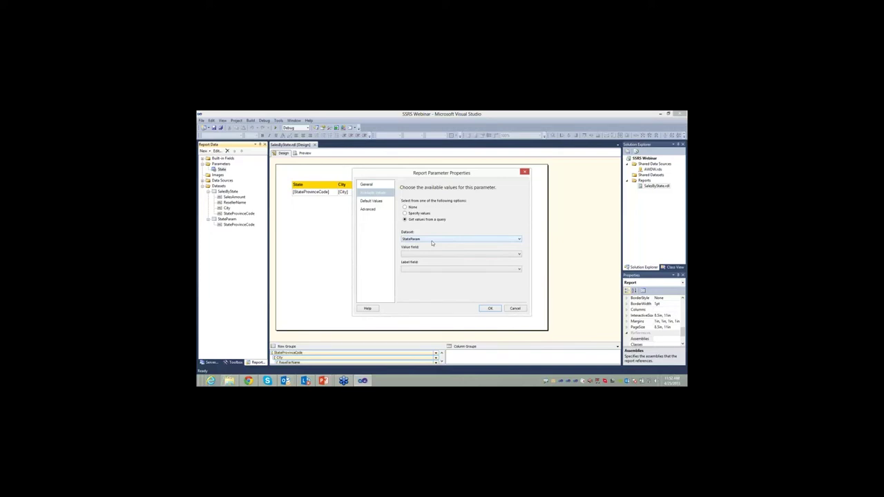
left_click(418, 253)
left_click(432, 261)
left_click(428, 269)
left_click(490, 310)
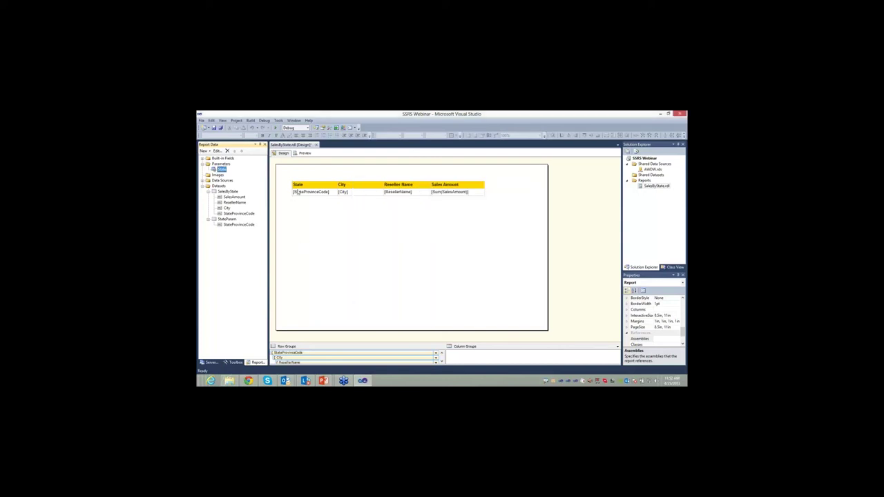
Preview the SalesByState report with the State parameter set to GA
left_click(302, 153)
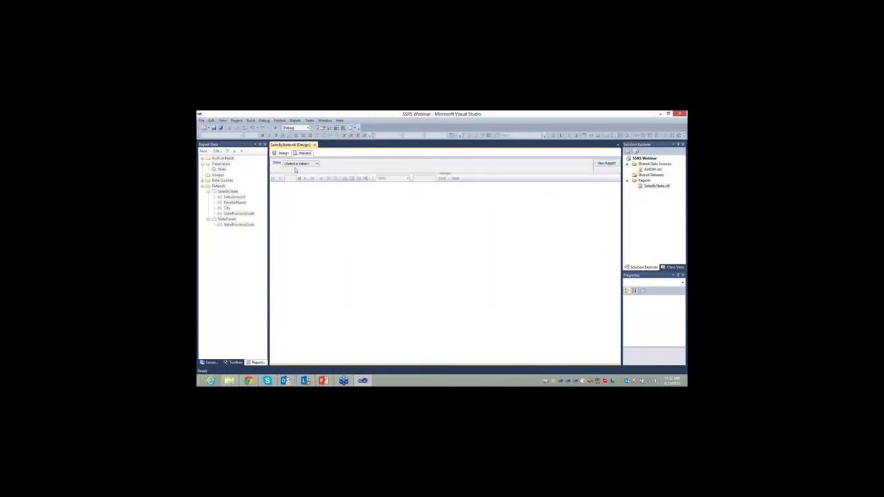
left_click(317, 163)
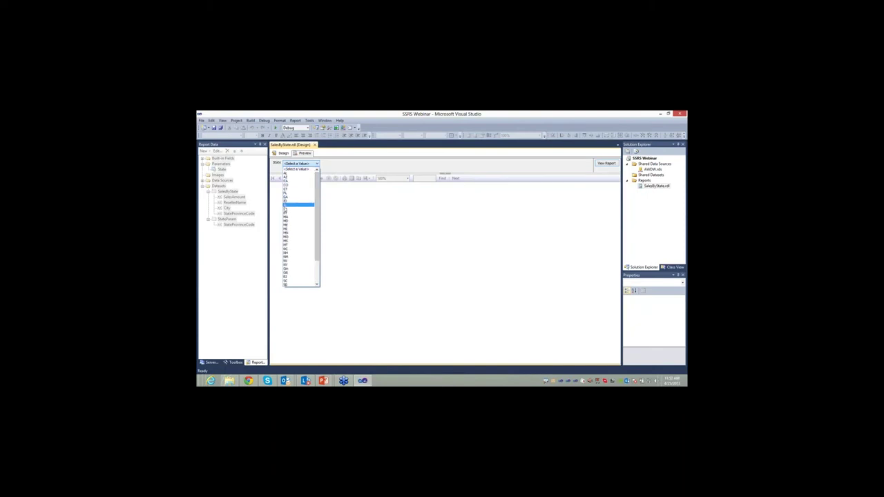
left_click(290, 201)
left_click(606, 164)
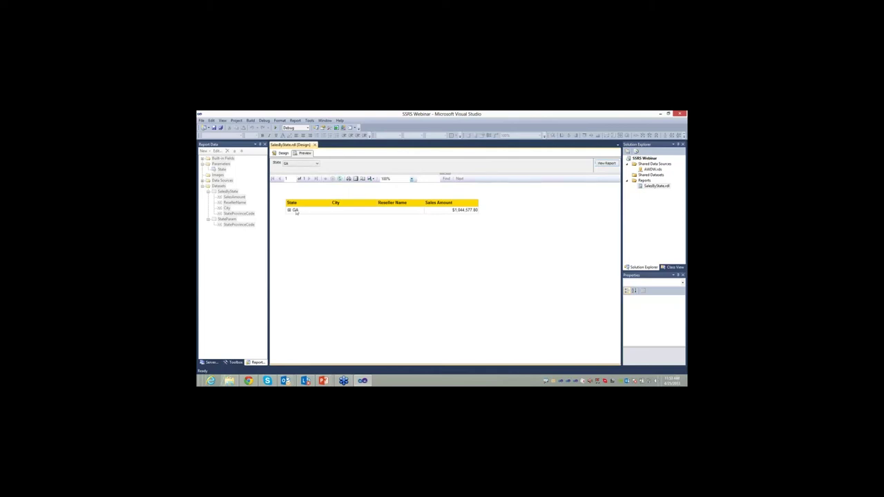
Expand the GA group in the report preview to view its cities, and collapse it again
left_click(289, 210)
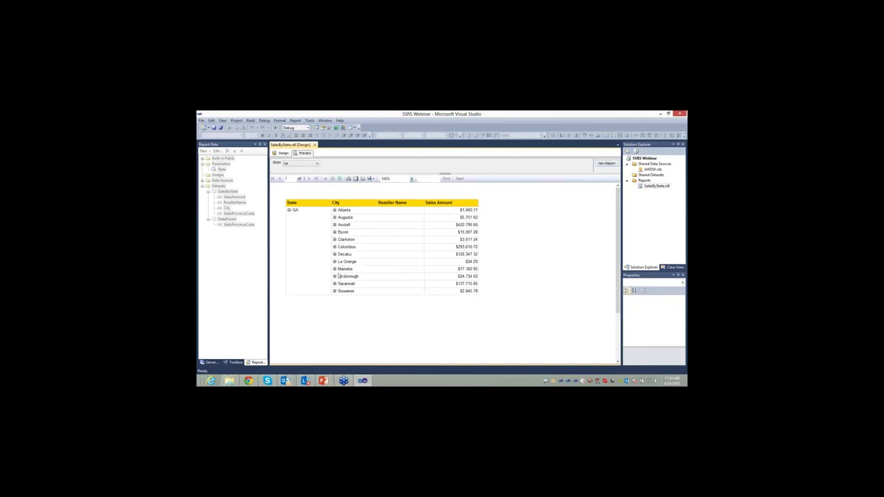
left_click(289, 210)
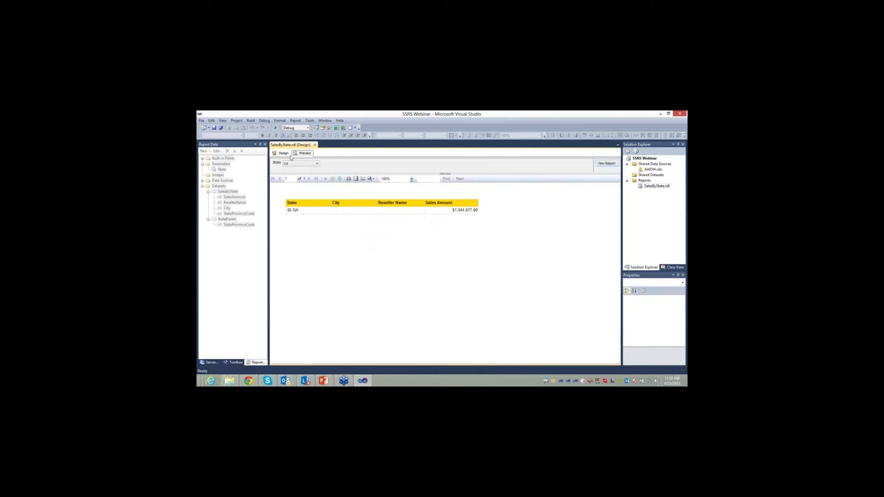
Return to the report design and allow multiple values for the State parameter
left_click(284, 154)
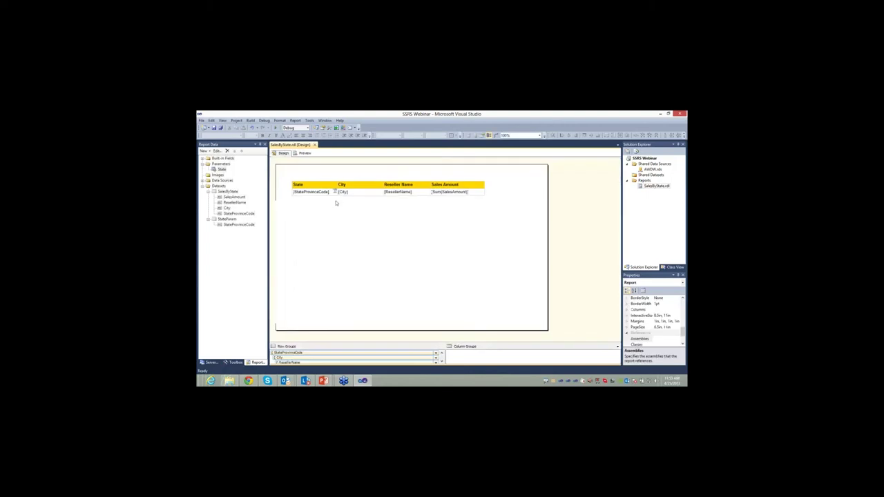
right_click(221, 170)
left_click(248, 181)
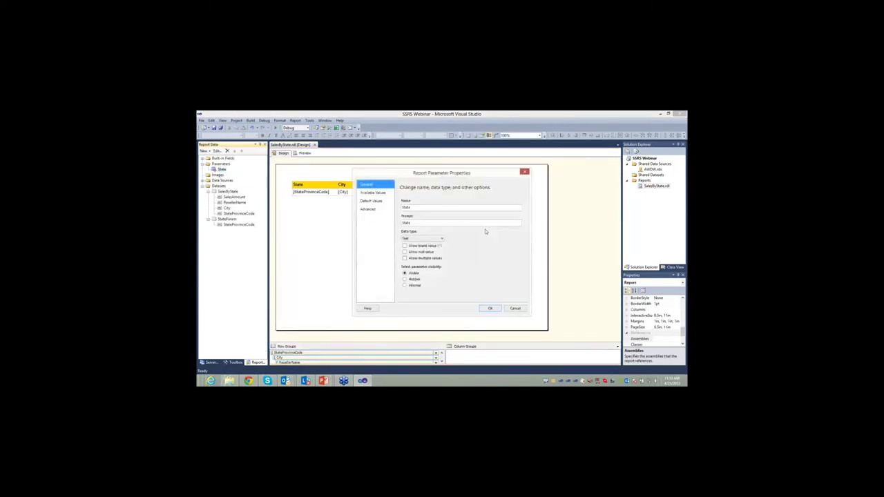
left_click(405, 259)
left_click(405, 259)
left_click(490, 308)
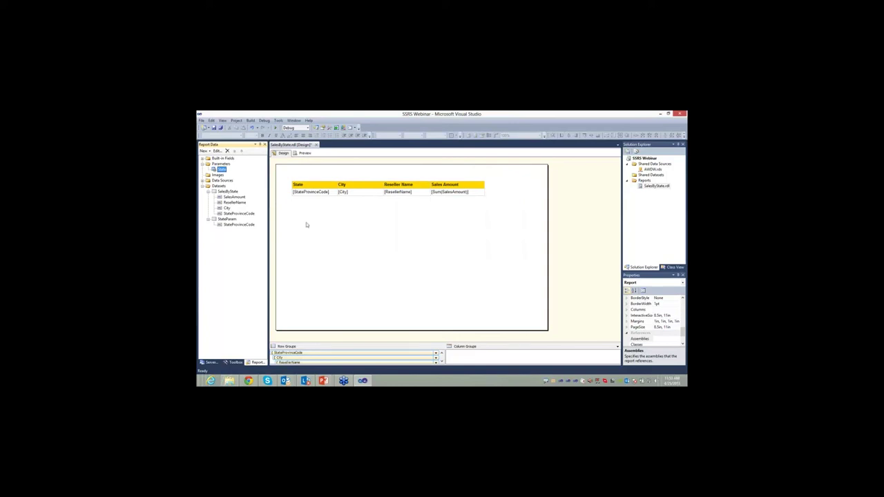
Preview the report with CA and FL selected as State values, and expand and collapse the CA group
left_click(303, 152)
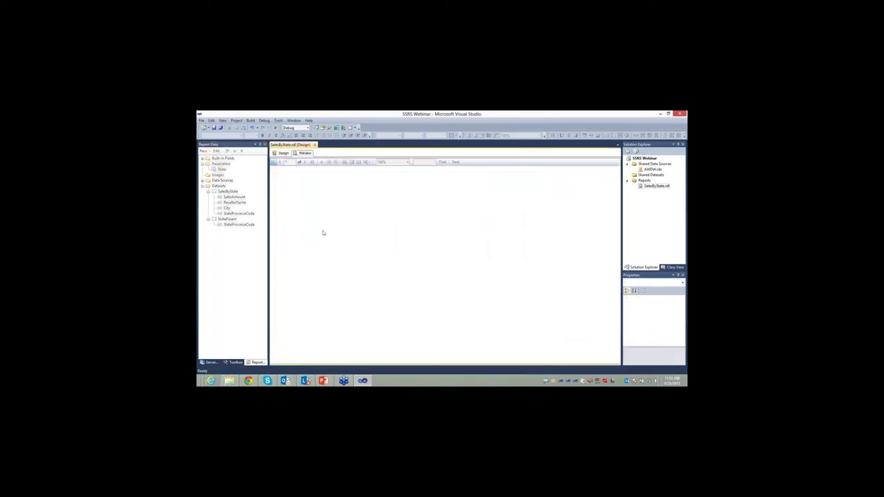
left_click(313, 164)
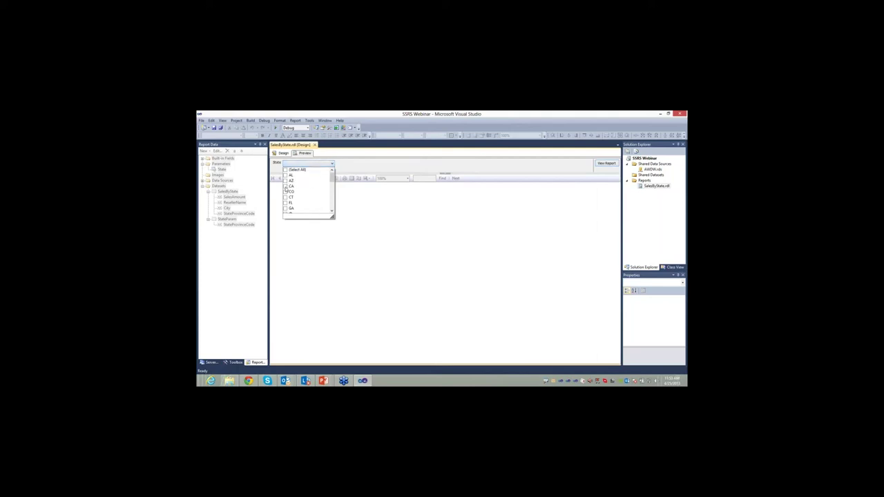
left_click(285, 187)
left_click(286, 205)
left_click(375, 200)
left_click(605, 163)
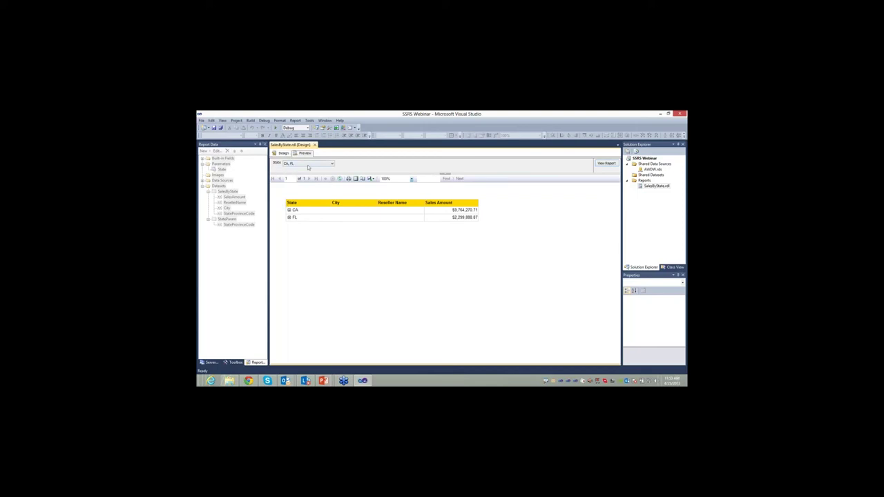
left_click(289, 210)
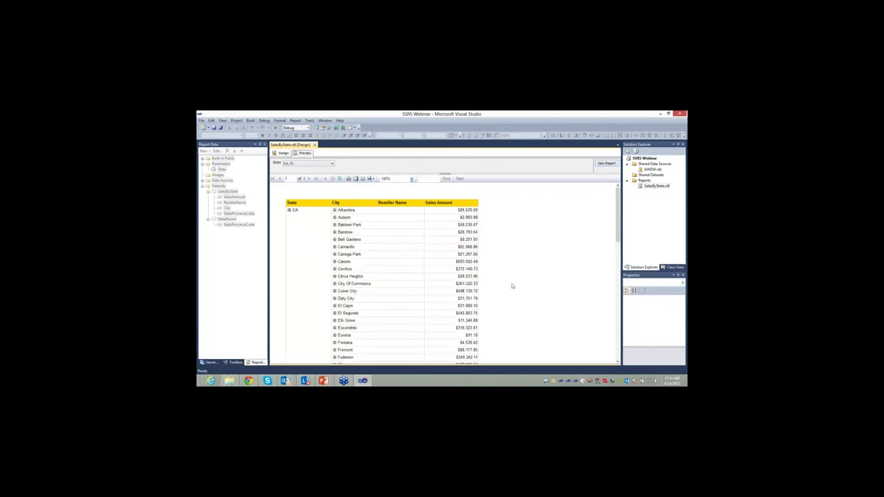
left_click(289, 210)
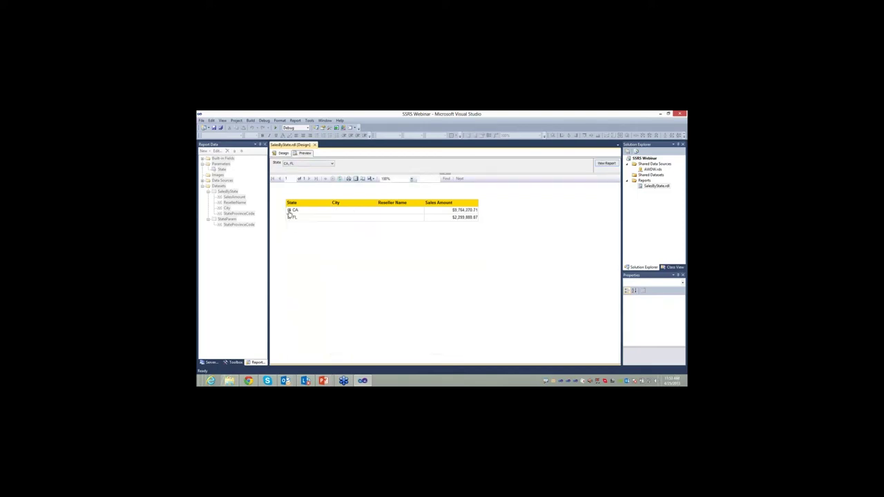
Add CT and CO to the selected State values and rerun the report preview
left_click(302, 164)
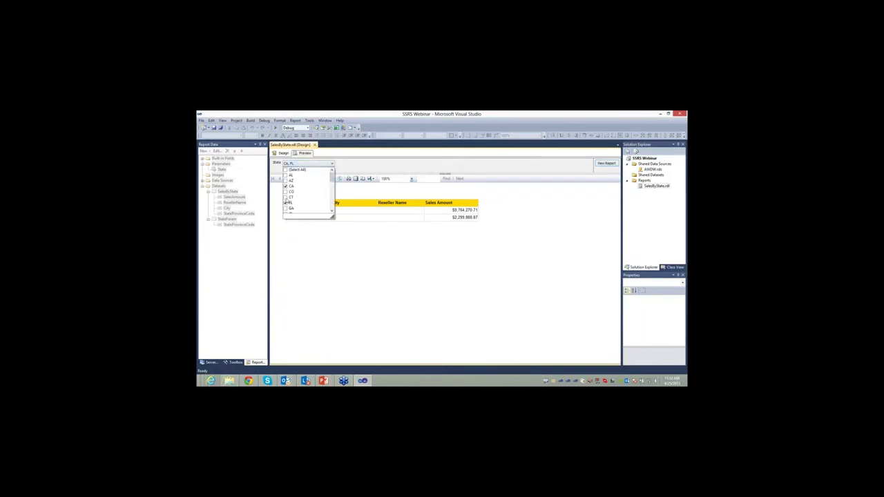
left_click(285, 197)
left_click(285, 191)
left_click(605, 164)
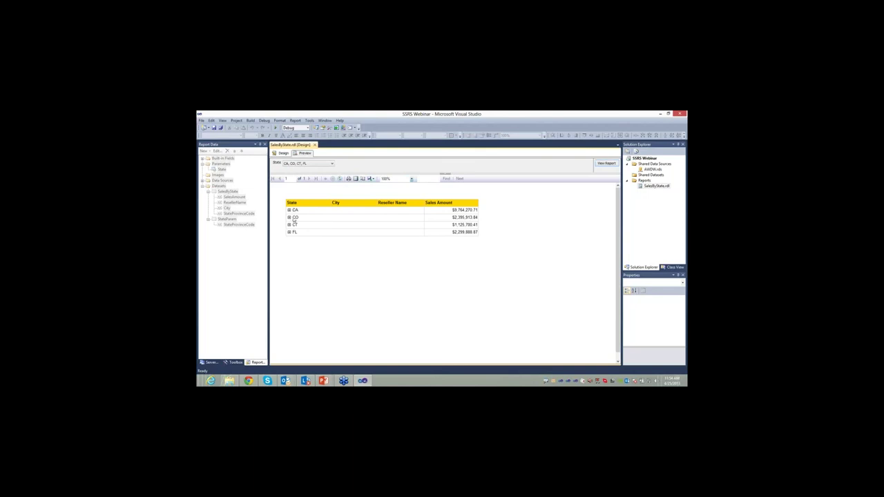
Drill into the FL group to view the resellers in Destin and Hollywood, and collapse the group
left_click(288, 232)
left_click(335, 247)
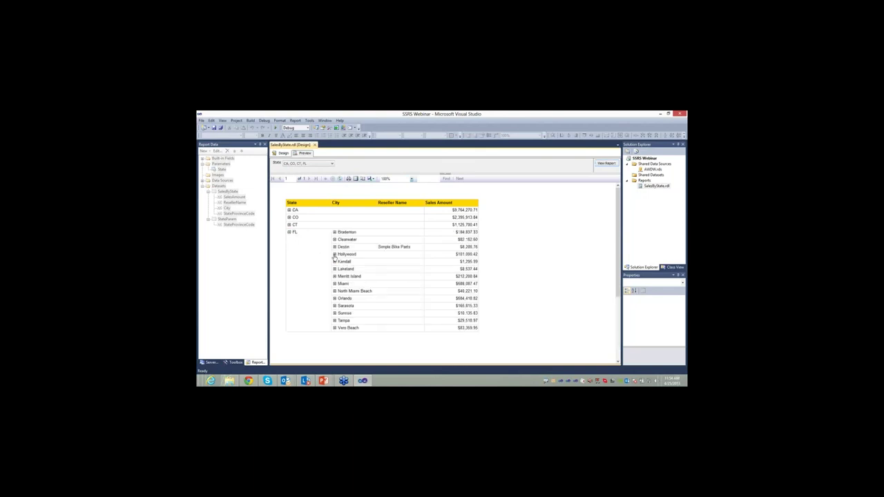
left_click(335, 254)
left_click(290, 233)
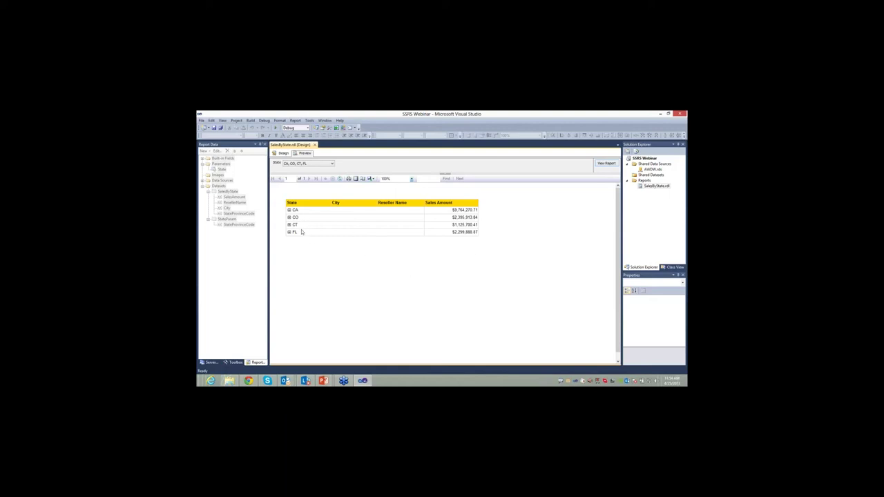
Return the SalesByState report to its design layout and minimize Visual Studio to show the presentation slides
left_click(283, 152)
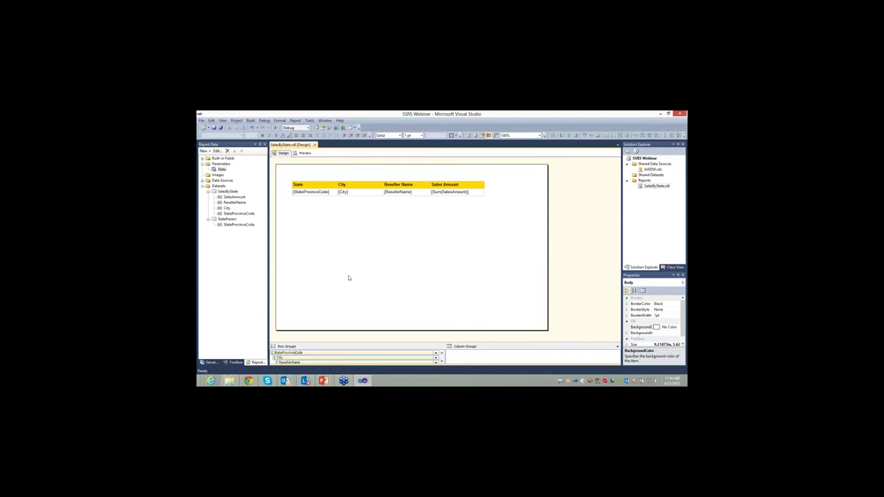
left_click(303, 153)
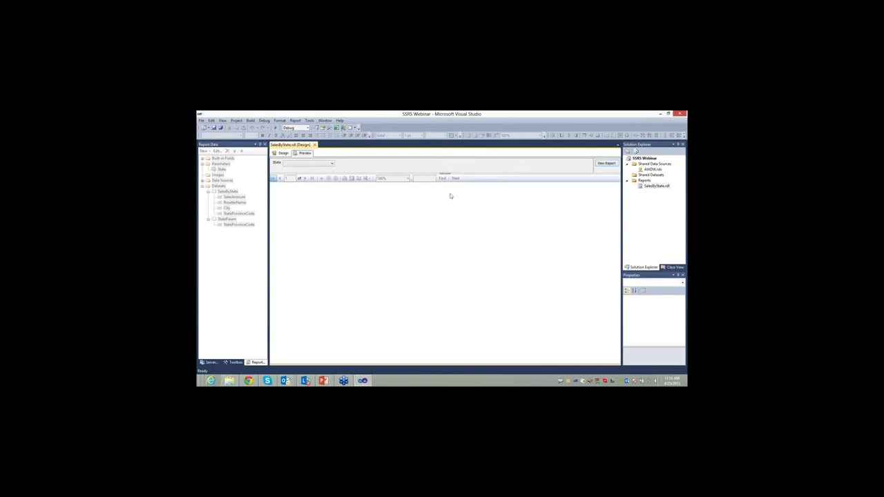
left_click(281, 152)
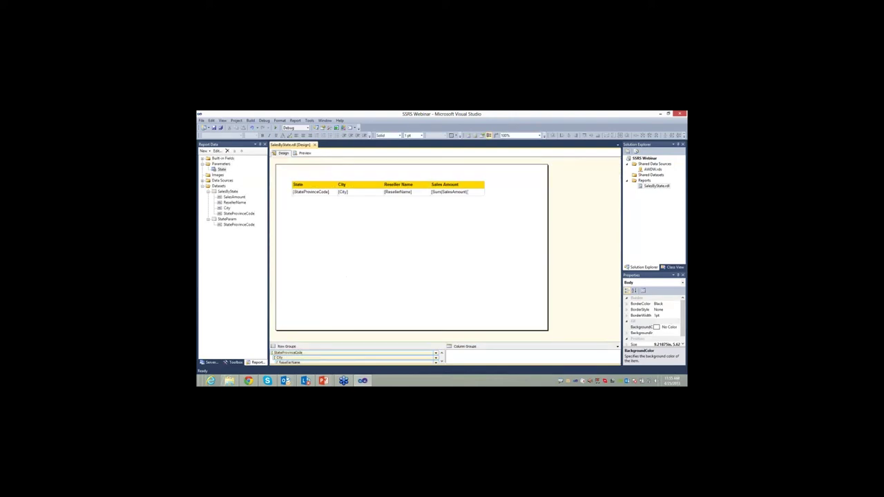
left_click(660, 113)
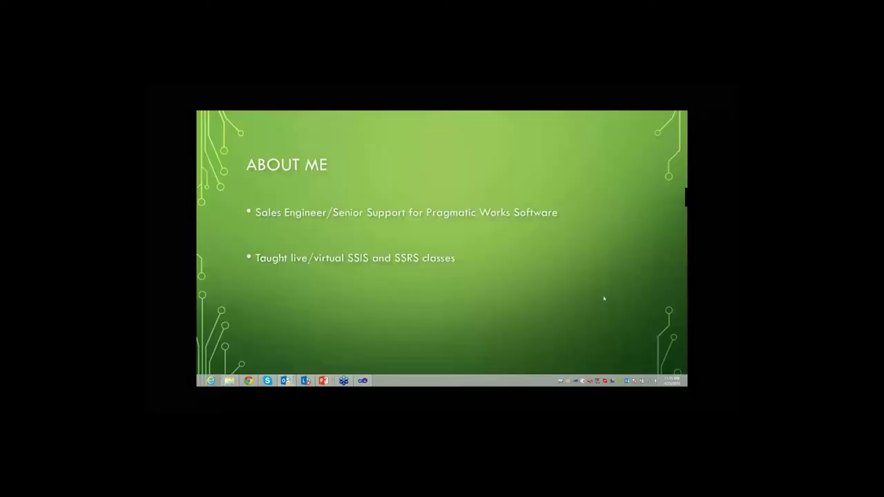